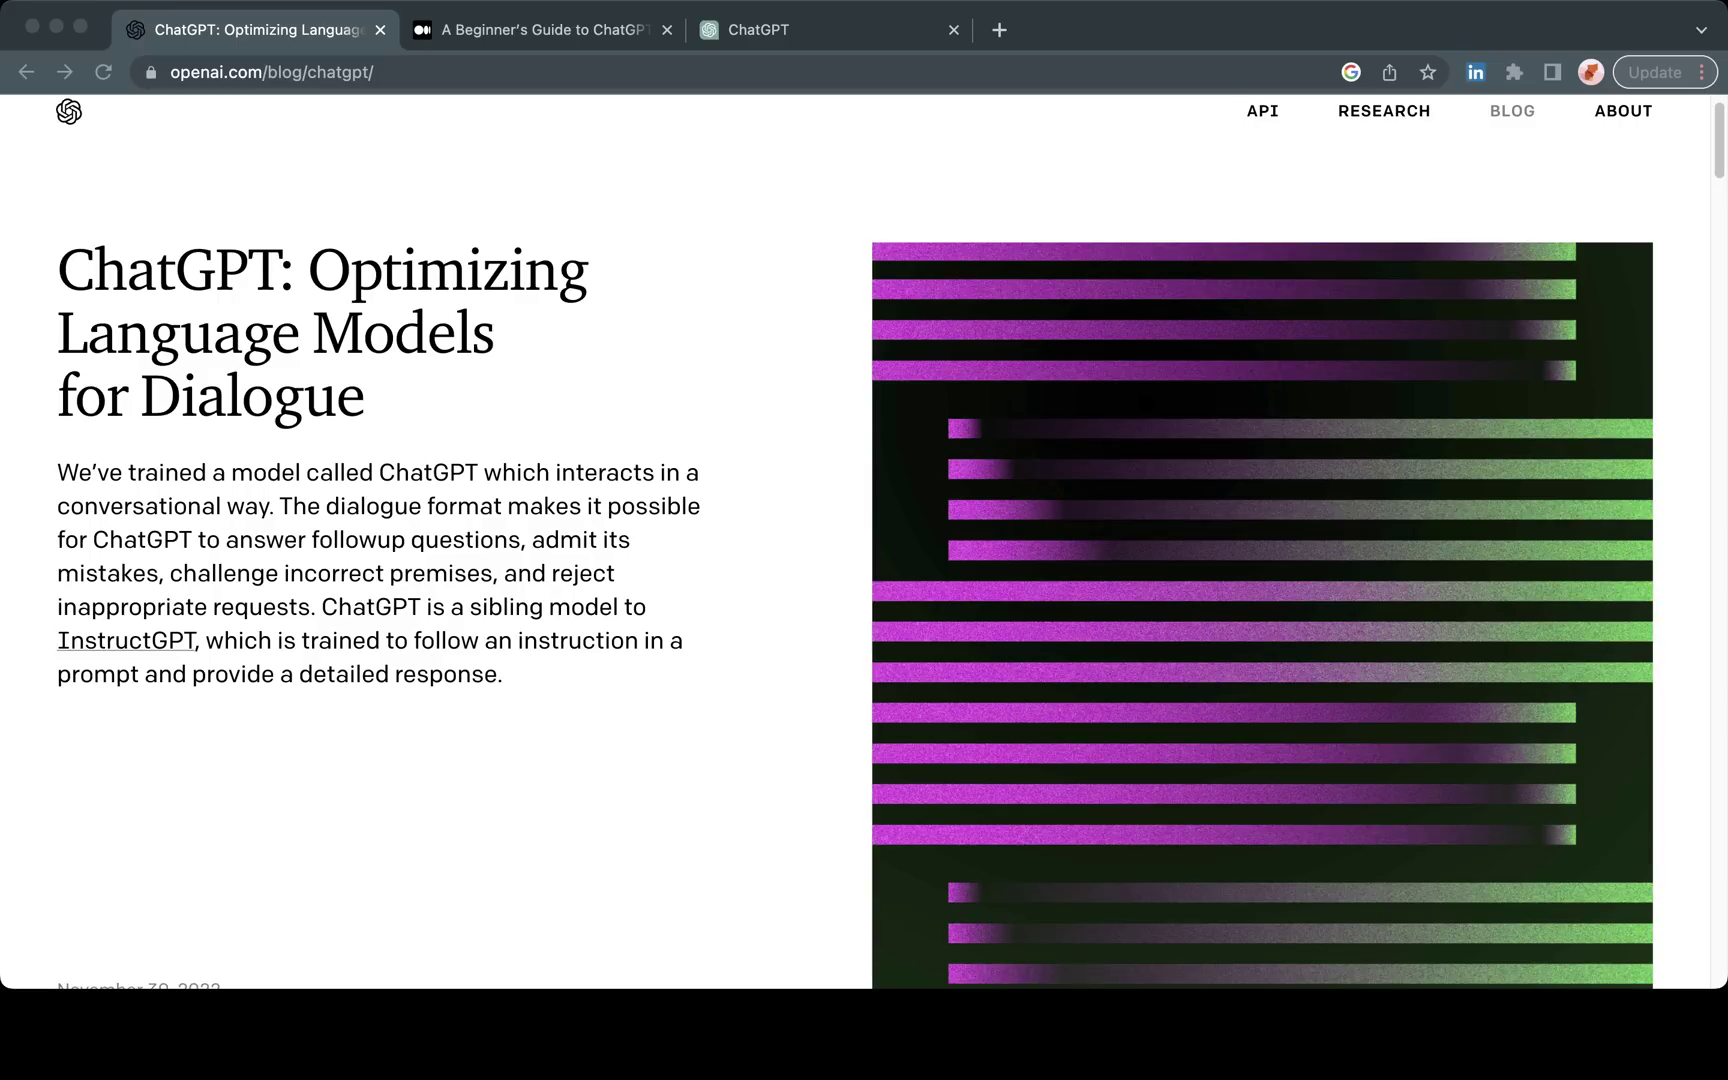
Step: Switch to the Medium beginner's guide and scroll down to its sixth use case, Business Ideation & Planning
{"action": "key", "text": "super+2"}
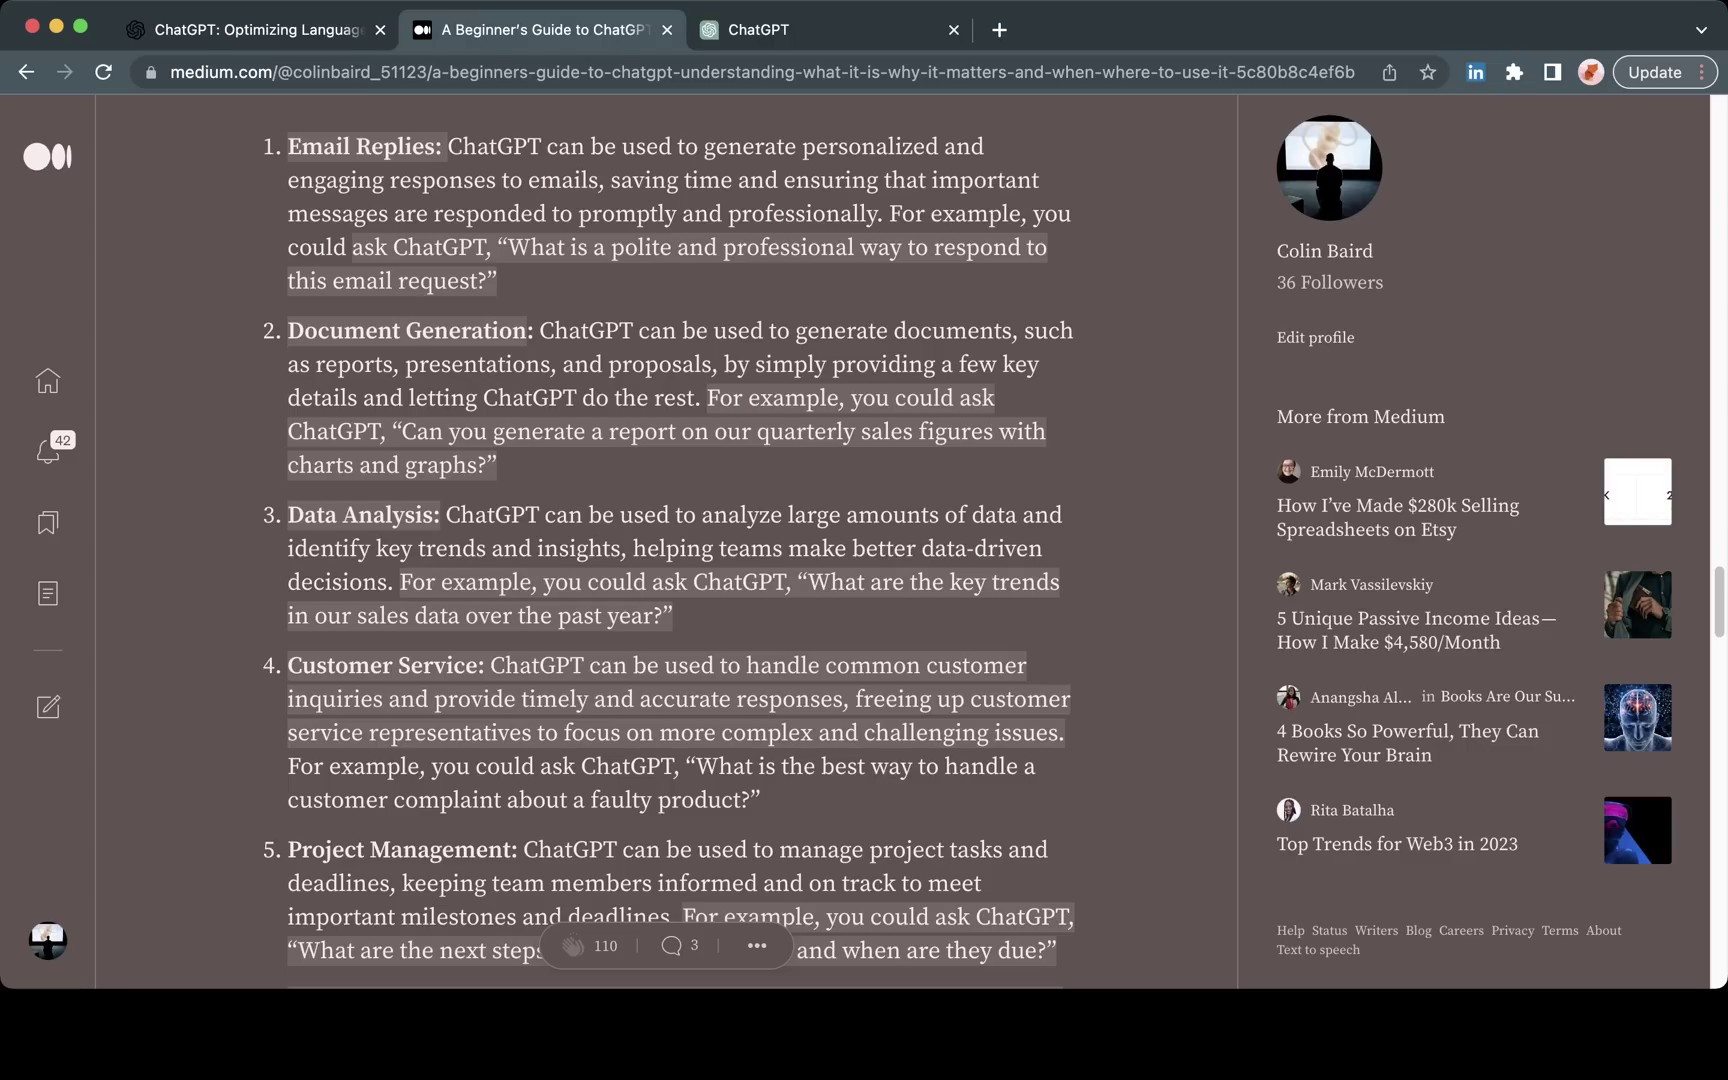
{"action": "scroll", "coordinate": [680, 540], "scroll_direction": "down", "scroll_amount": 3}
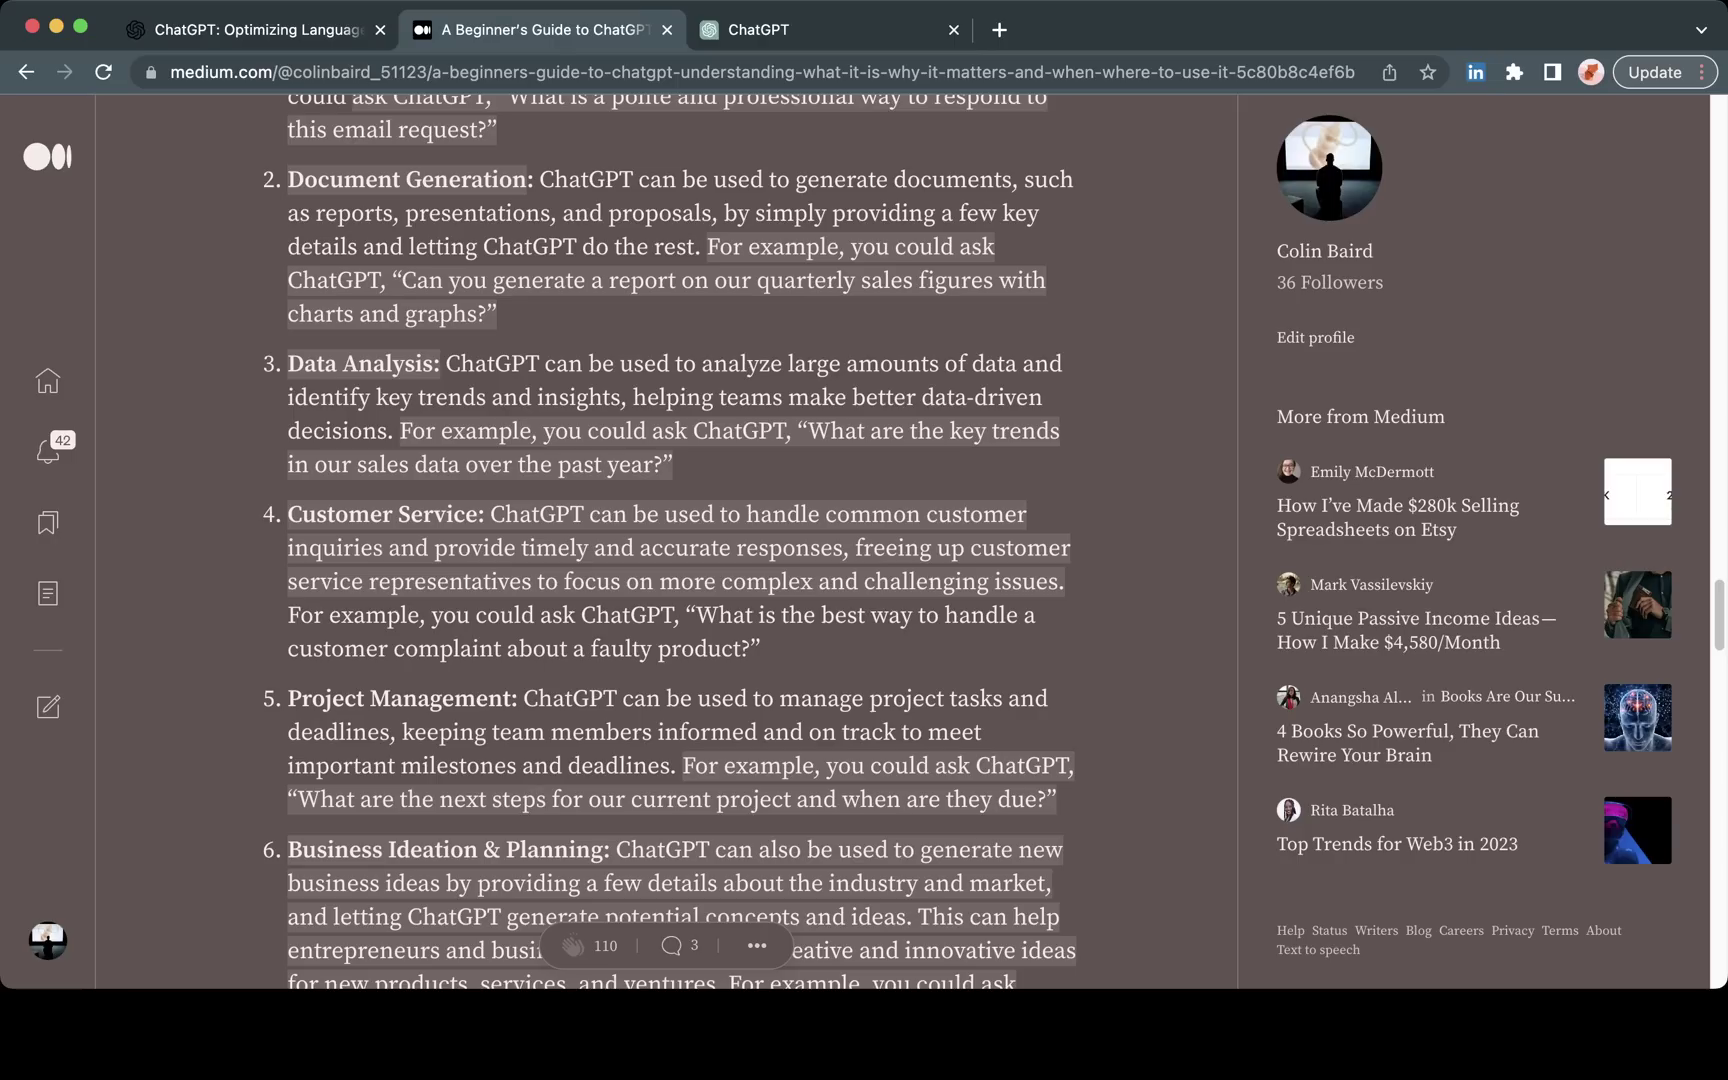
{"action": "scroll", "coordinate": [680, 540], "scroll_direction": "down", "scroll_amount": 3}
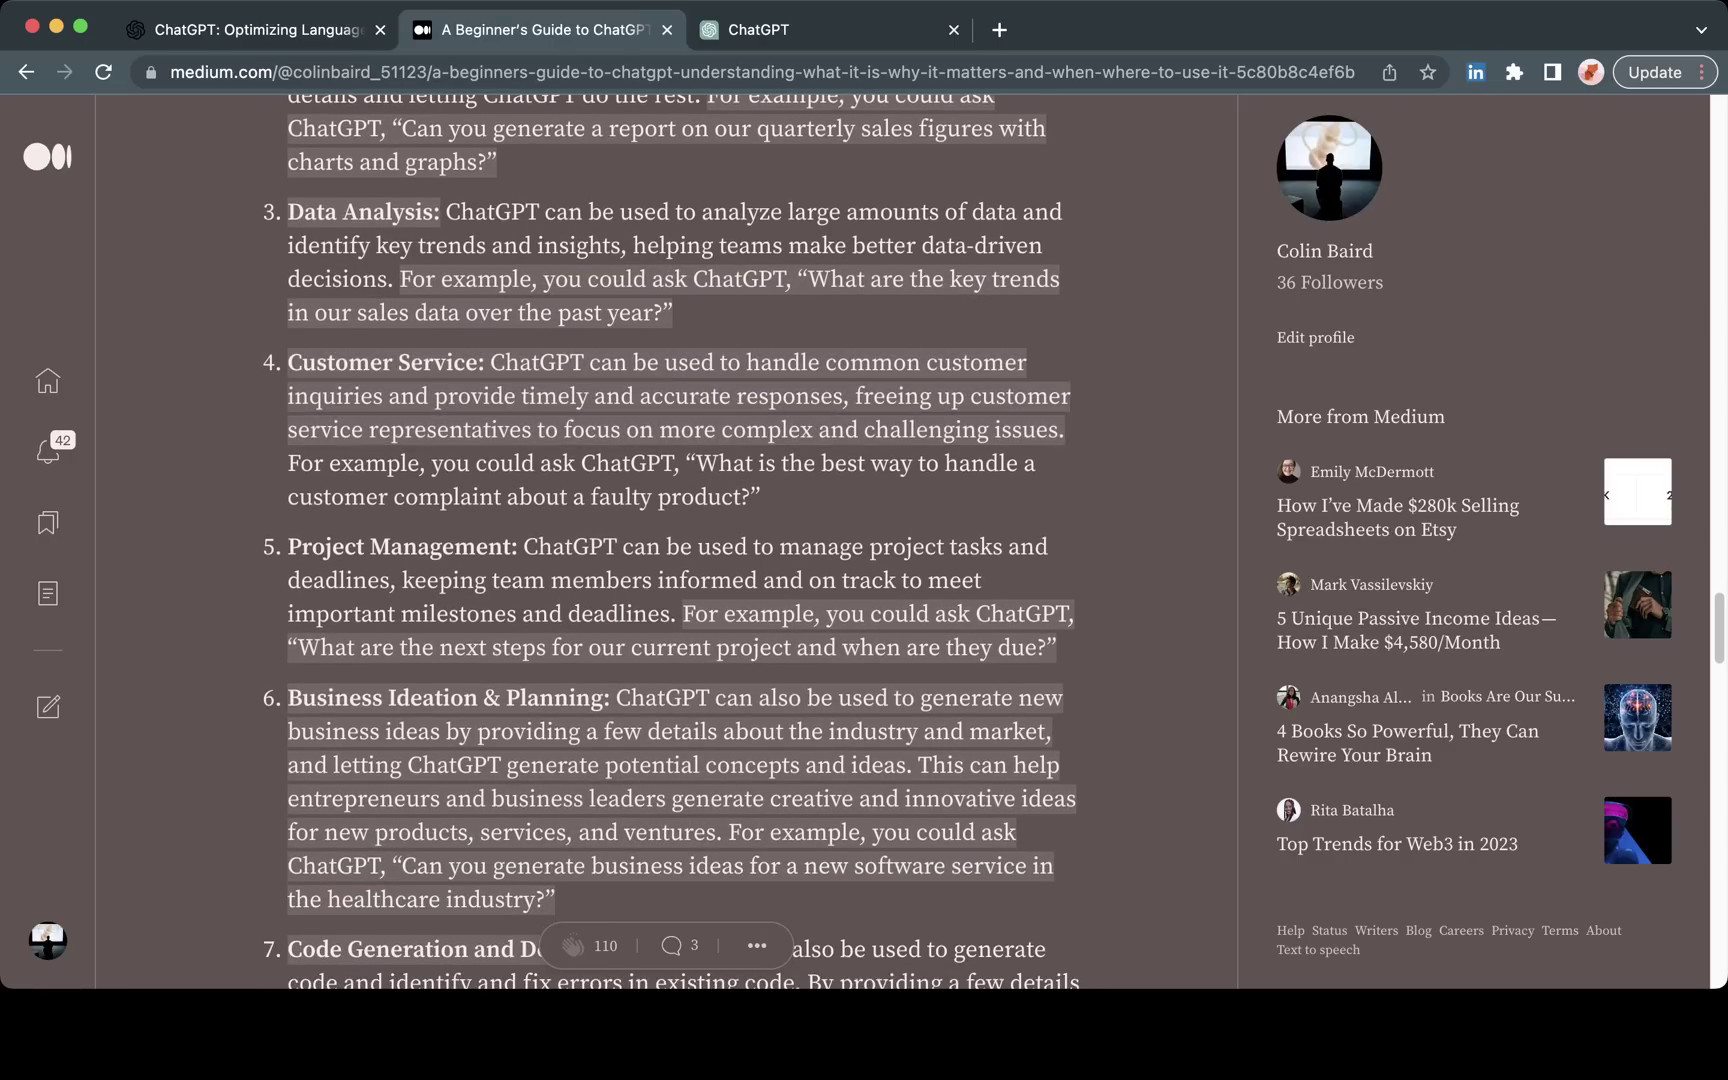
{"action": "scroll", "coordinate": [680, 540], "scroll_direction": "down", "scroll_amount": 2}
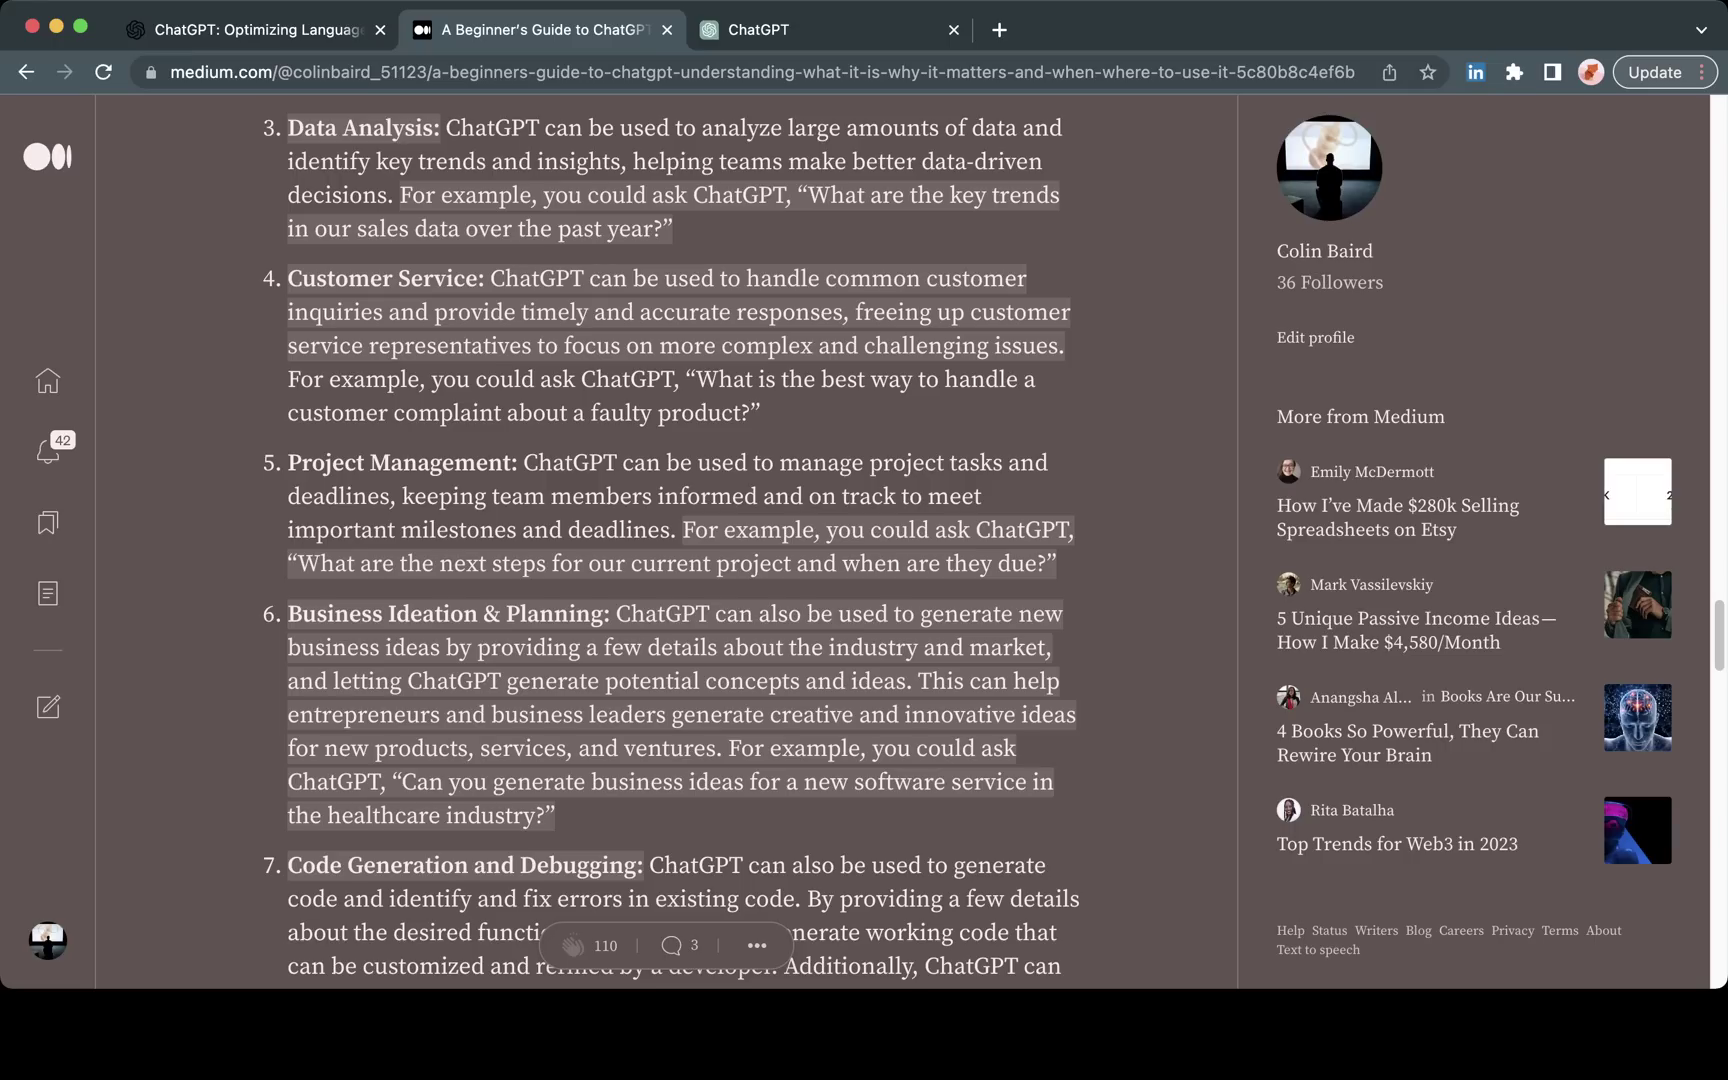
{"action": "scroll", "coordinate": [682, 430], "scroll_direction": "down", "scroll_amount": 3}
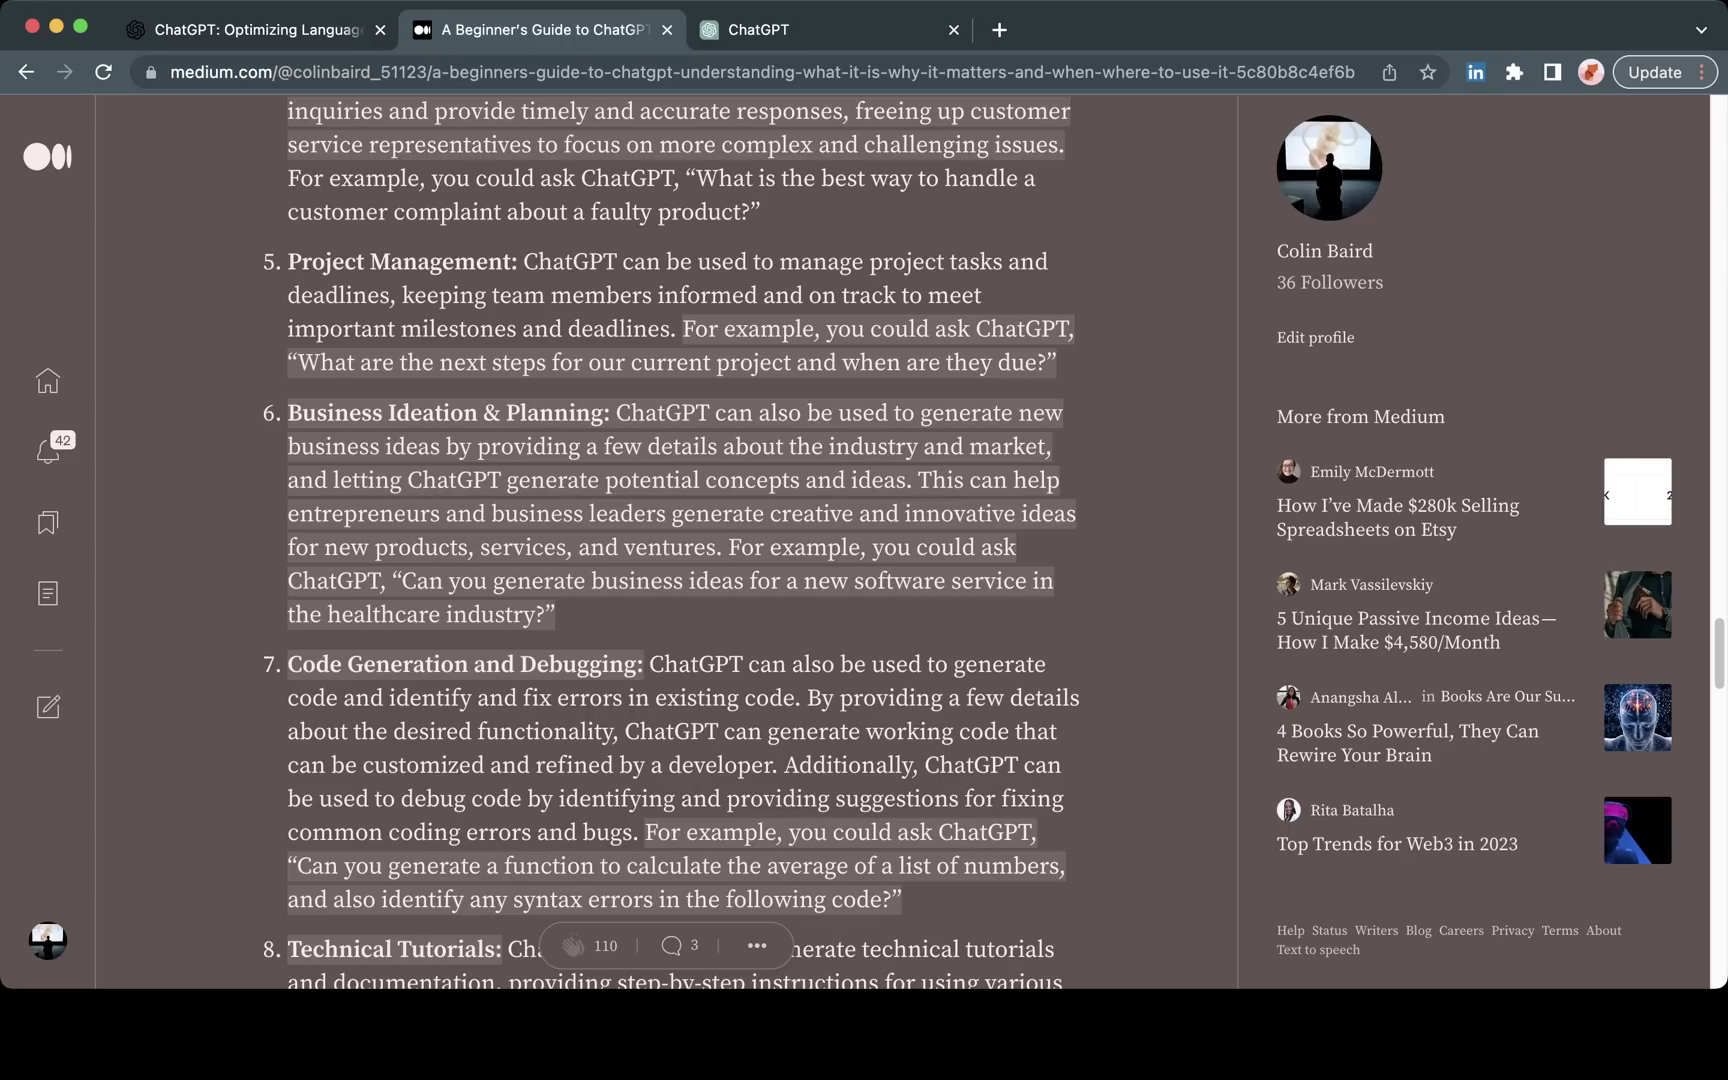
Step: Go via the OpenAI blog tab to the empty ChatGPT new-conversation page at chat.openai.com/chat
{"action": "left_click", "coordinate": [250, 29]}
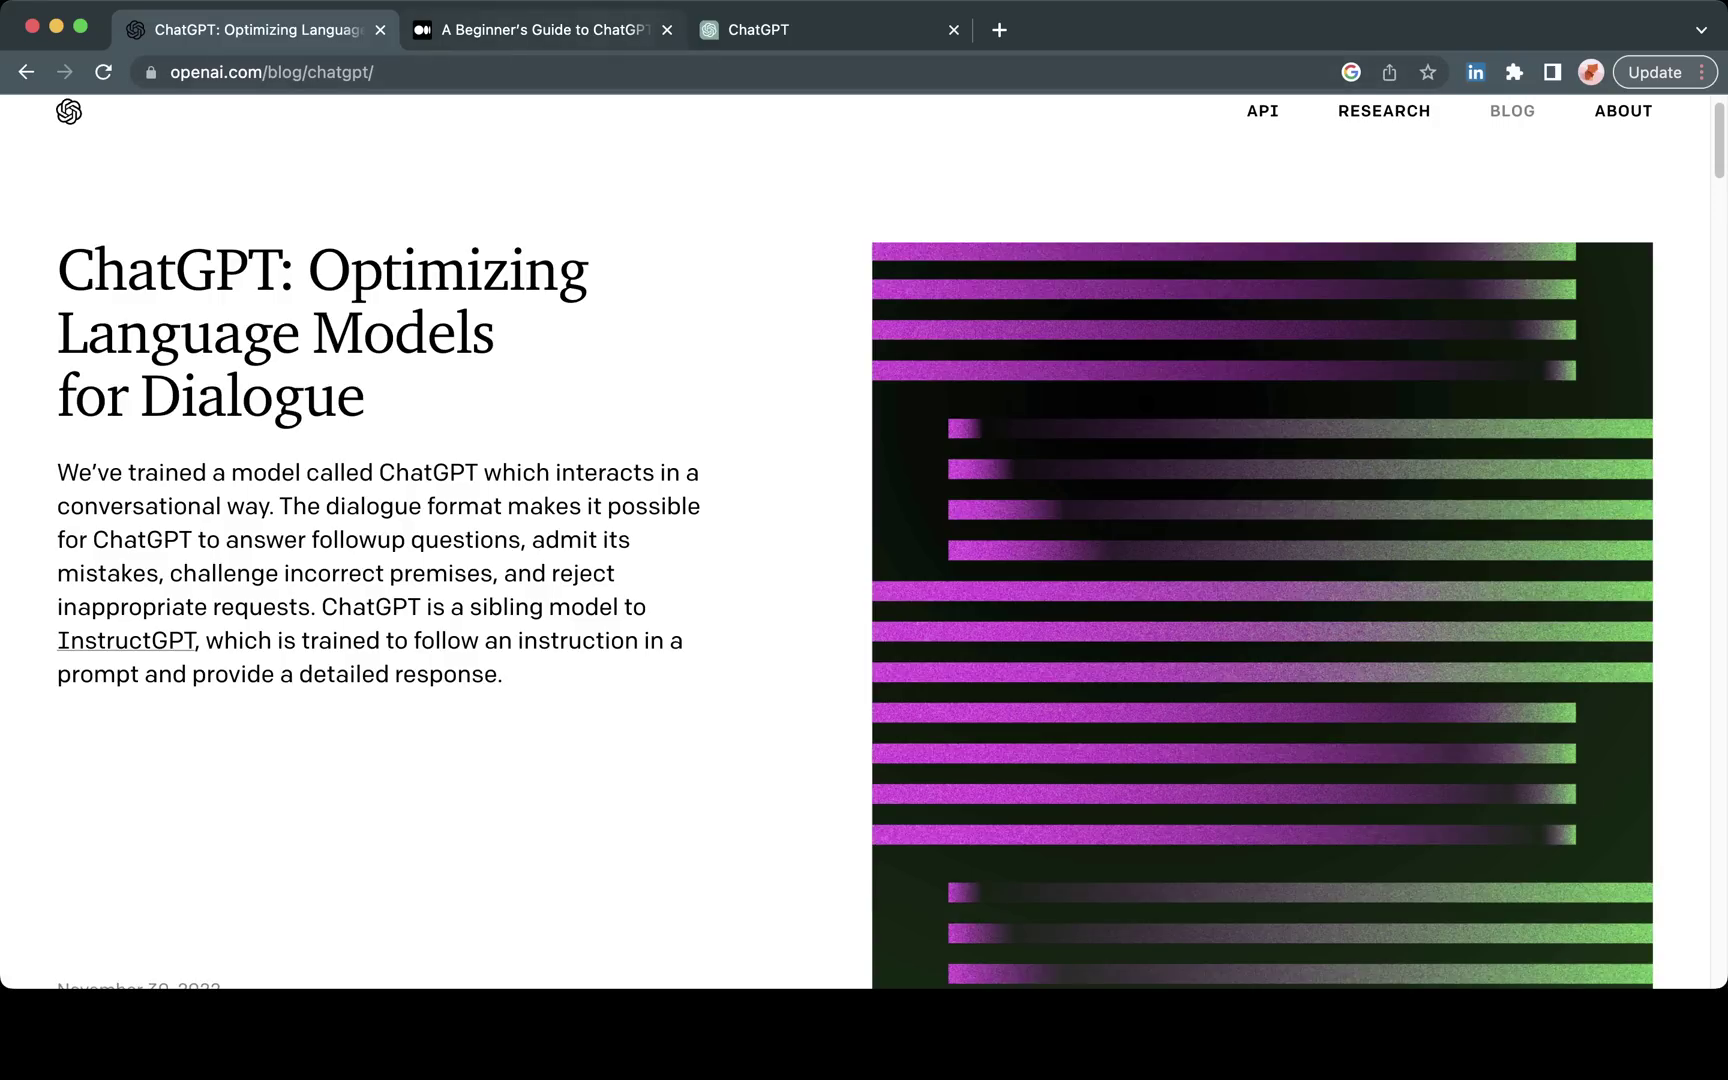
{"action": "left_click", "coordinate": [760, 29]}
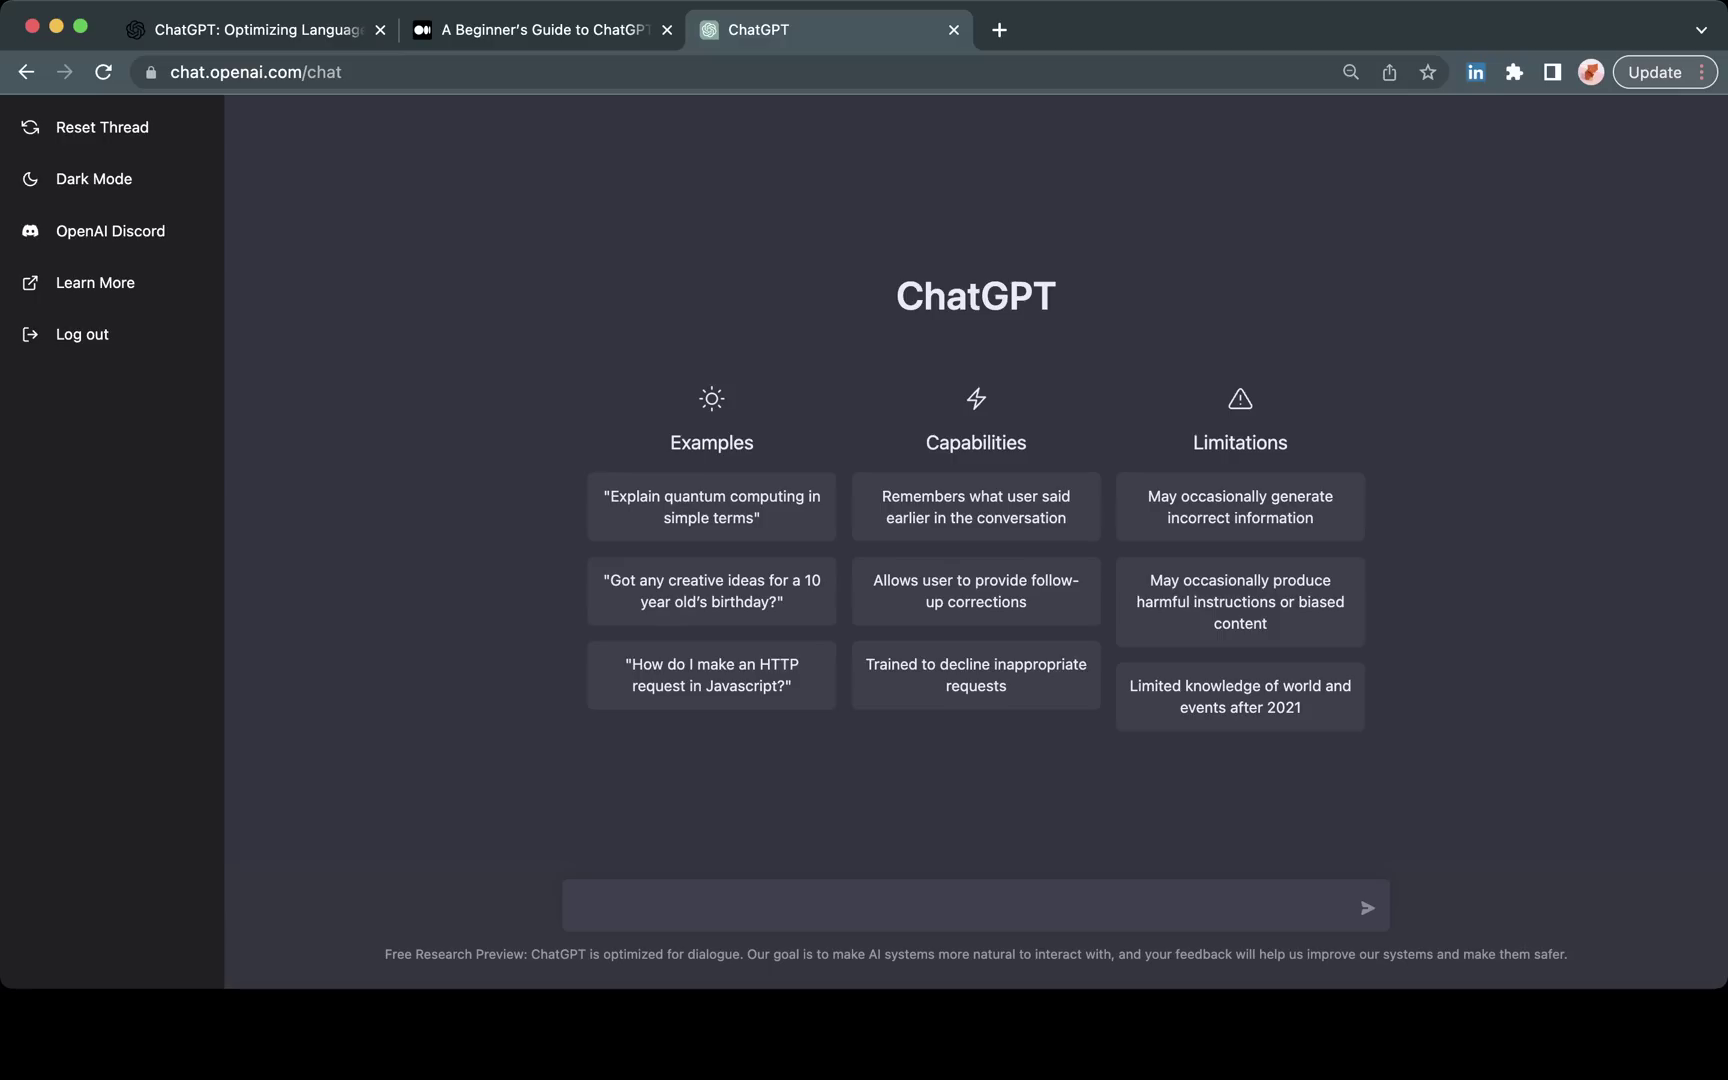
Step: Ask 'How to delete multiple AWS resources based on their tags', review the CLI answer, and begin a follow-up
{"action": "type", "text": "How to delete multiple AWS resources based on their tags"}
{"action": "key", "text": "Return"}
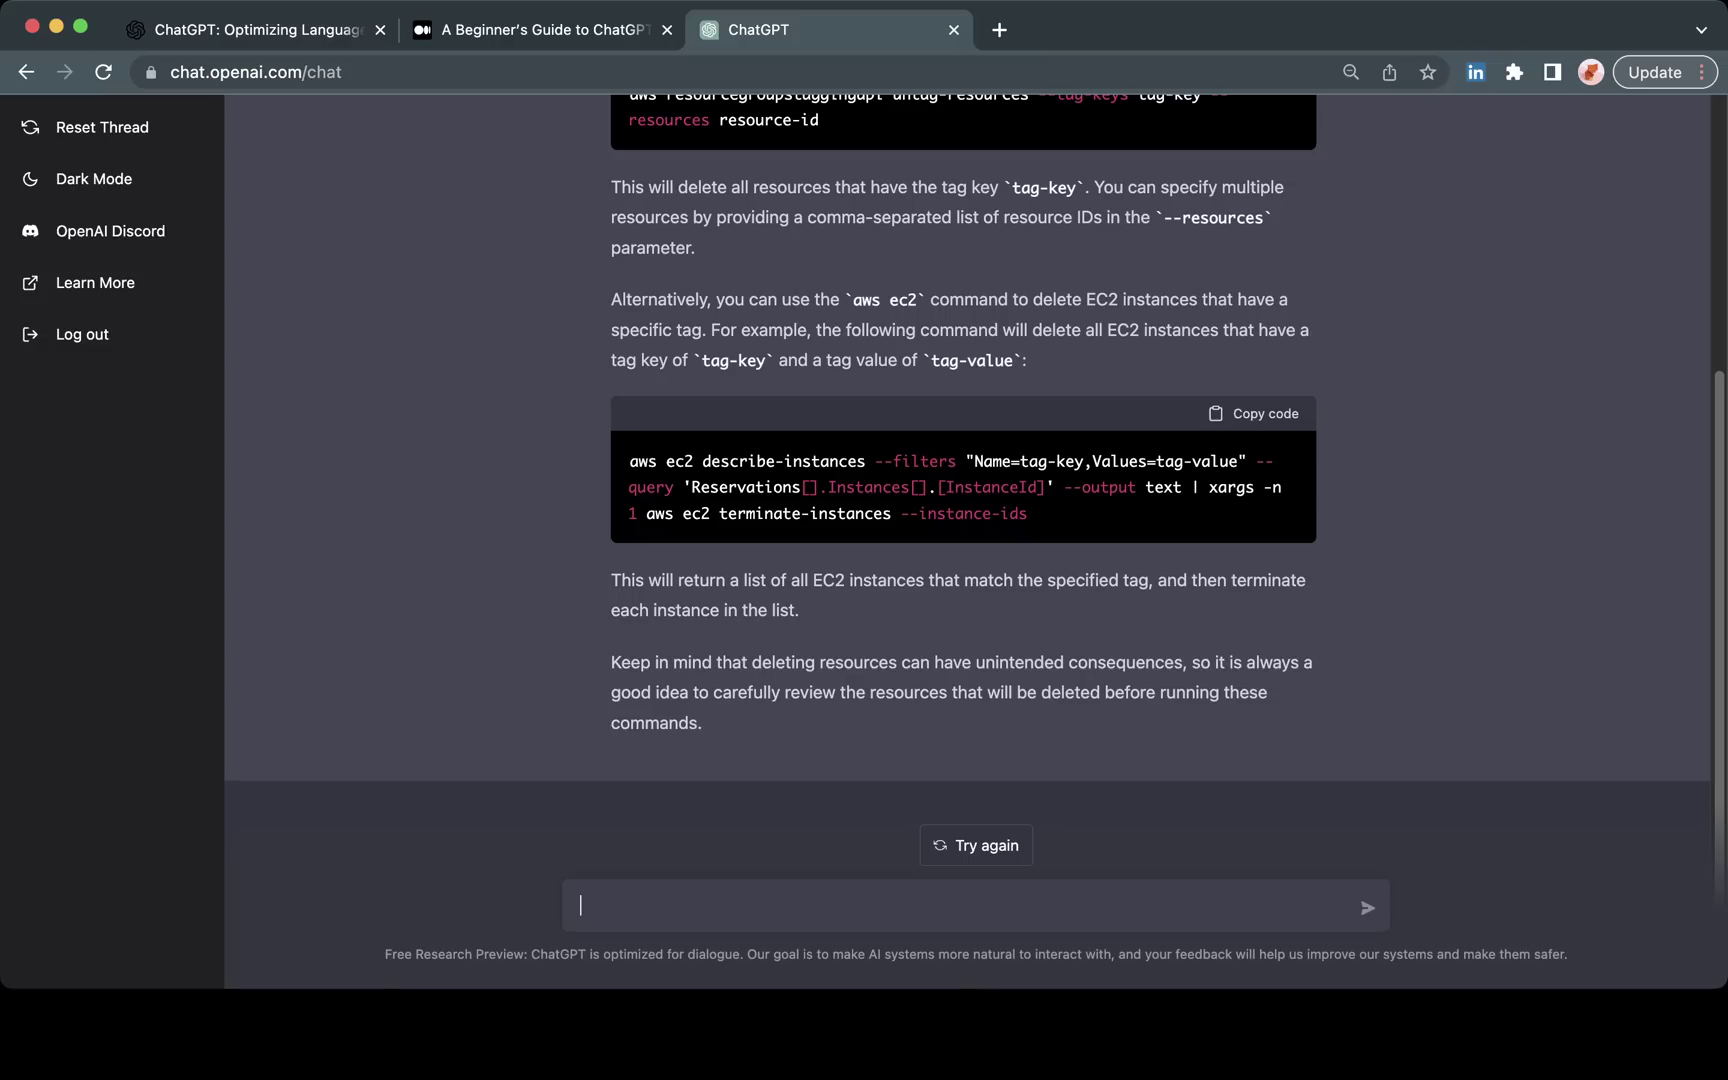
{"action": "scroll", "coordinate": [966, 500], "scroll_direction": "up", "scroll_amount": 3}
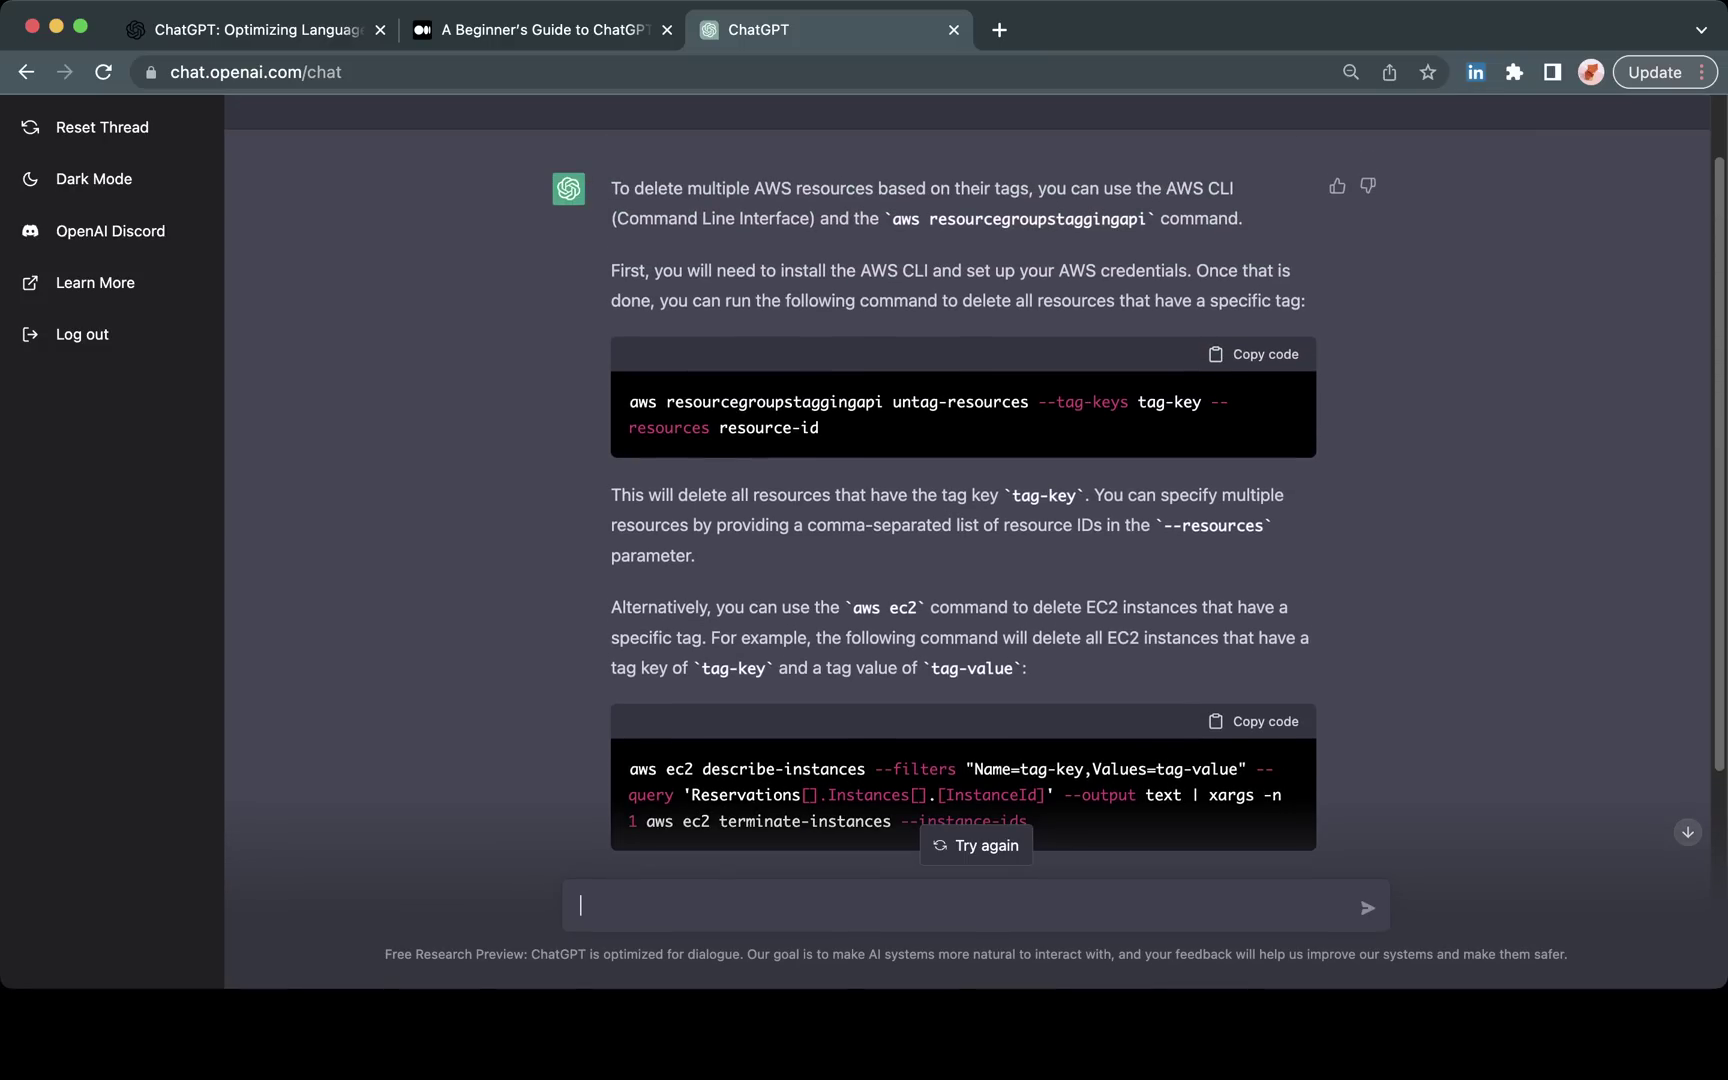
{"action": "scroll", "coordinate": [966, 500], "scroll_direction": "down", "scroll_amount": 2}
{"action": "scroll", "coordinate": [966, 500], "scroll_direction": "down", "scroll_amount": 3}
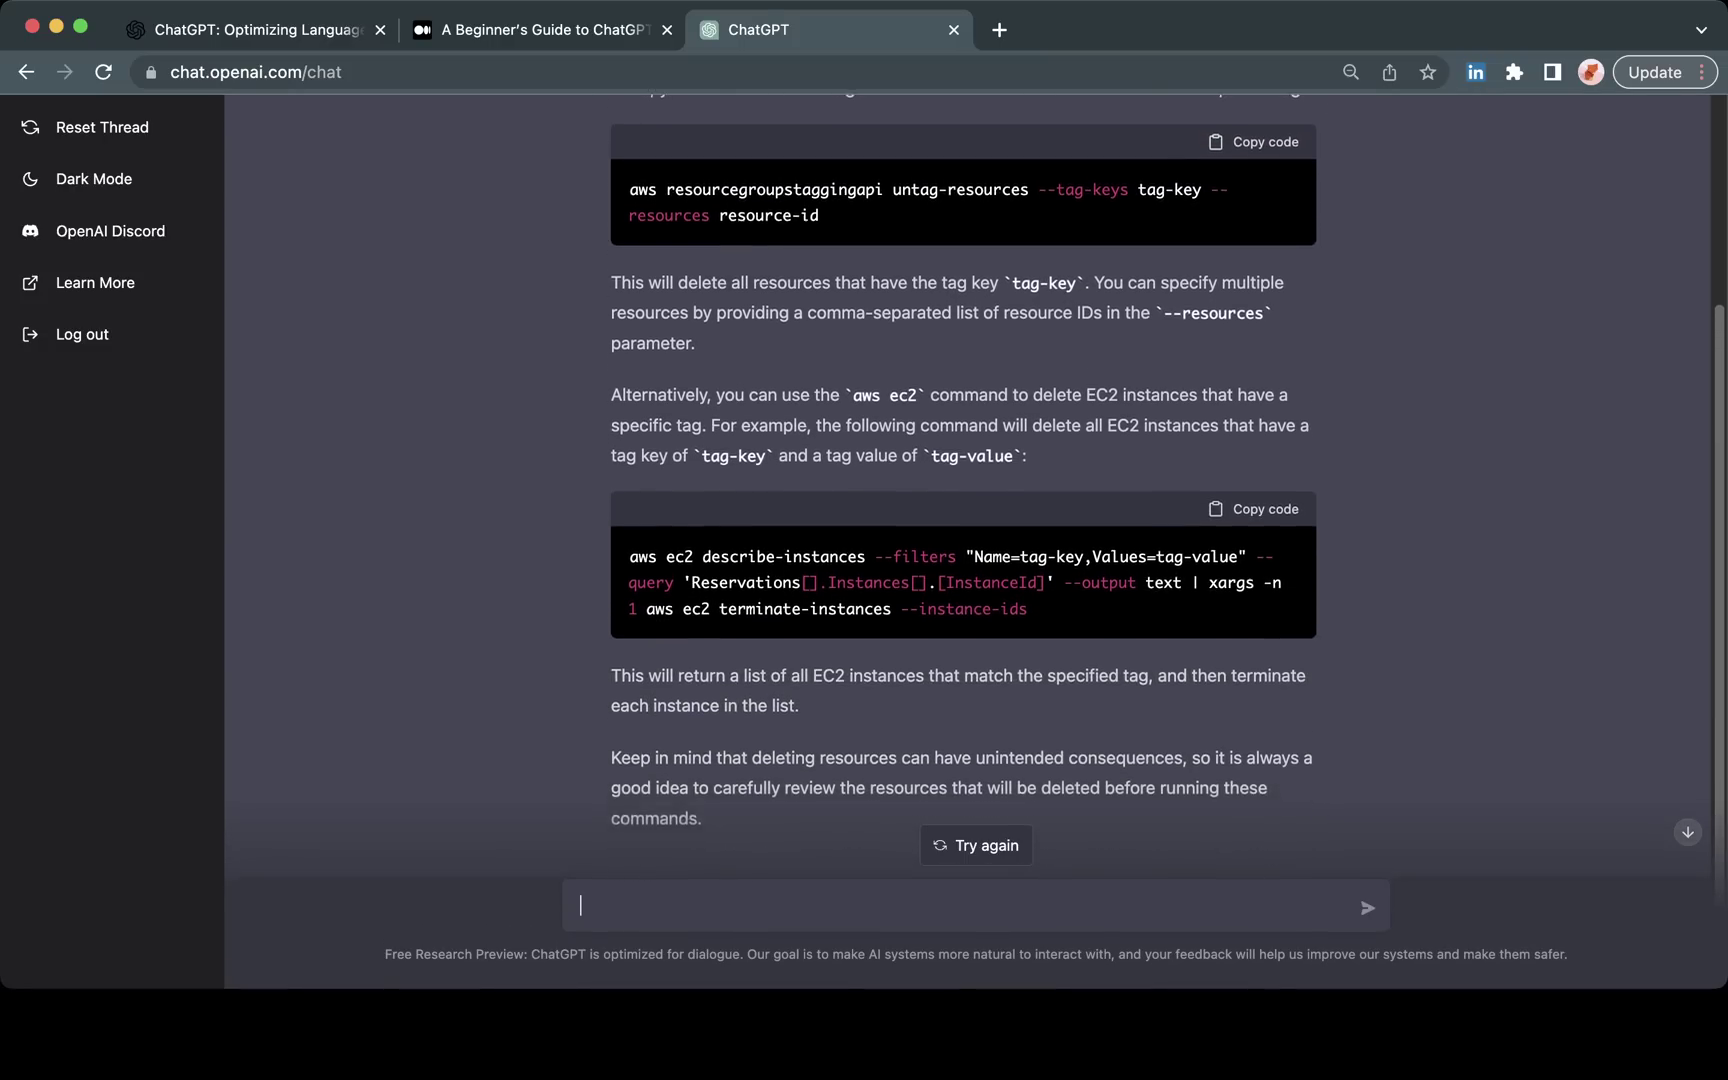
{"action": "type", "text": "how"}
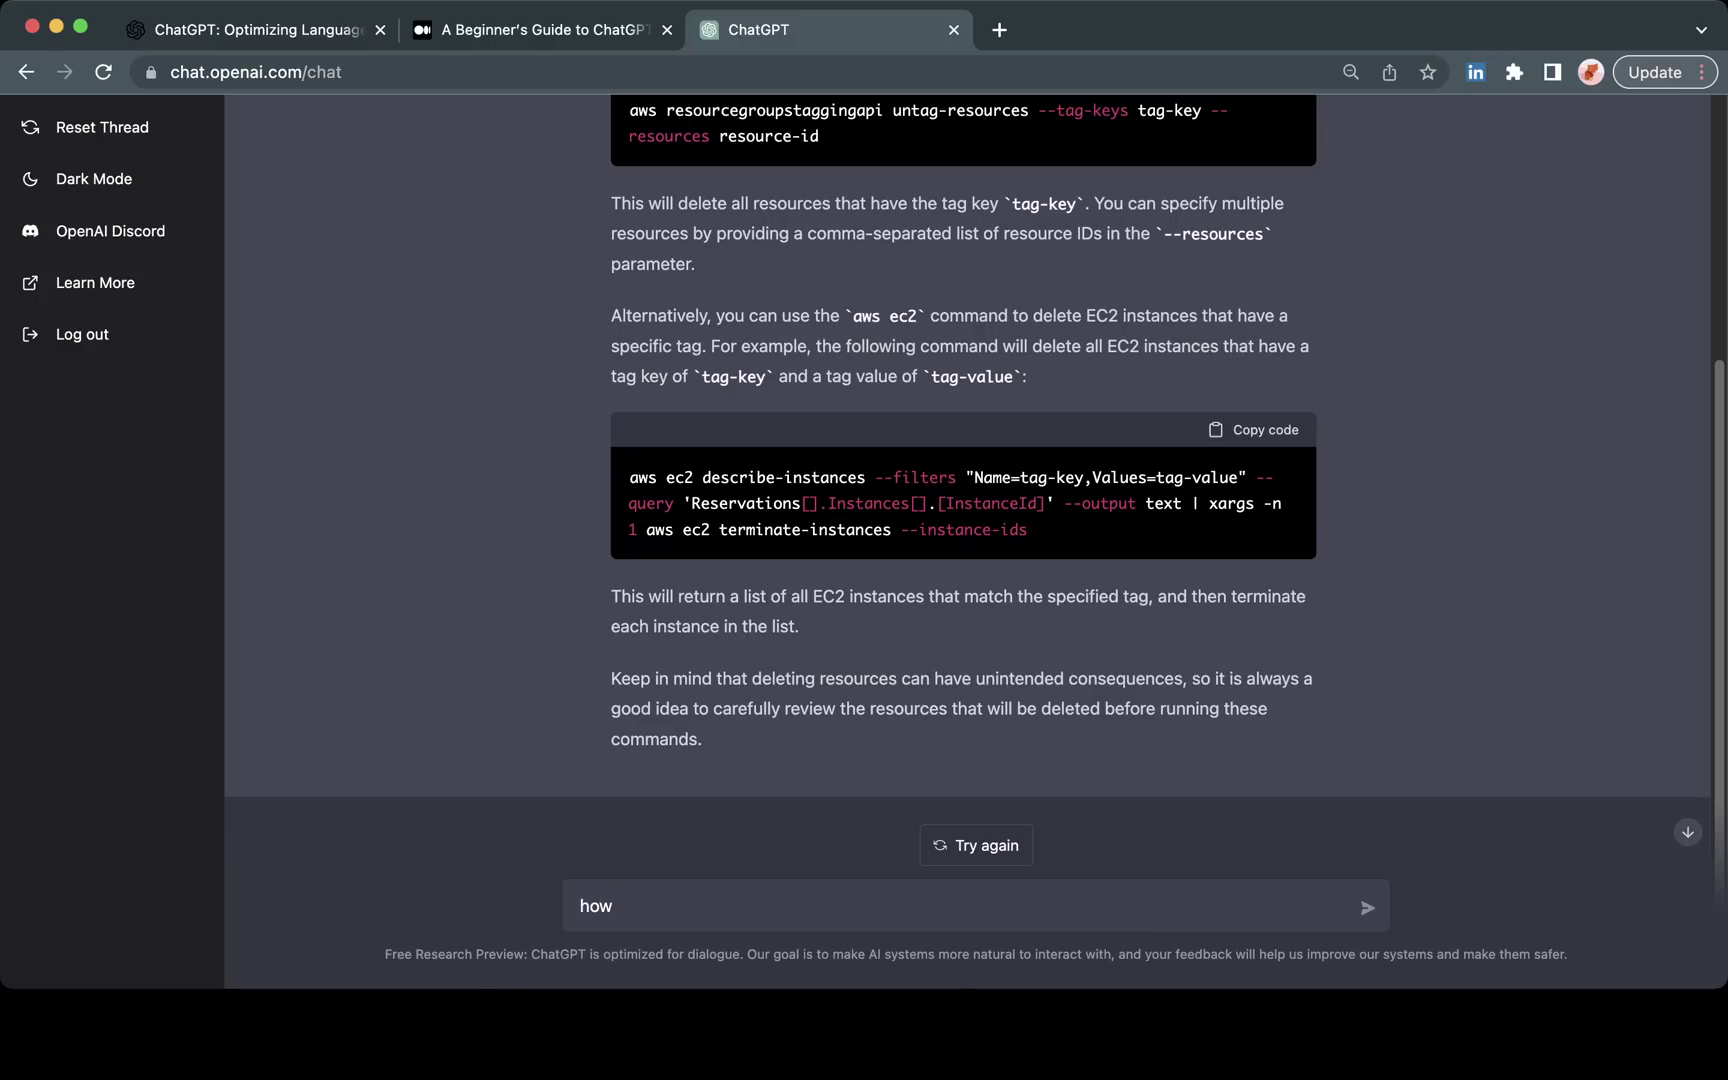
Step: Ask 'how do I this through the user interface?' and highlight 'AWS Management Console' in the reply
{"action": "type", "text": "do I this through the user inter"}
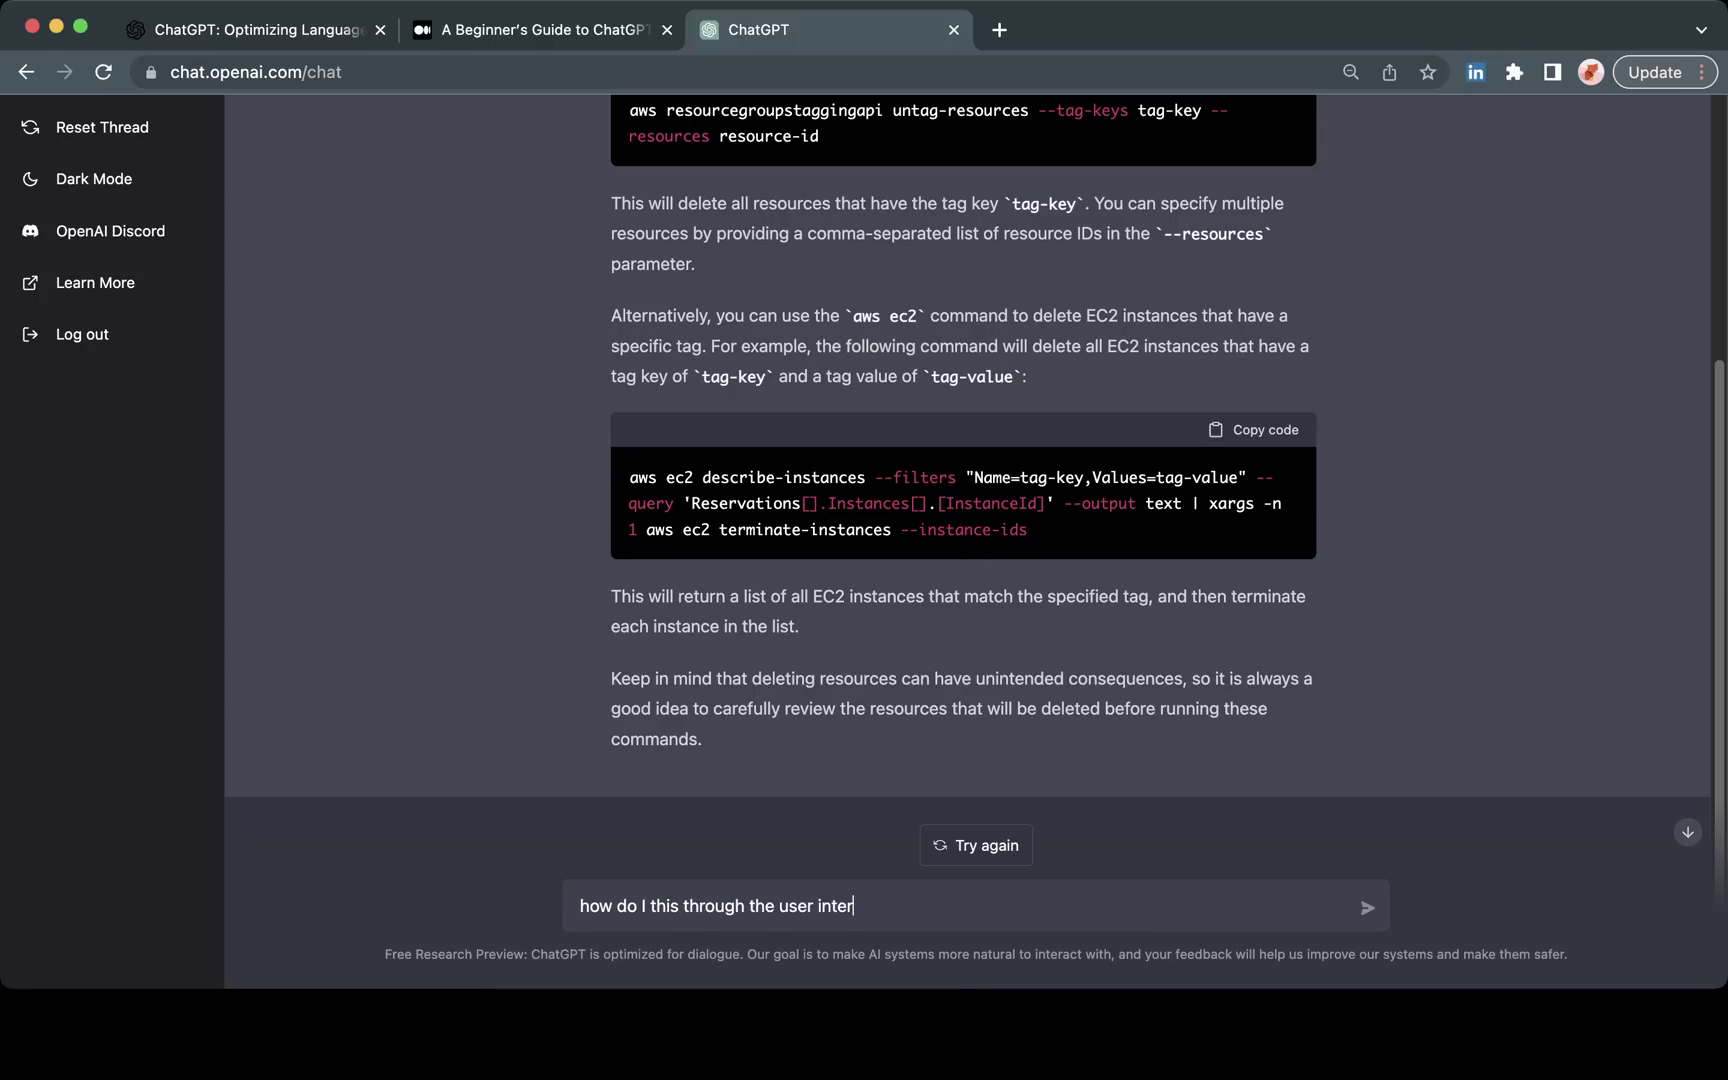
{"action": "type", "text": "face?"}
{"action": "key", "text": "Return"}
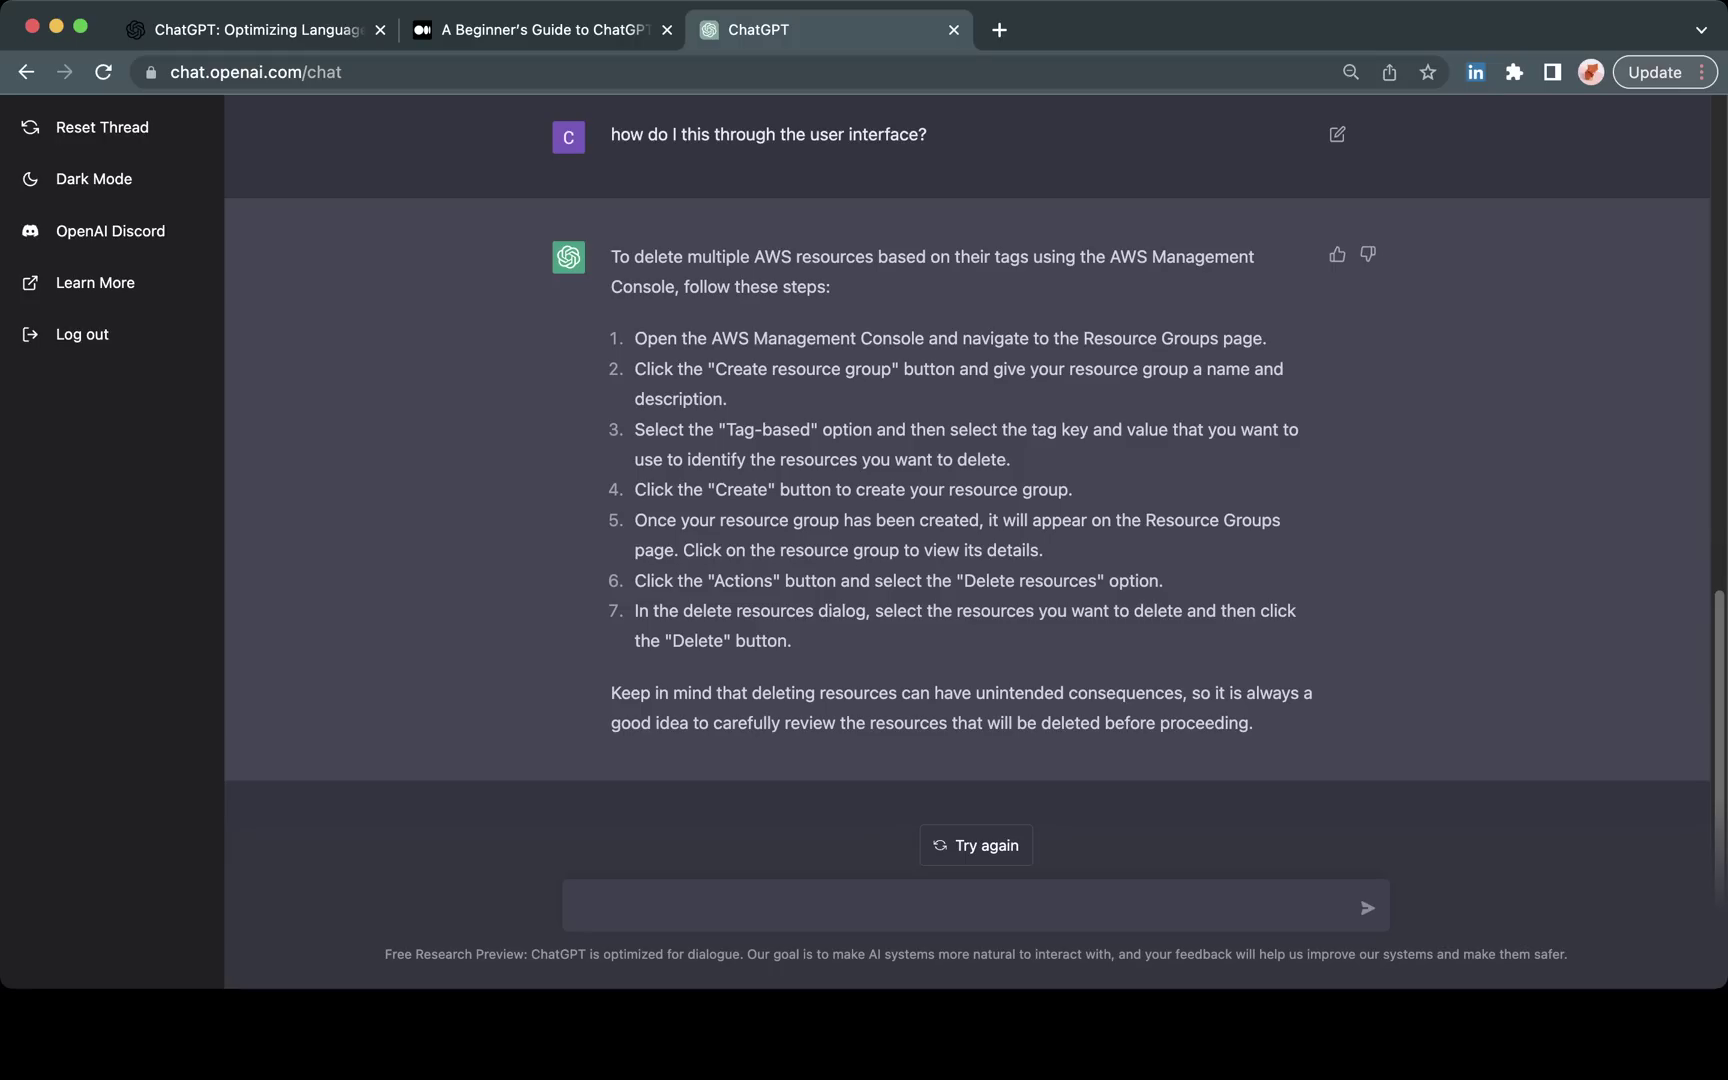
{"action": "left_click_drag", "start_coordinate": [1097, 256], "coordinate": [676, 286]}
Step: Ask 'how about with a cloudformation script?' and review the YAML template and delete command
{"action": "type", "text": "how about with a cloudformation script"}
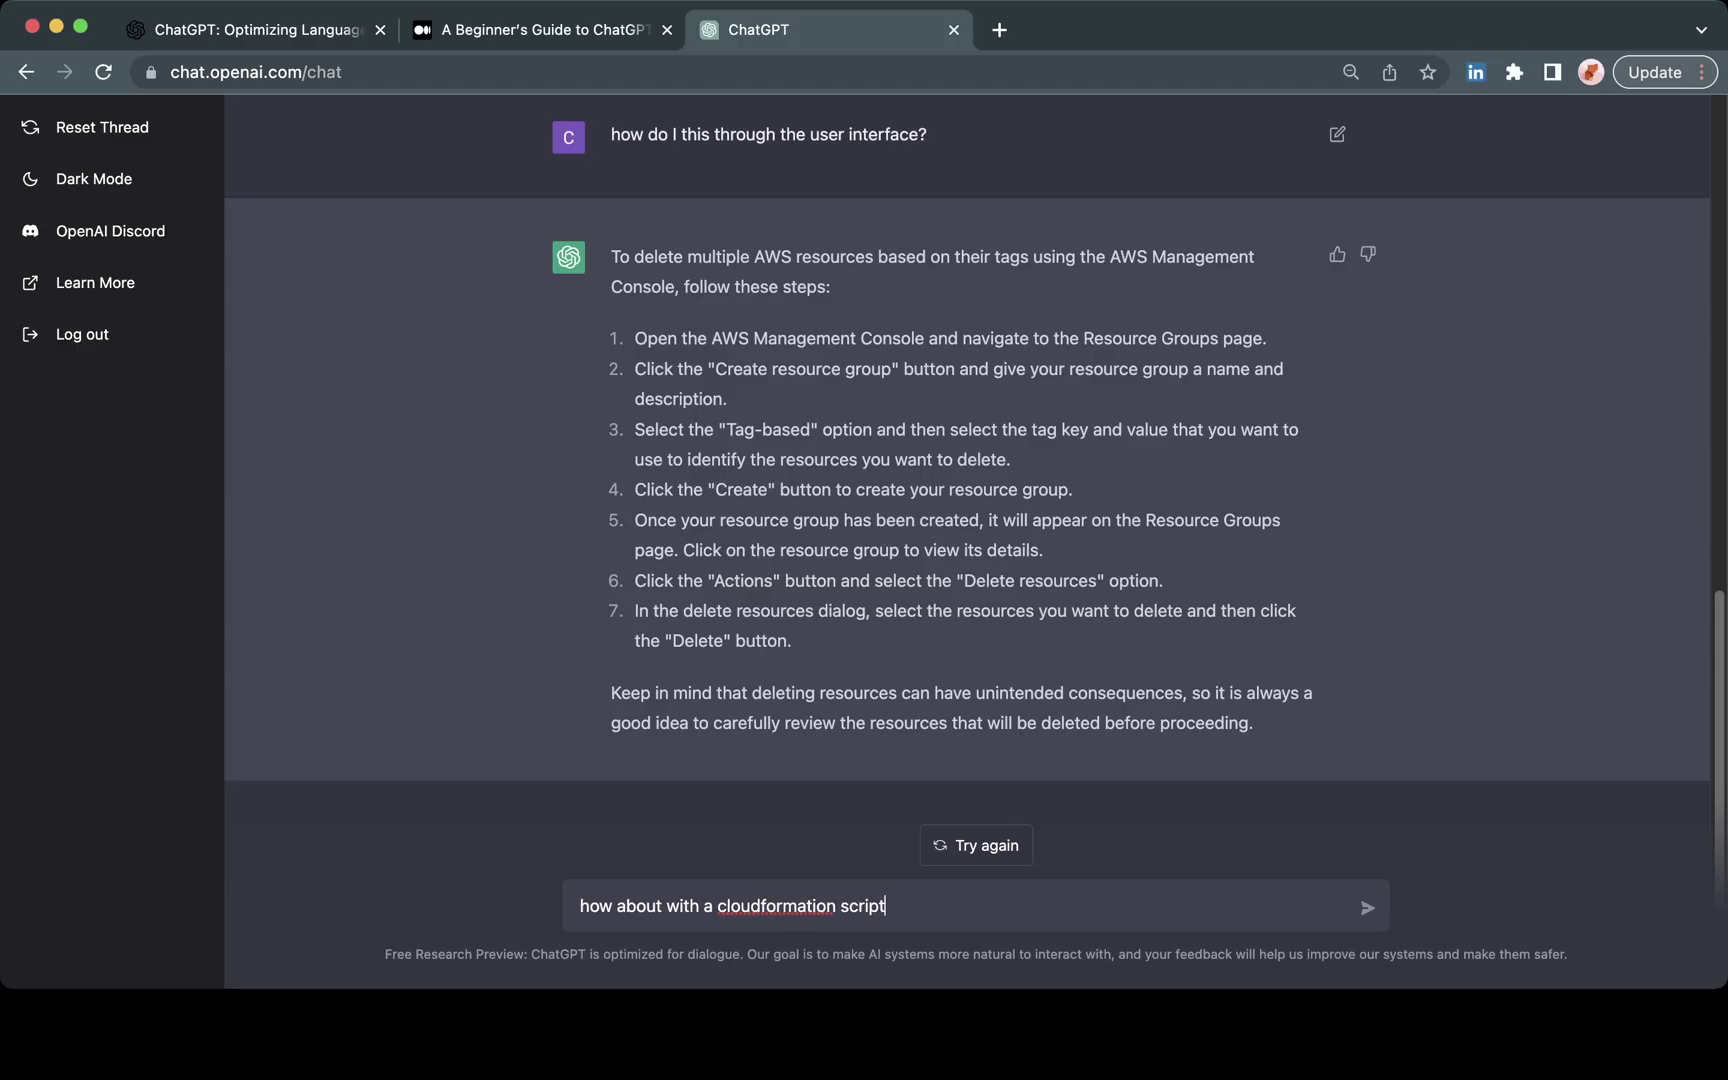
{"action": "type", "text": "?"}
{"action": "key", "text": "Return"}
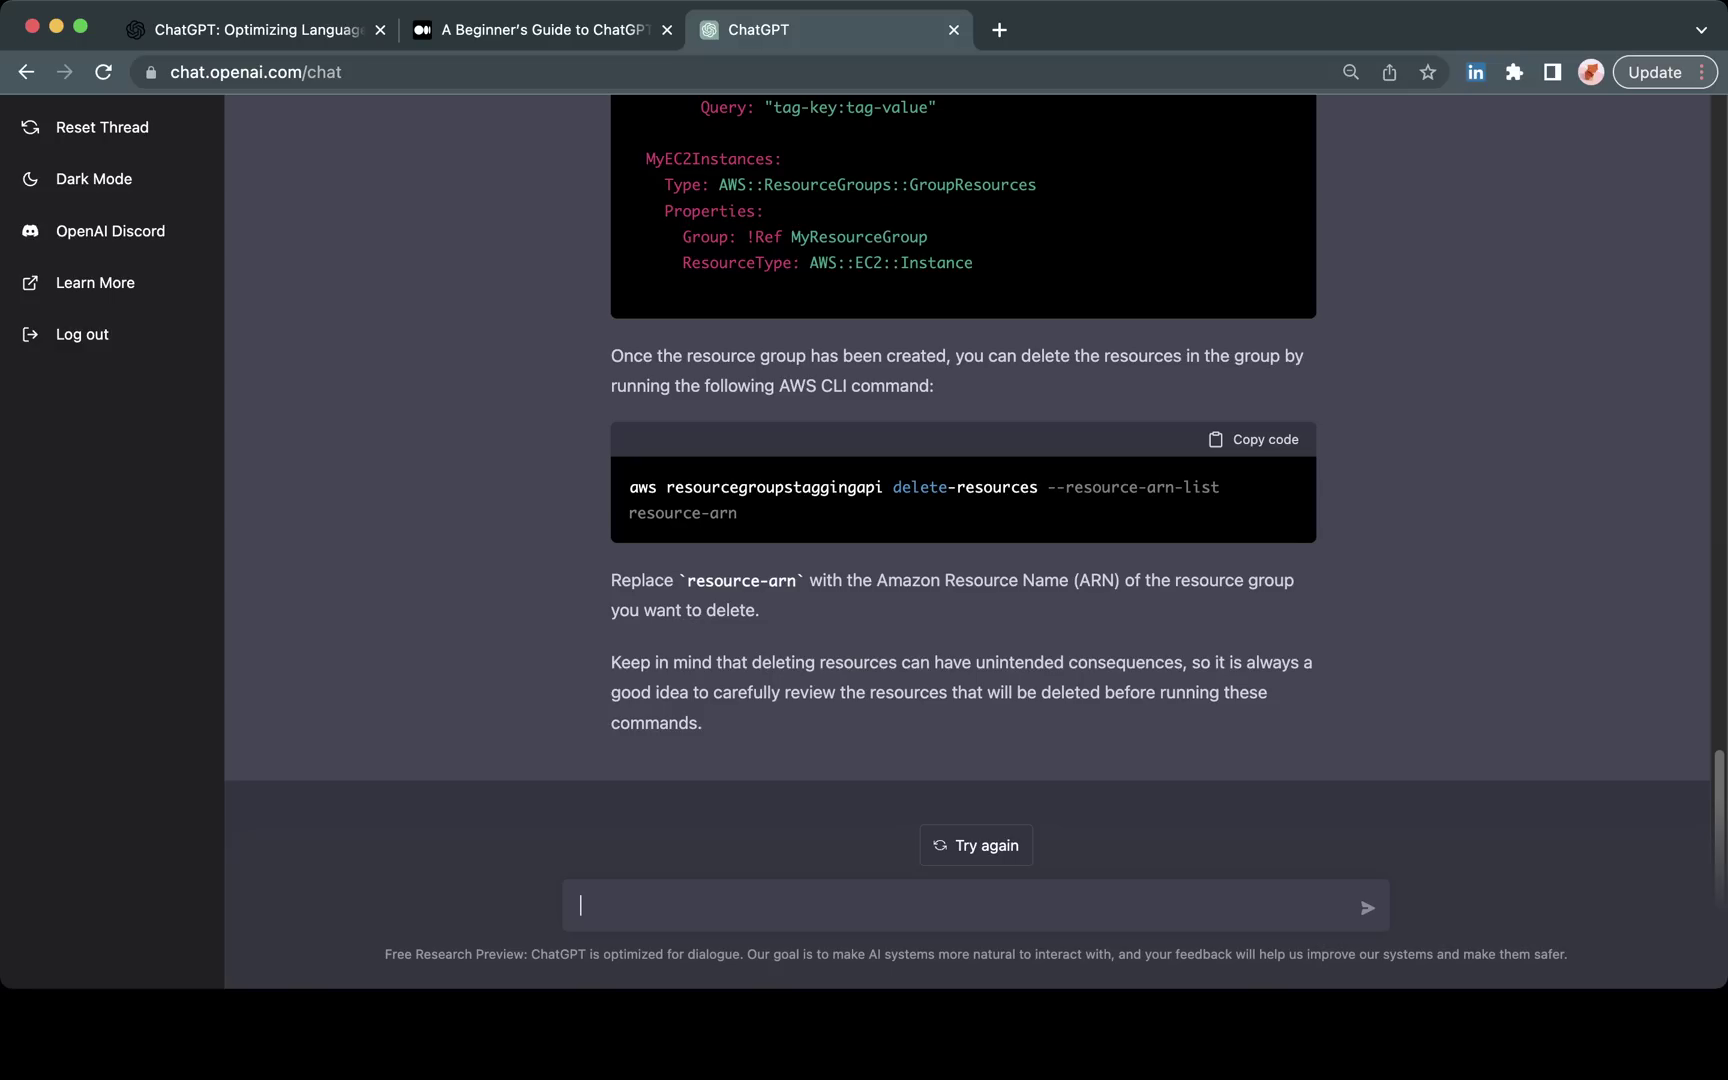
{"action": "scroll", "coordinate": [963, 480], "scroll_direction": "up", "scroll_amount": 3}
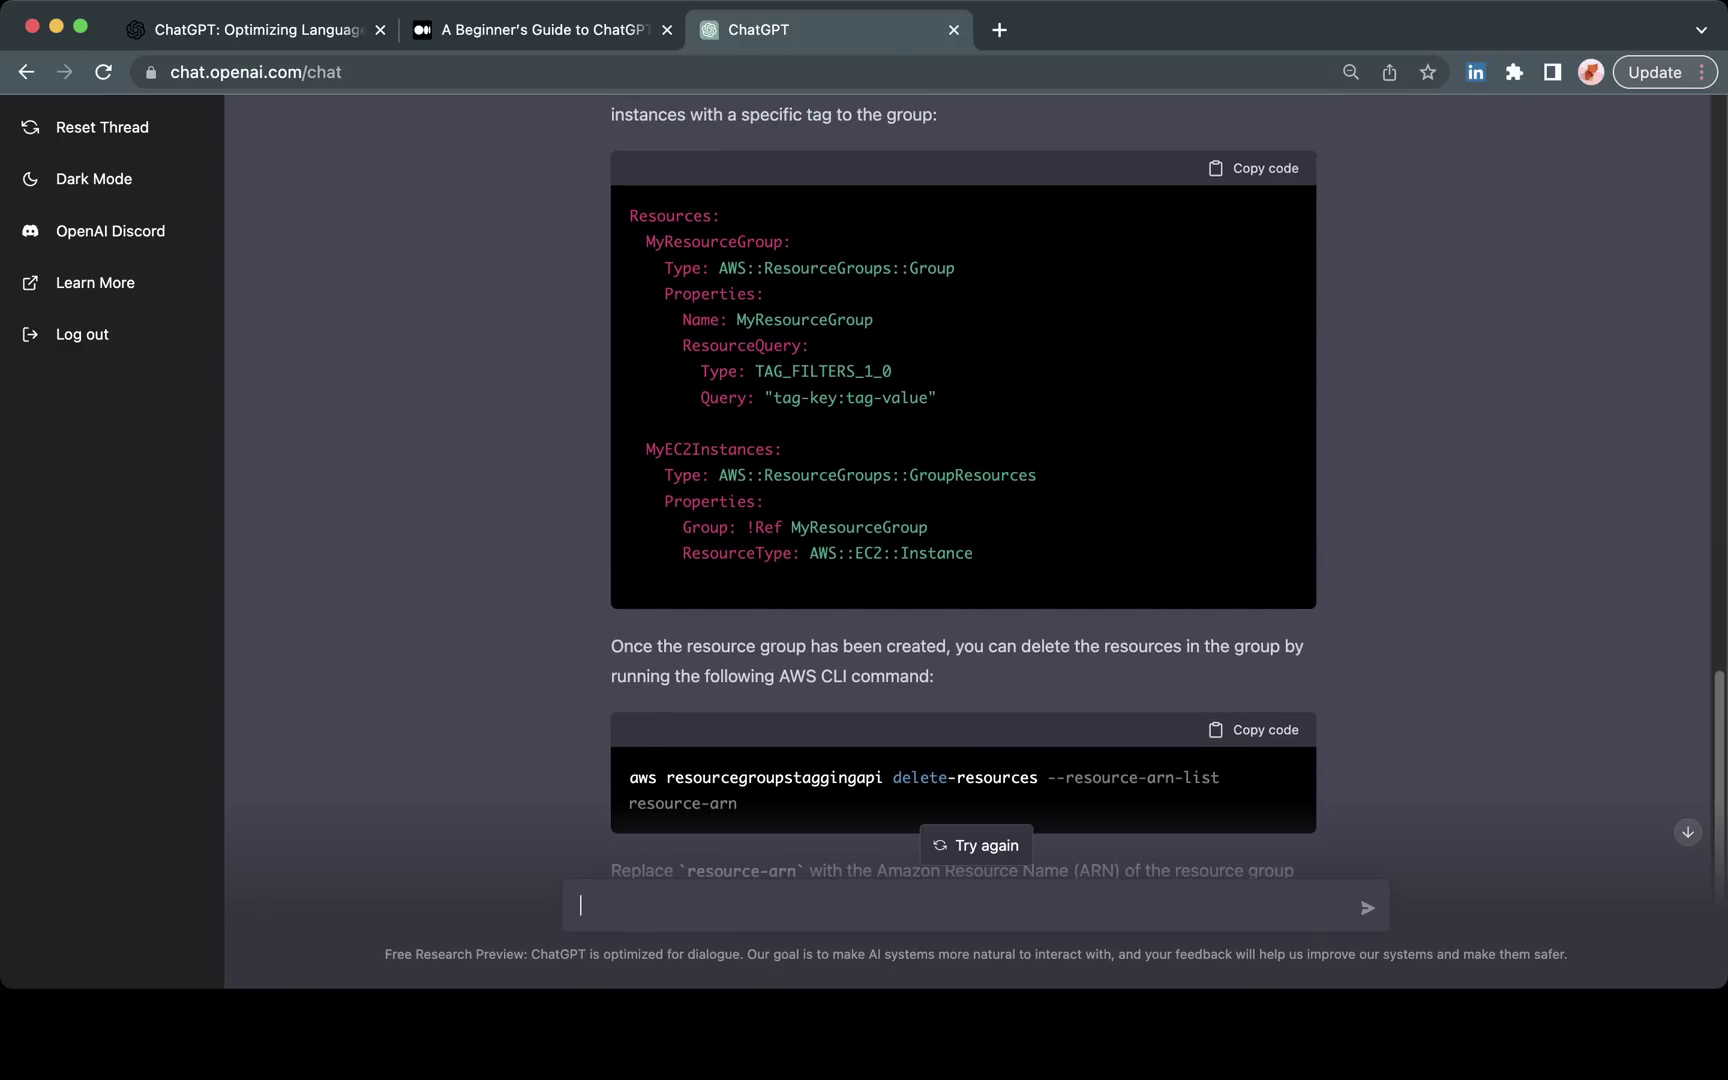
{"action": "scroll", "coordinate": [963, 480], "scroll_direction": "down", "scroll_amount": 3}
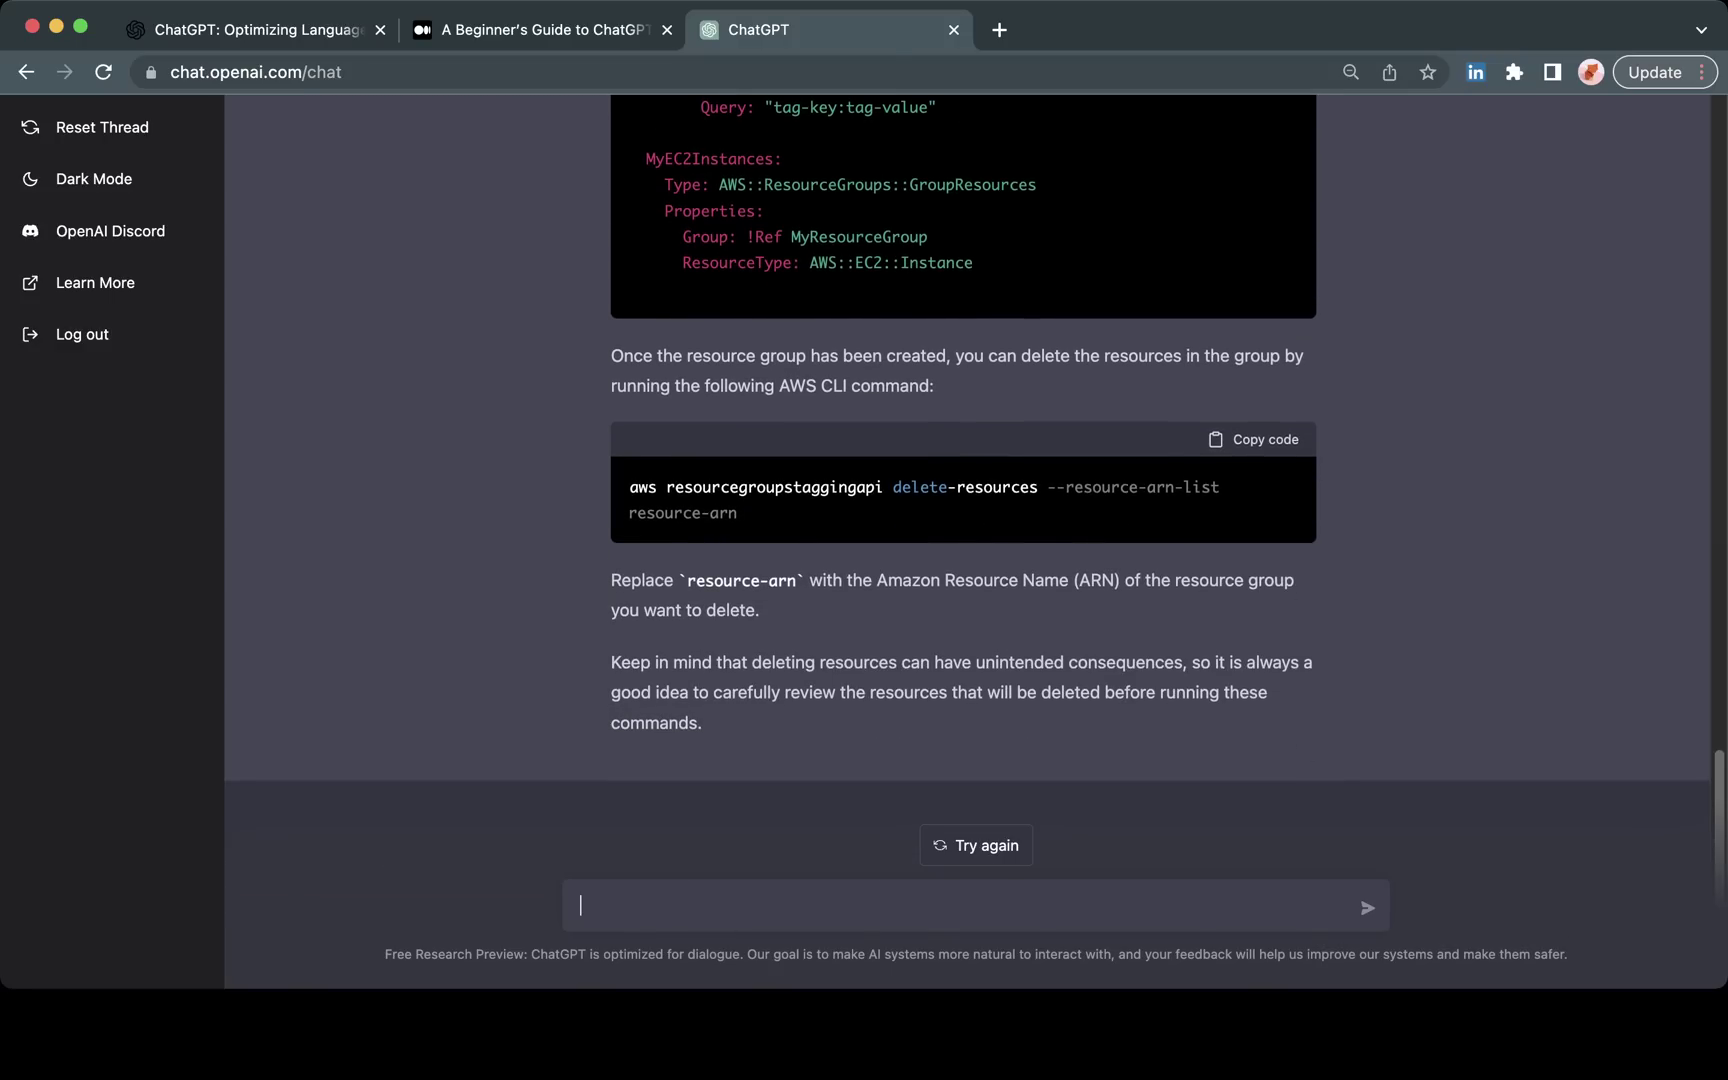
Step: Send 'generate a webpage with search bar in python' to get a Flask app example
{"action": "type", "text": "generate a webap"}
{"action": "key", "text": "BackSpace"}
{"action": "key", "text": "BackSpace"}
{"action": "type", "text": "page with search "}
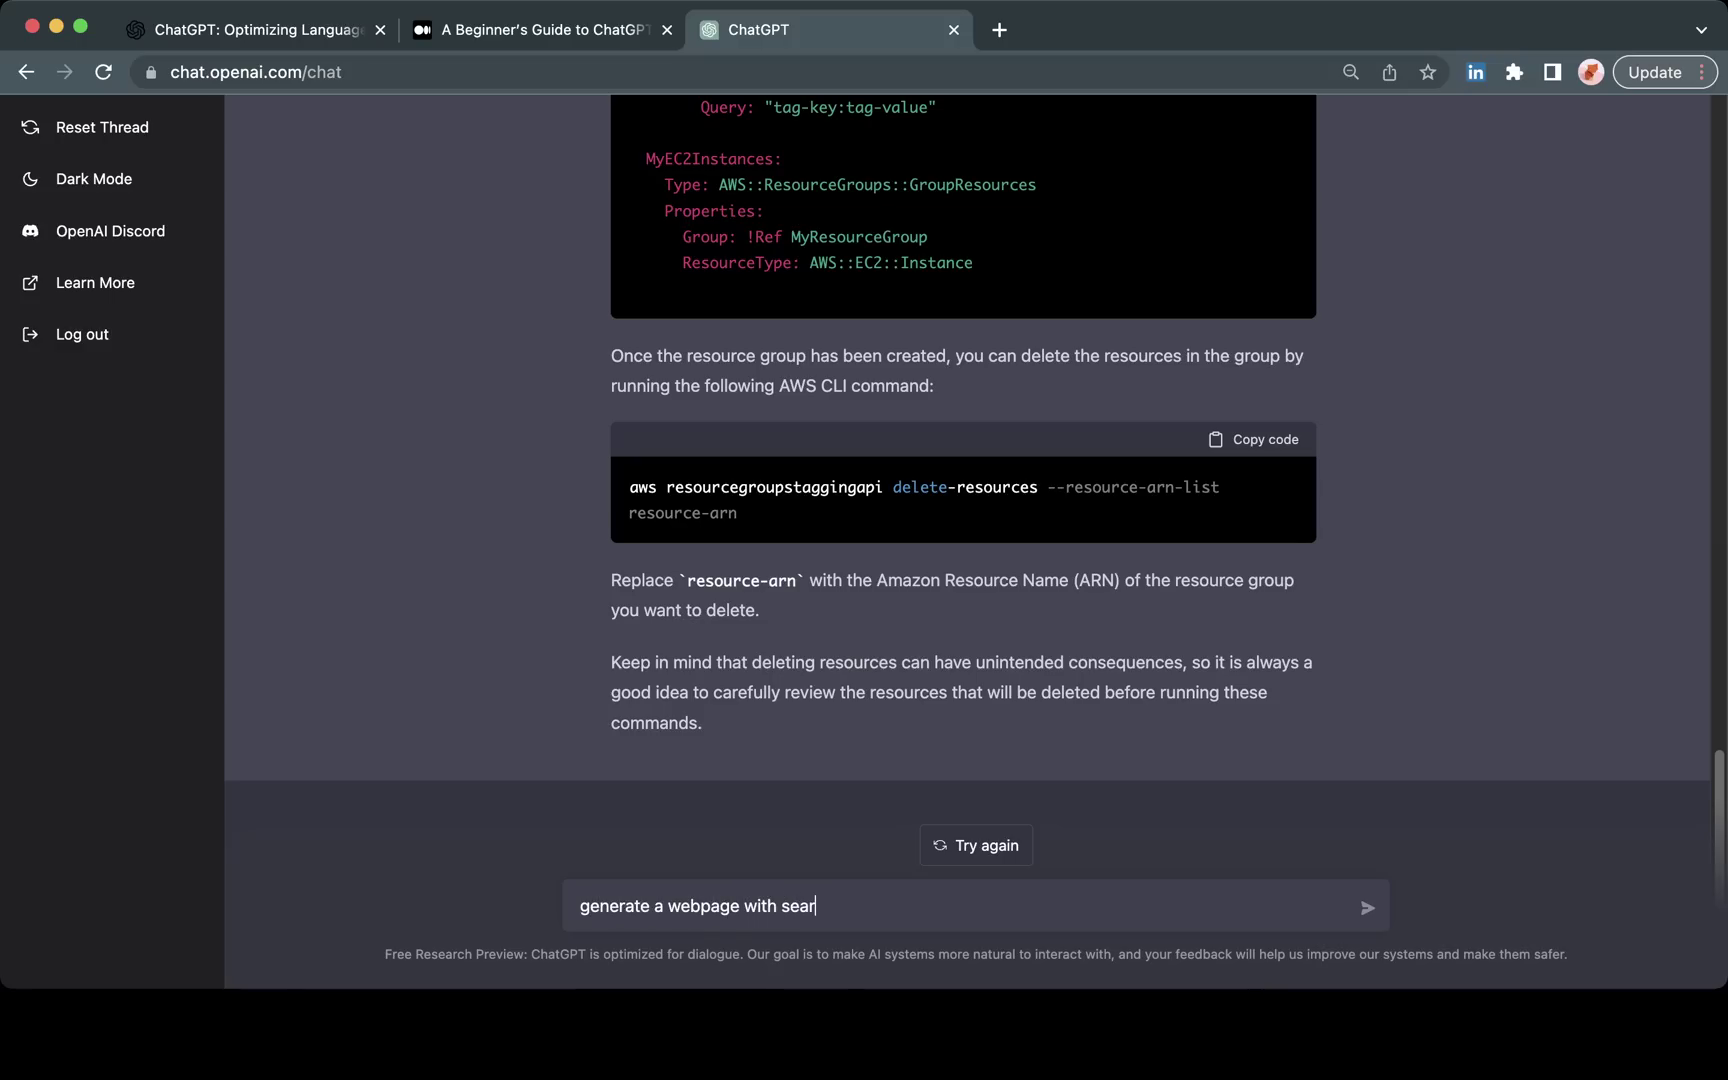
{"action": "type", "text": "bar in python"}
{"action": "key", "text": "Return"}
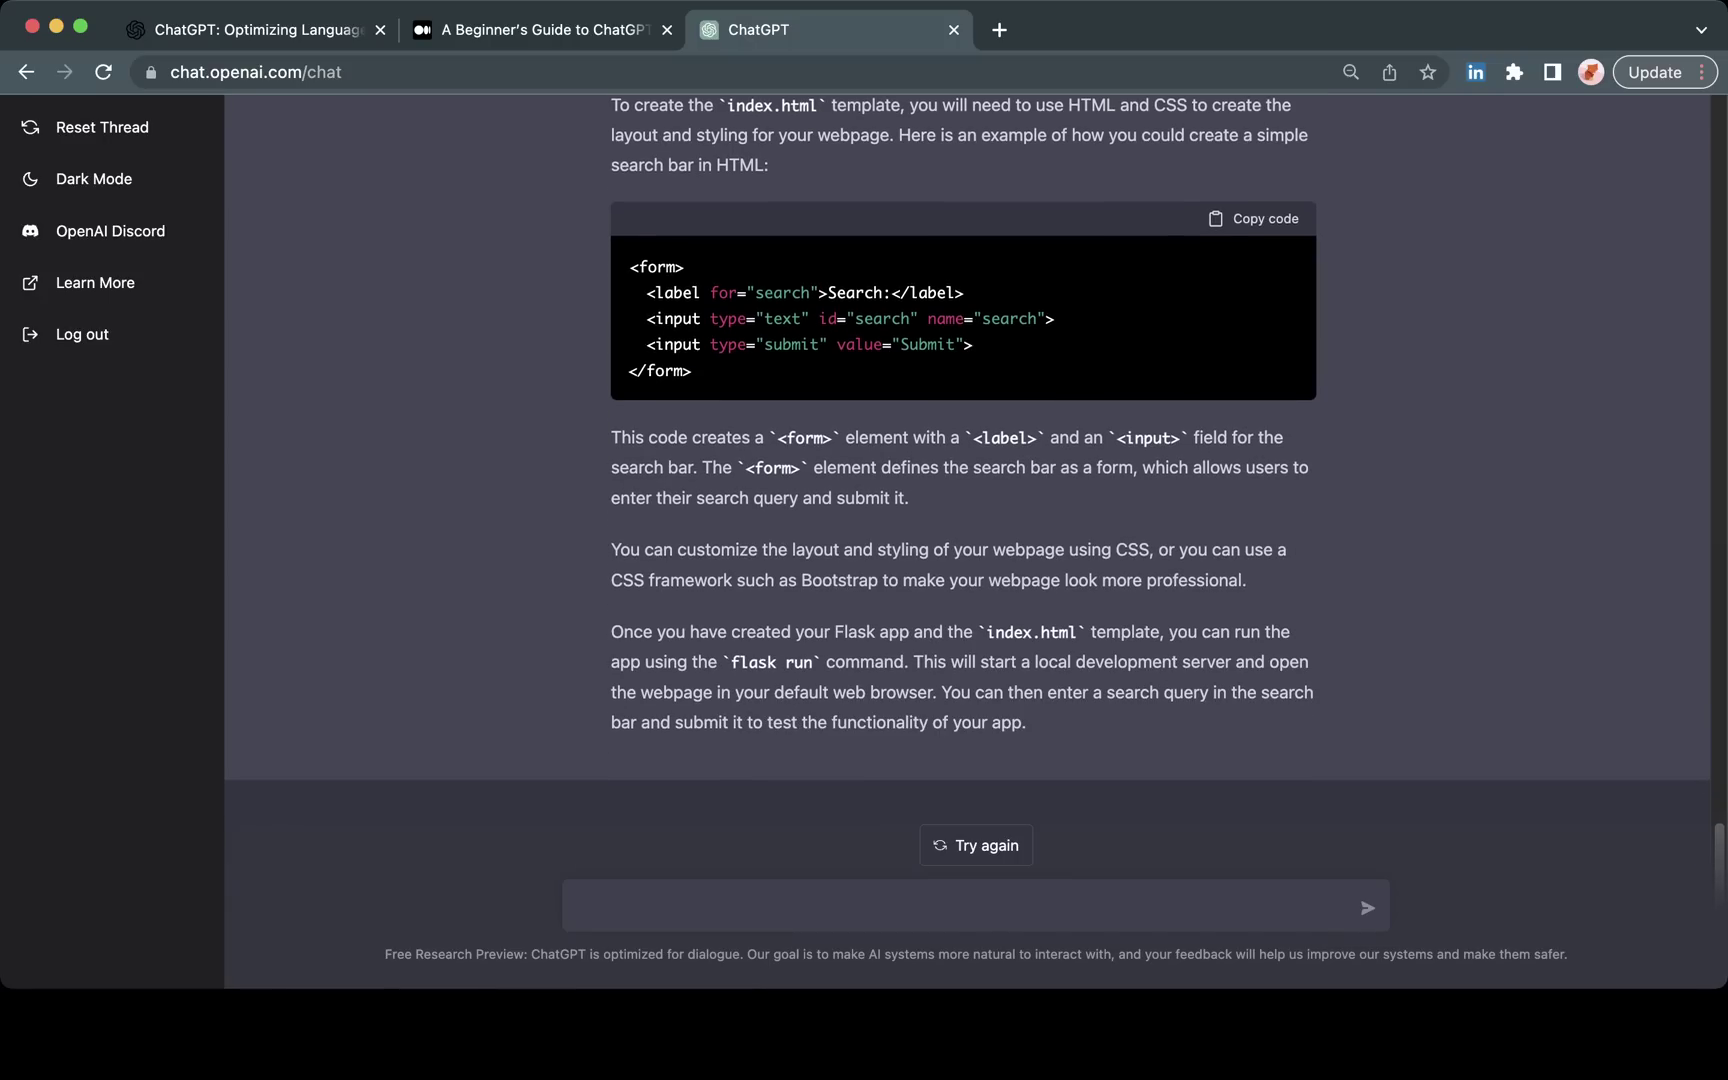
{"action": "scroll", "coordinate": [966, 470], "scroll_direction": "up", "scroll_amount": 5}
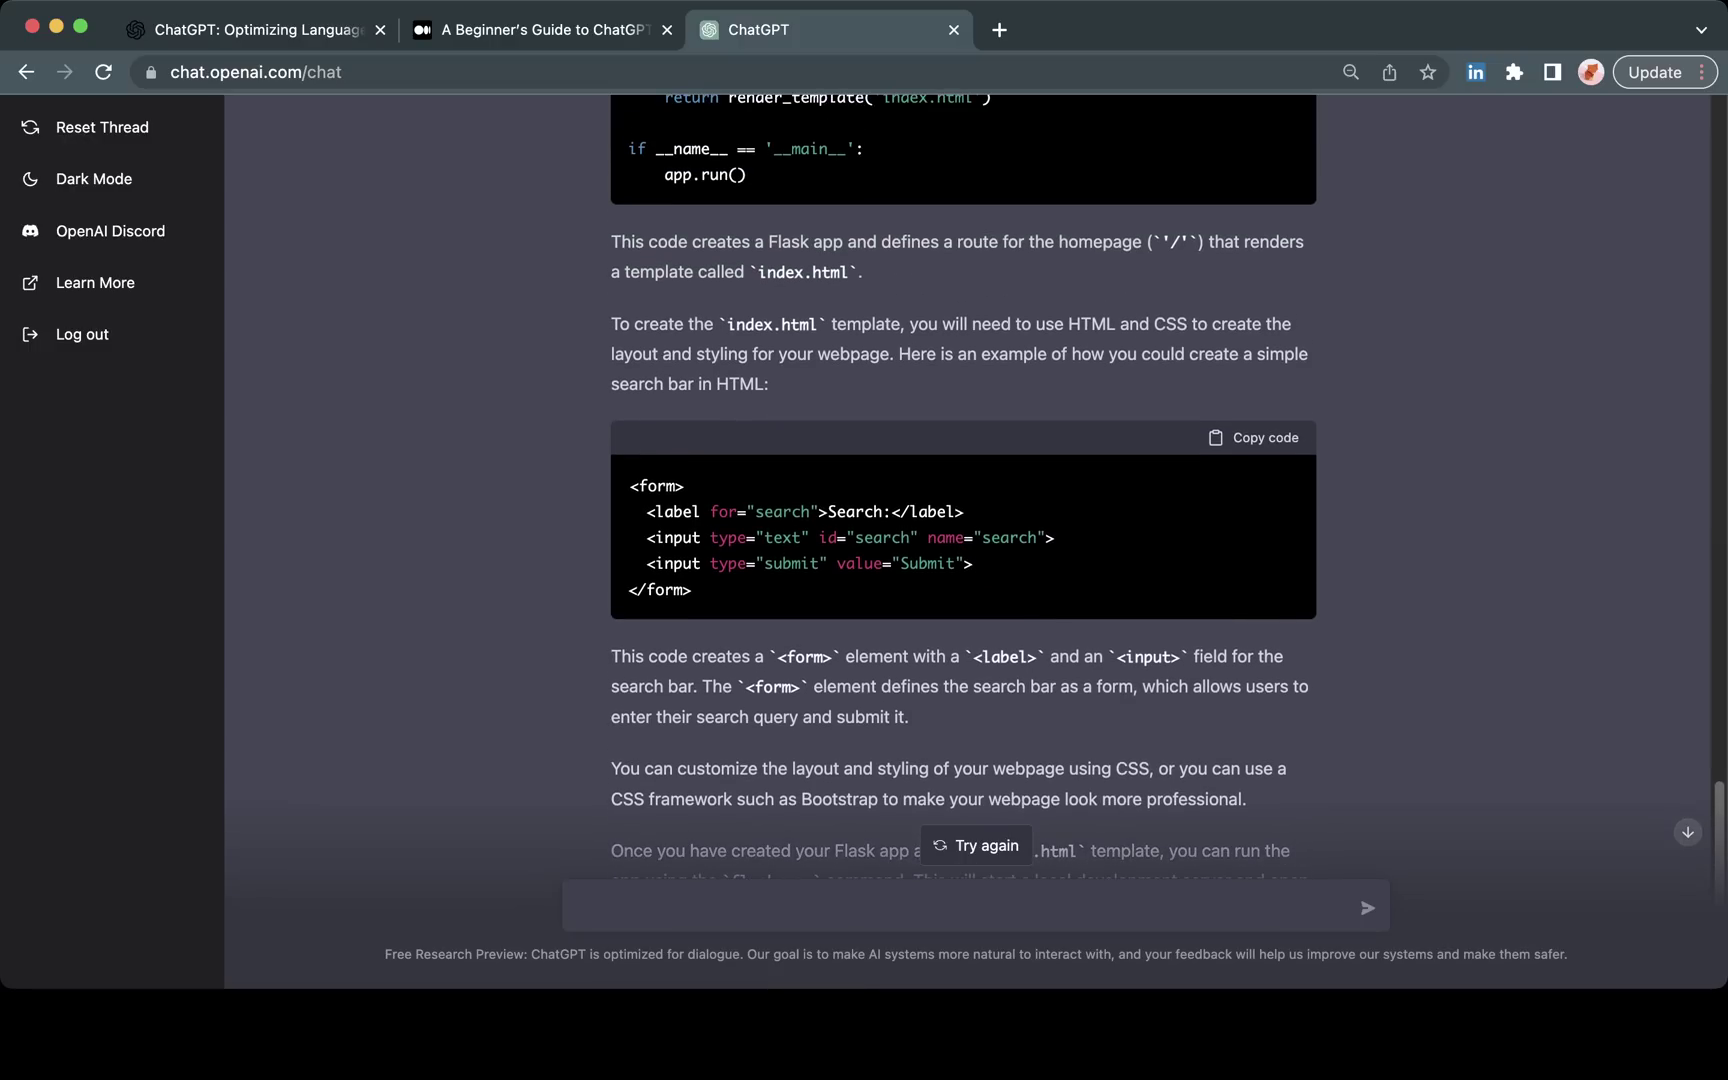
{"action": "scroll", "coordinate": [966, 480], "scroll_direction": "up", "scroll_amount": 5}
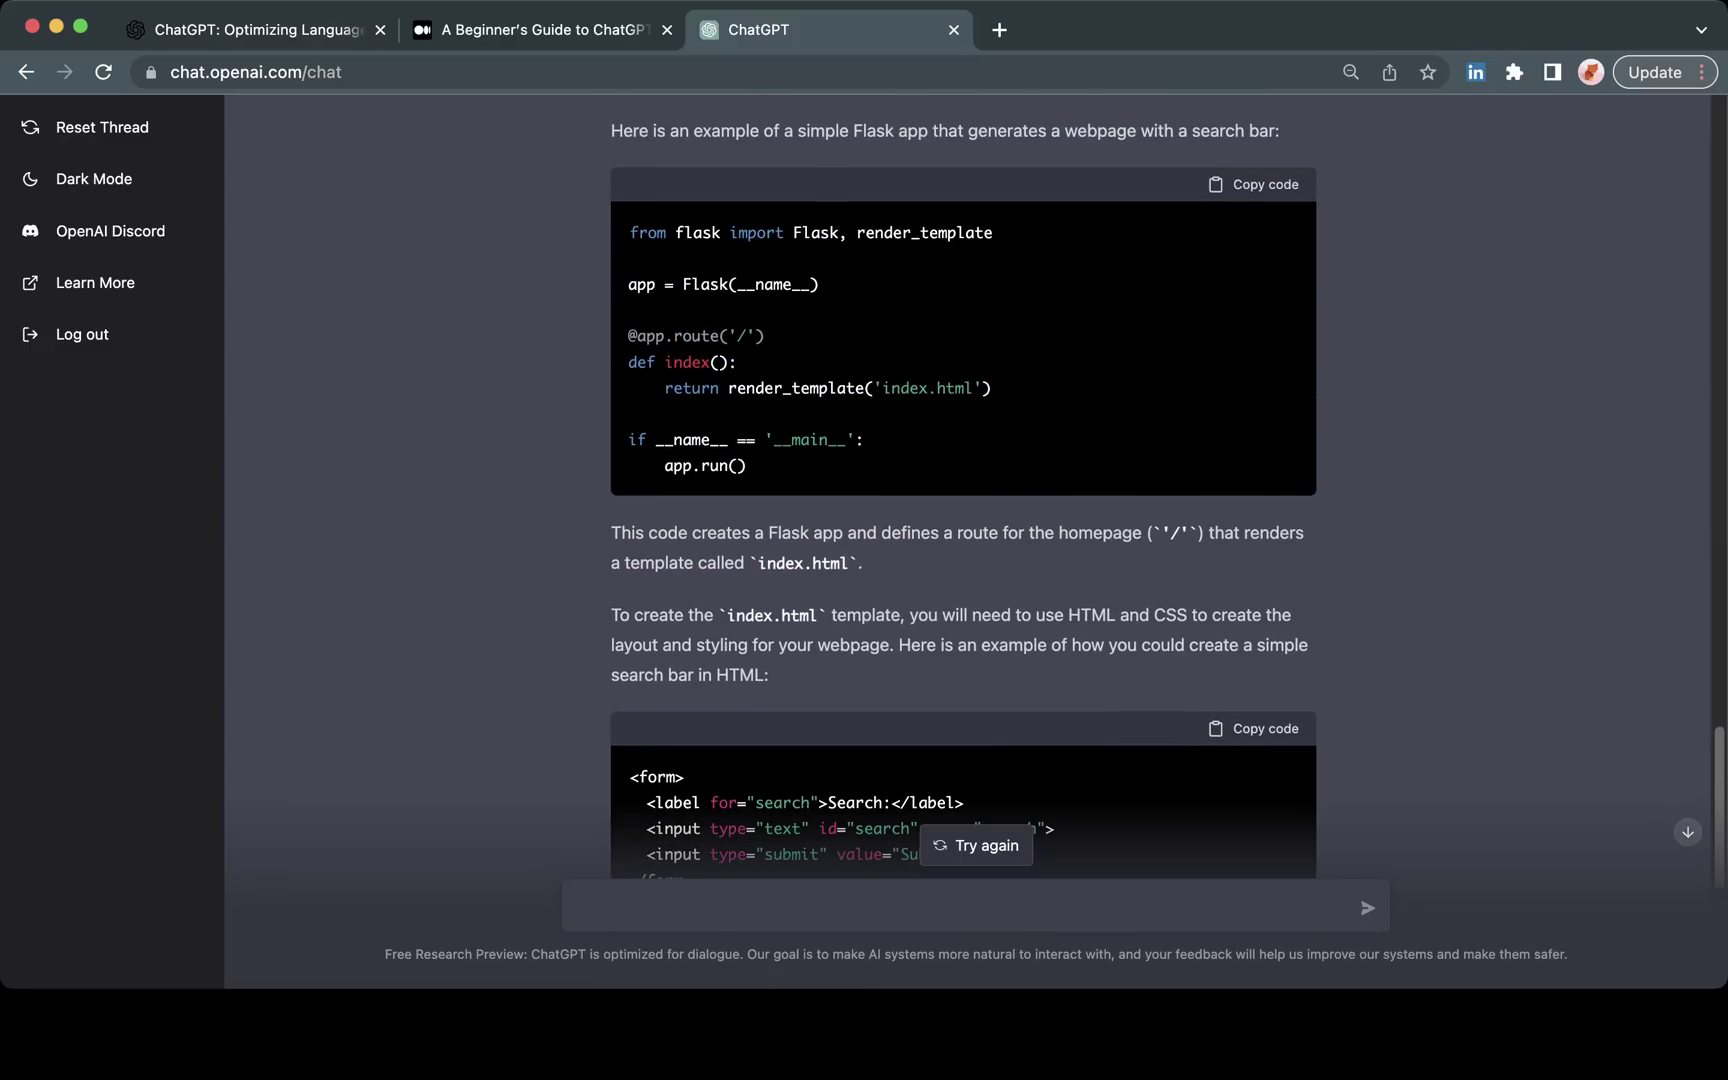
{"action": "scroll", "coordinate": [966, 490], "scroll_direction": "down", "scroll_amount": 5}
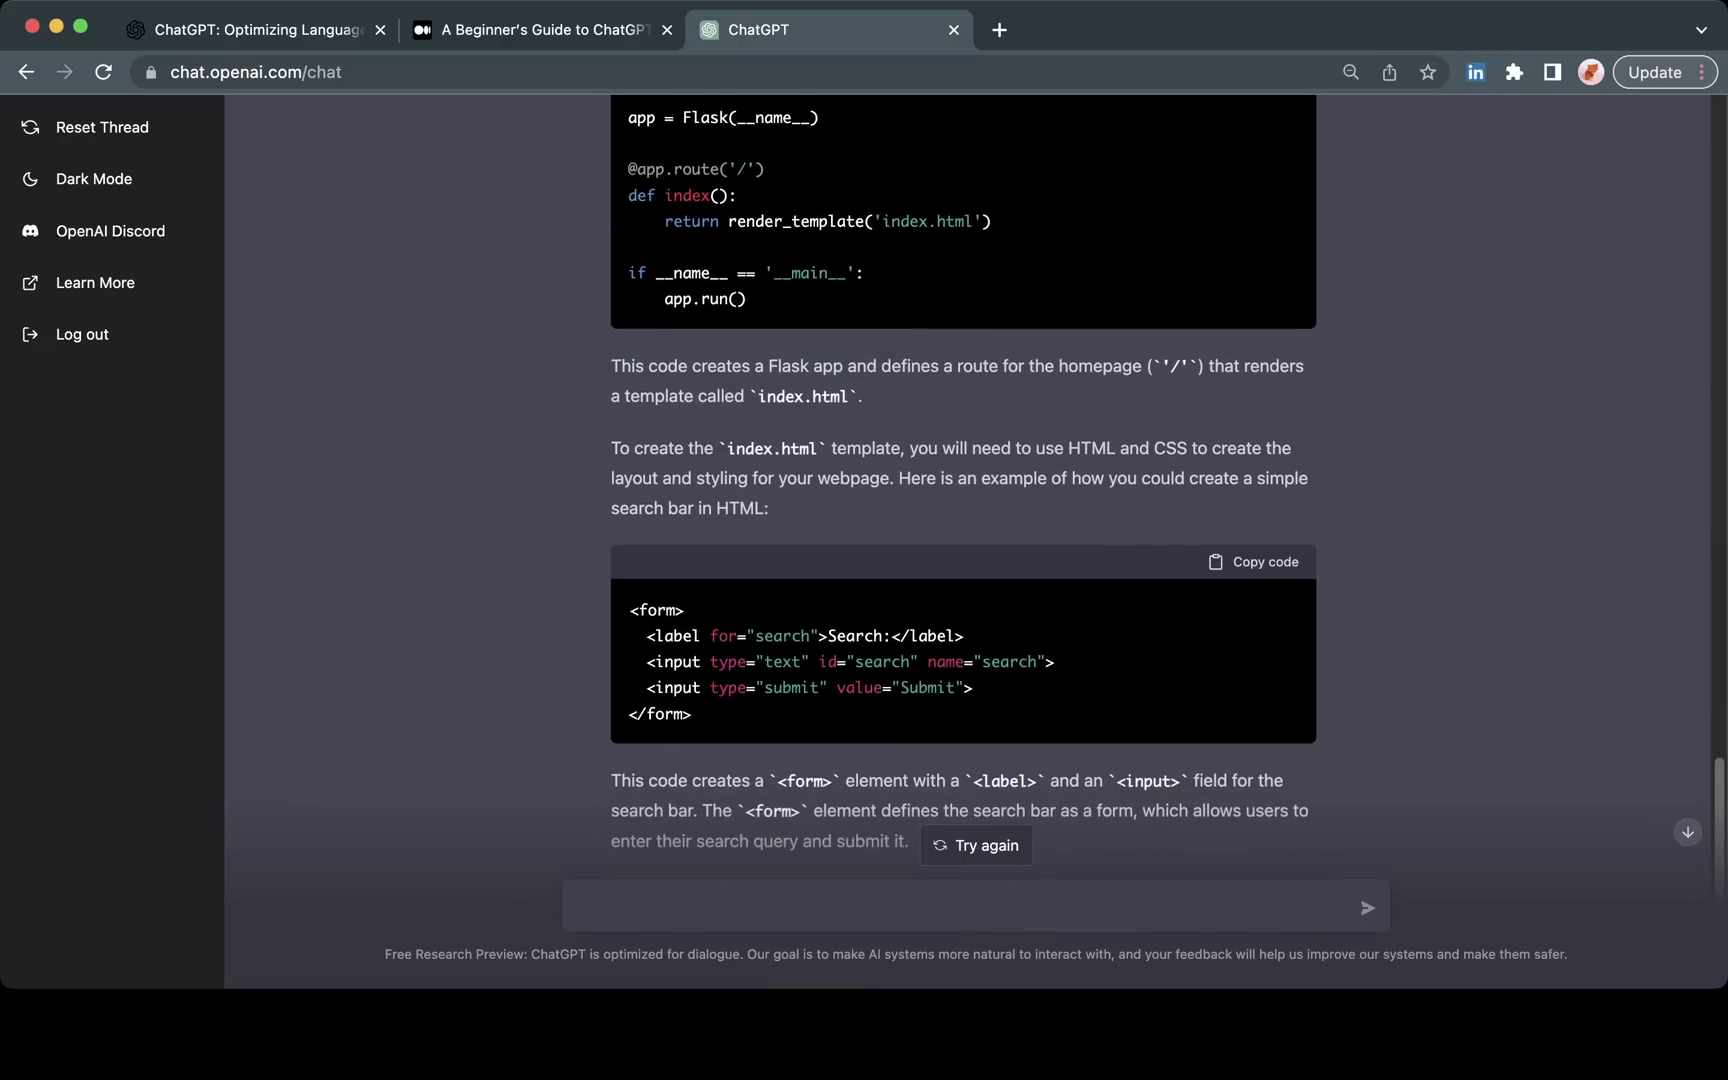
{"action": "scroll", "coordinate": [966, 490], "scroll_direction": "down", "scroll_amount": 1}
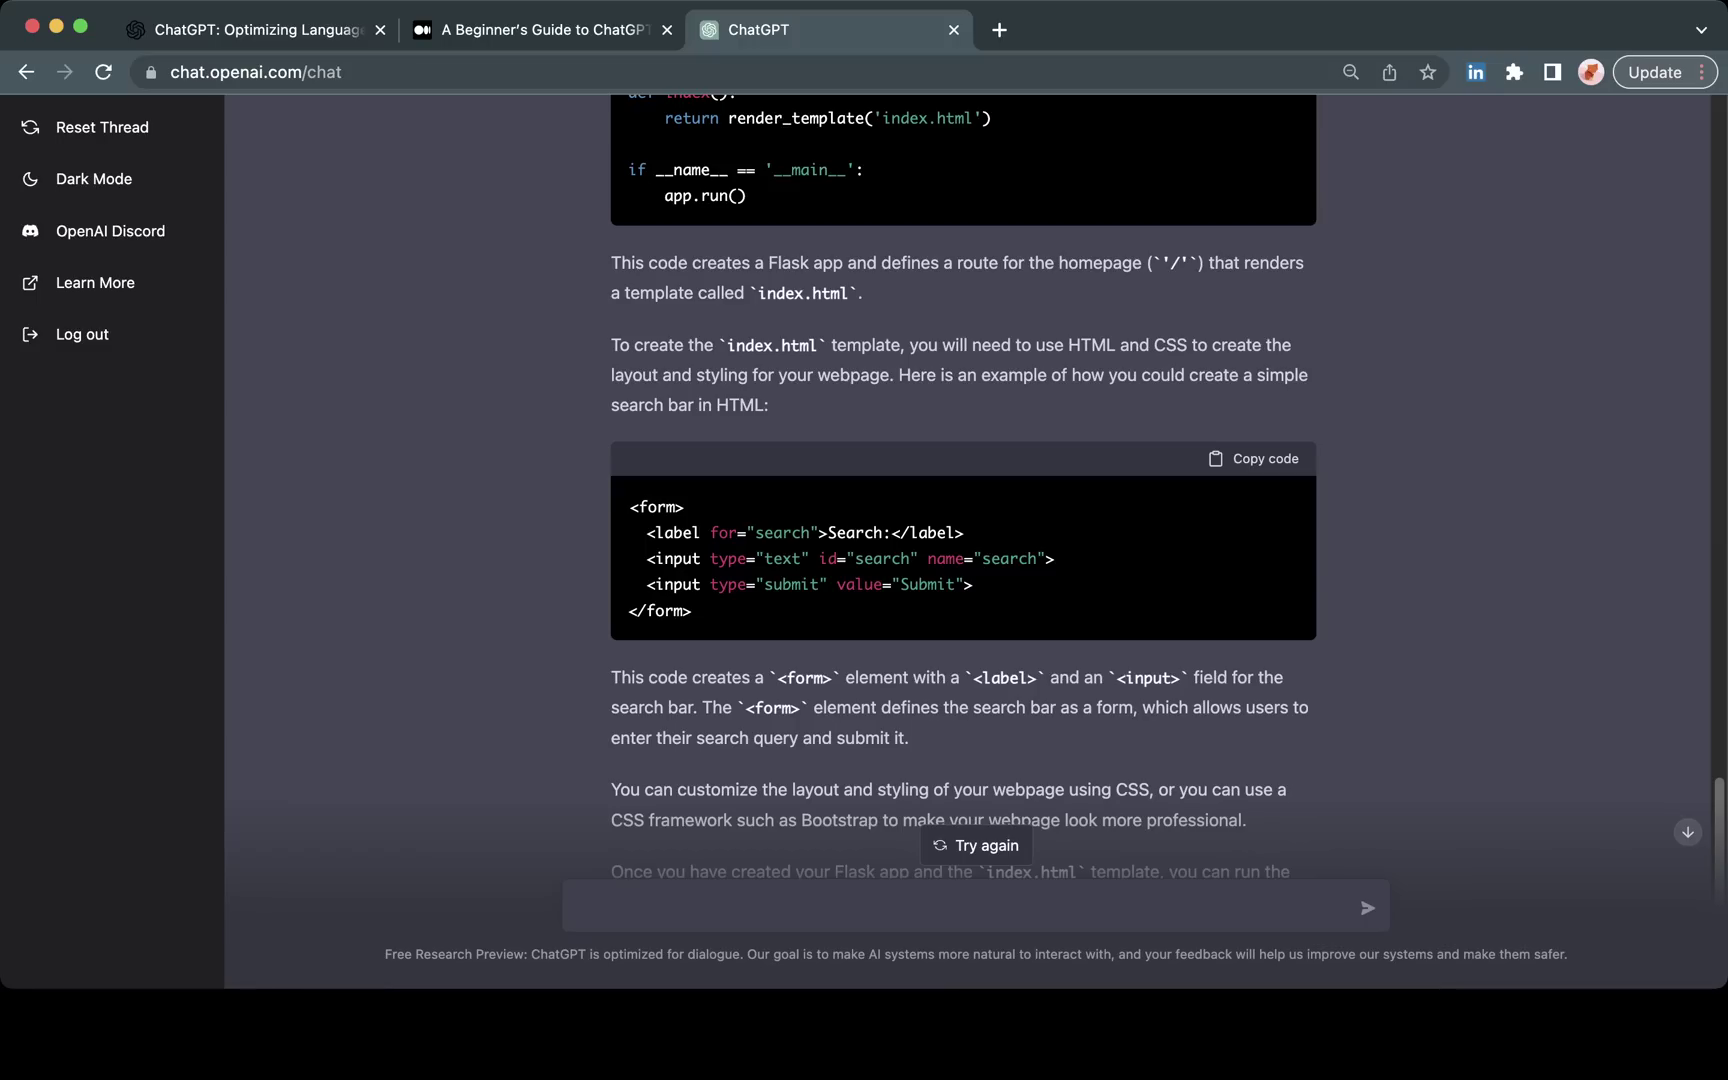
{"action": "scroll", "coordinate": [966, 490], "scroll_direction": "down", "scroll_amount": 3}
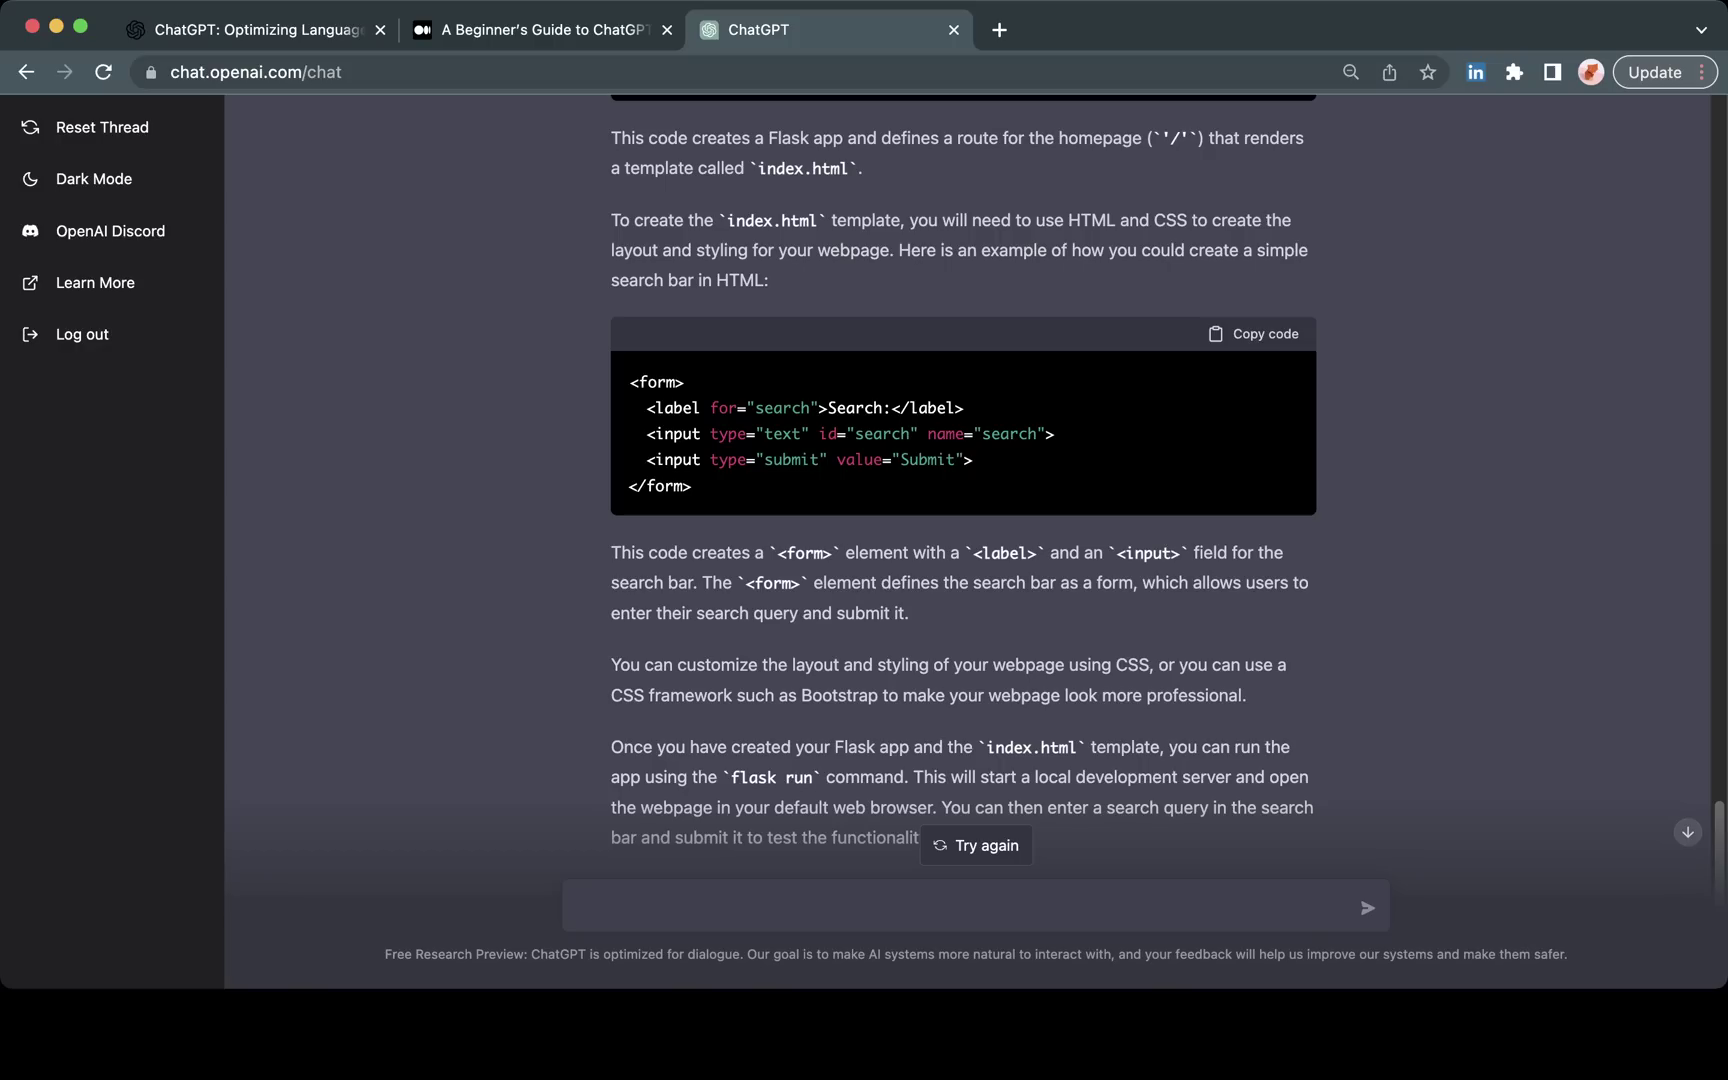
{"action": "scroll", "coordinate": [963, 470], "scroll_direction": "down", "scroll_amount": 1}
{"action": "scroll", "coordinate": [963, 470], "scroll_direction": "down", "scroll_amount": 2}
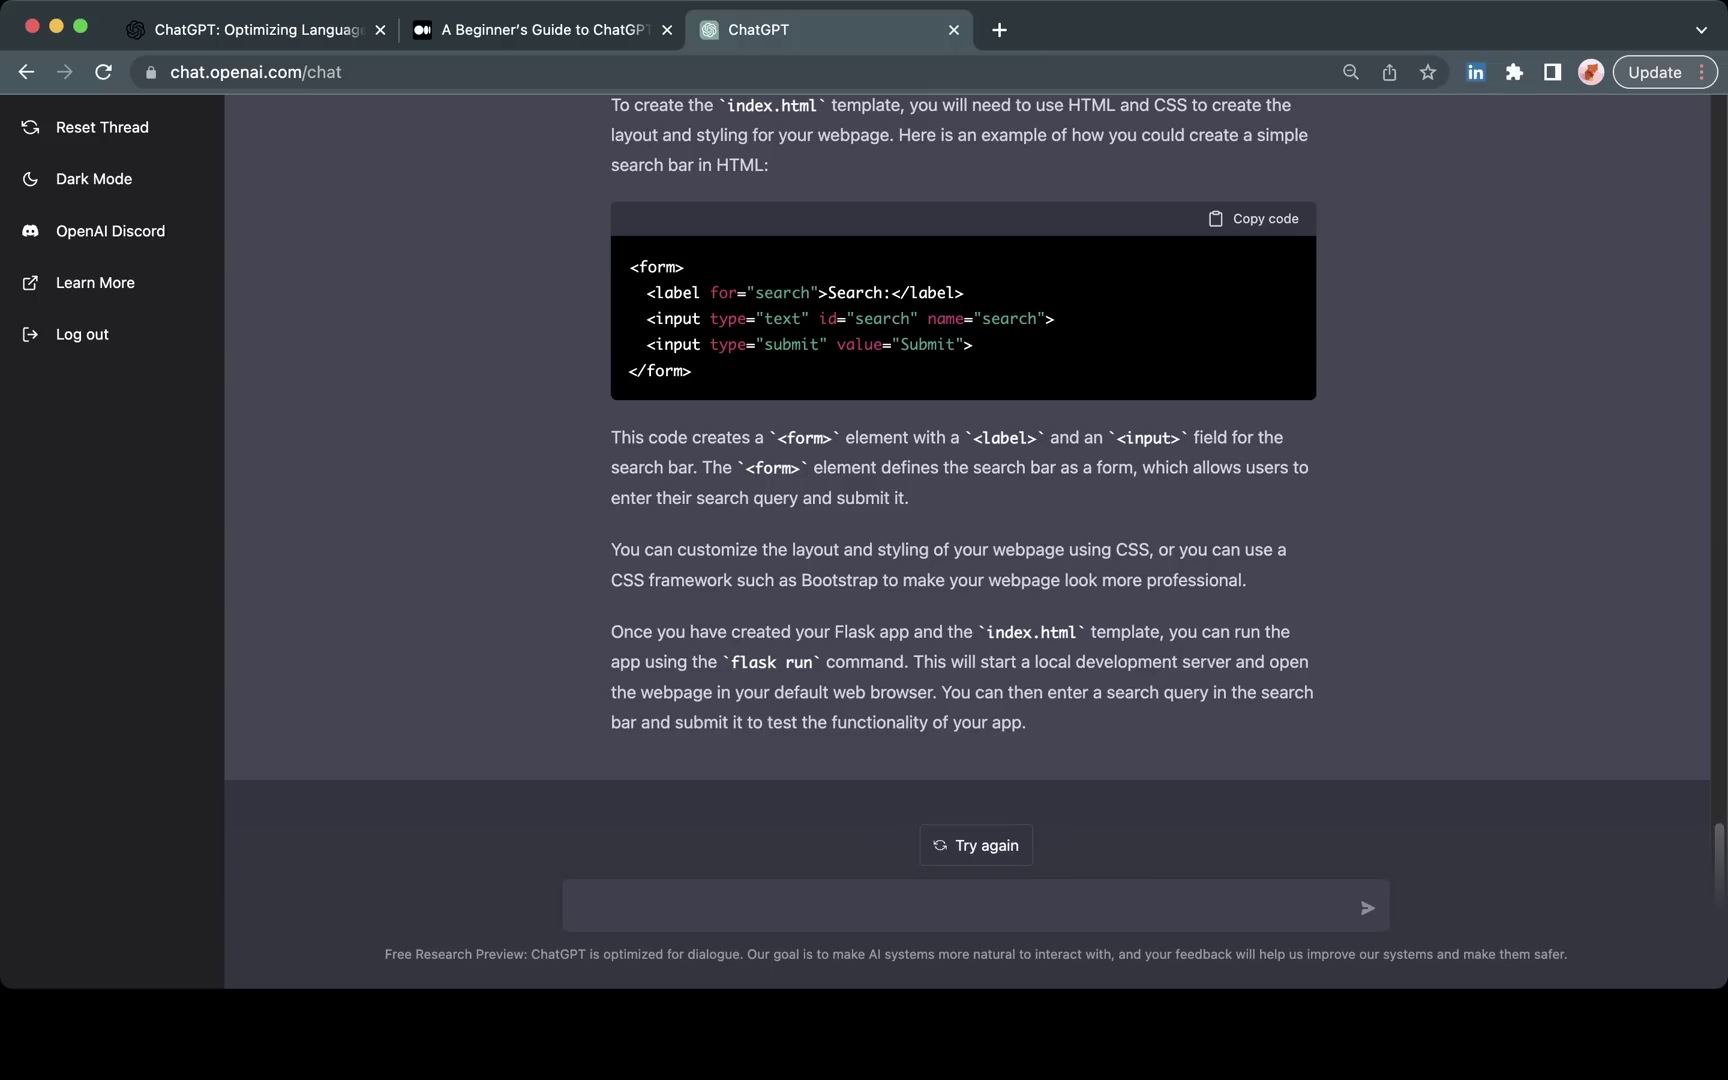
{"action": "left_click_drag", "start_coordinate": [692, 372], "coordinate": [630, 262]}
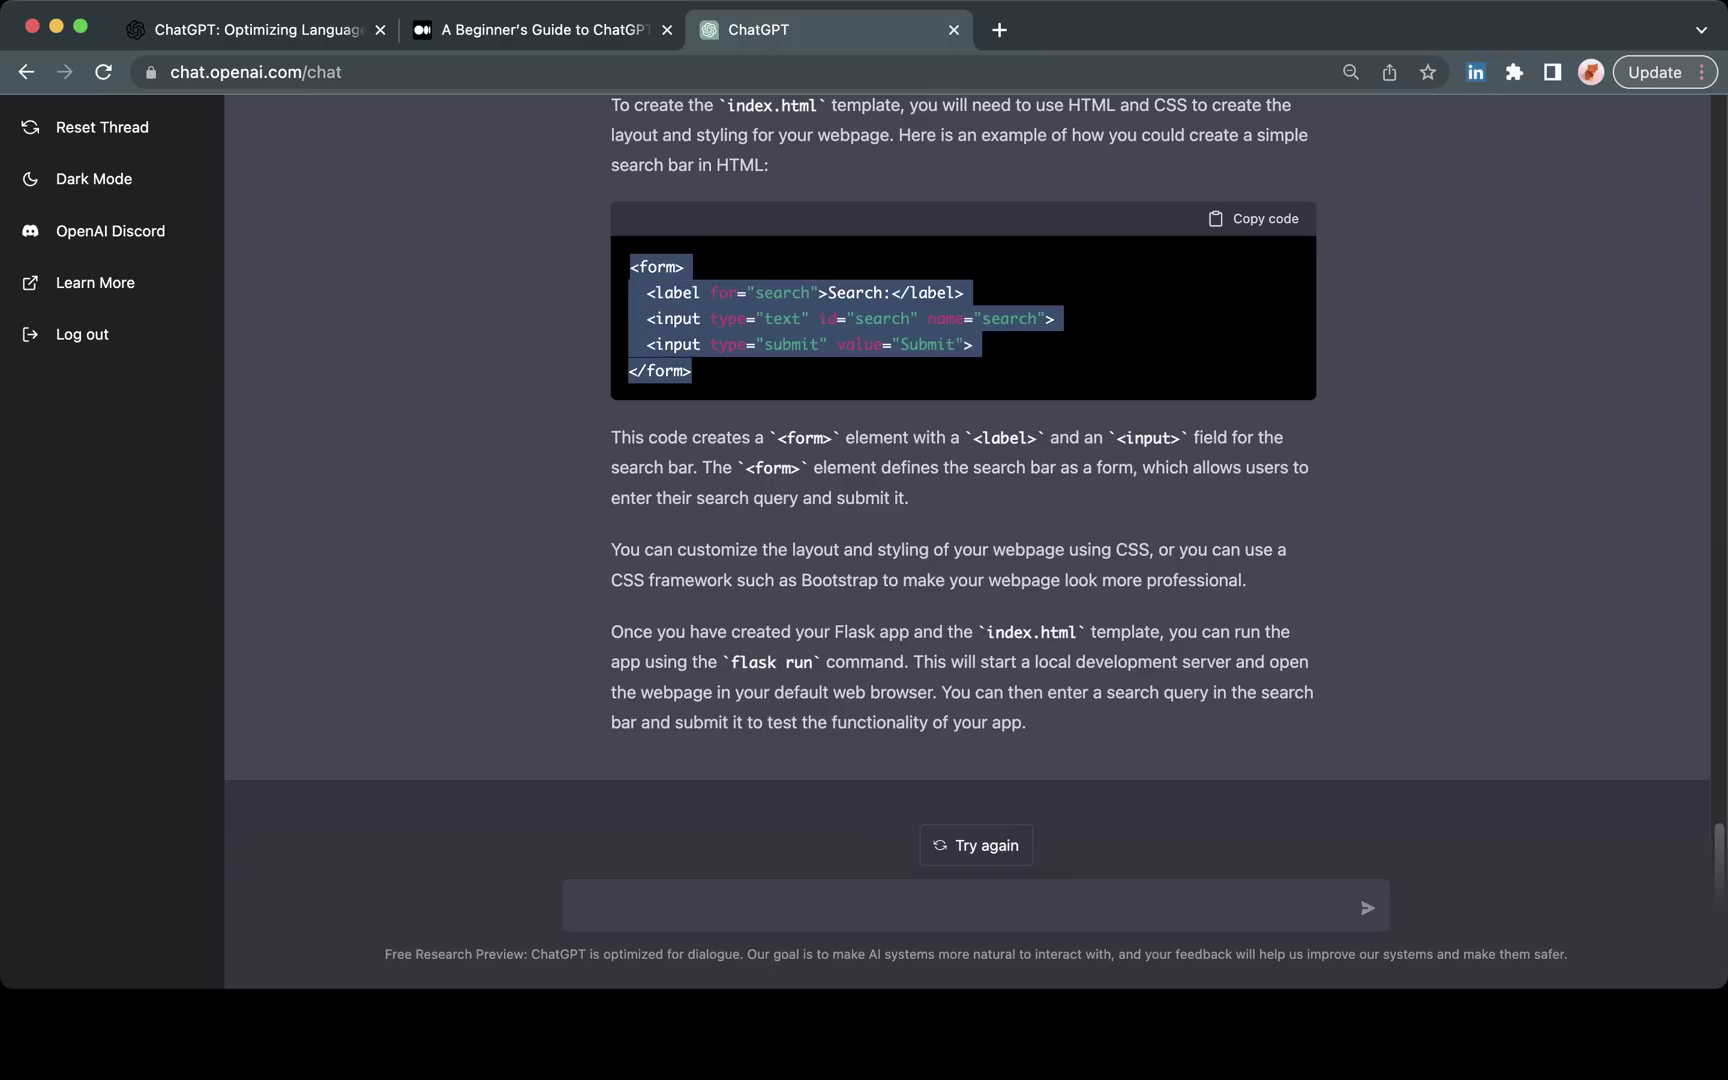
{"action": "left_click", "coordinate": [580, 905]}
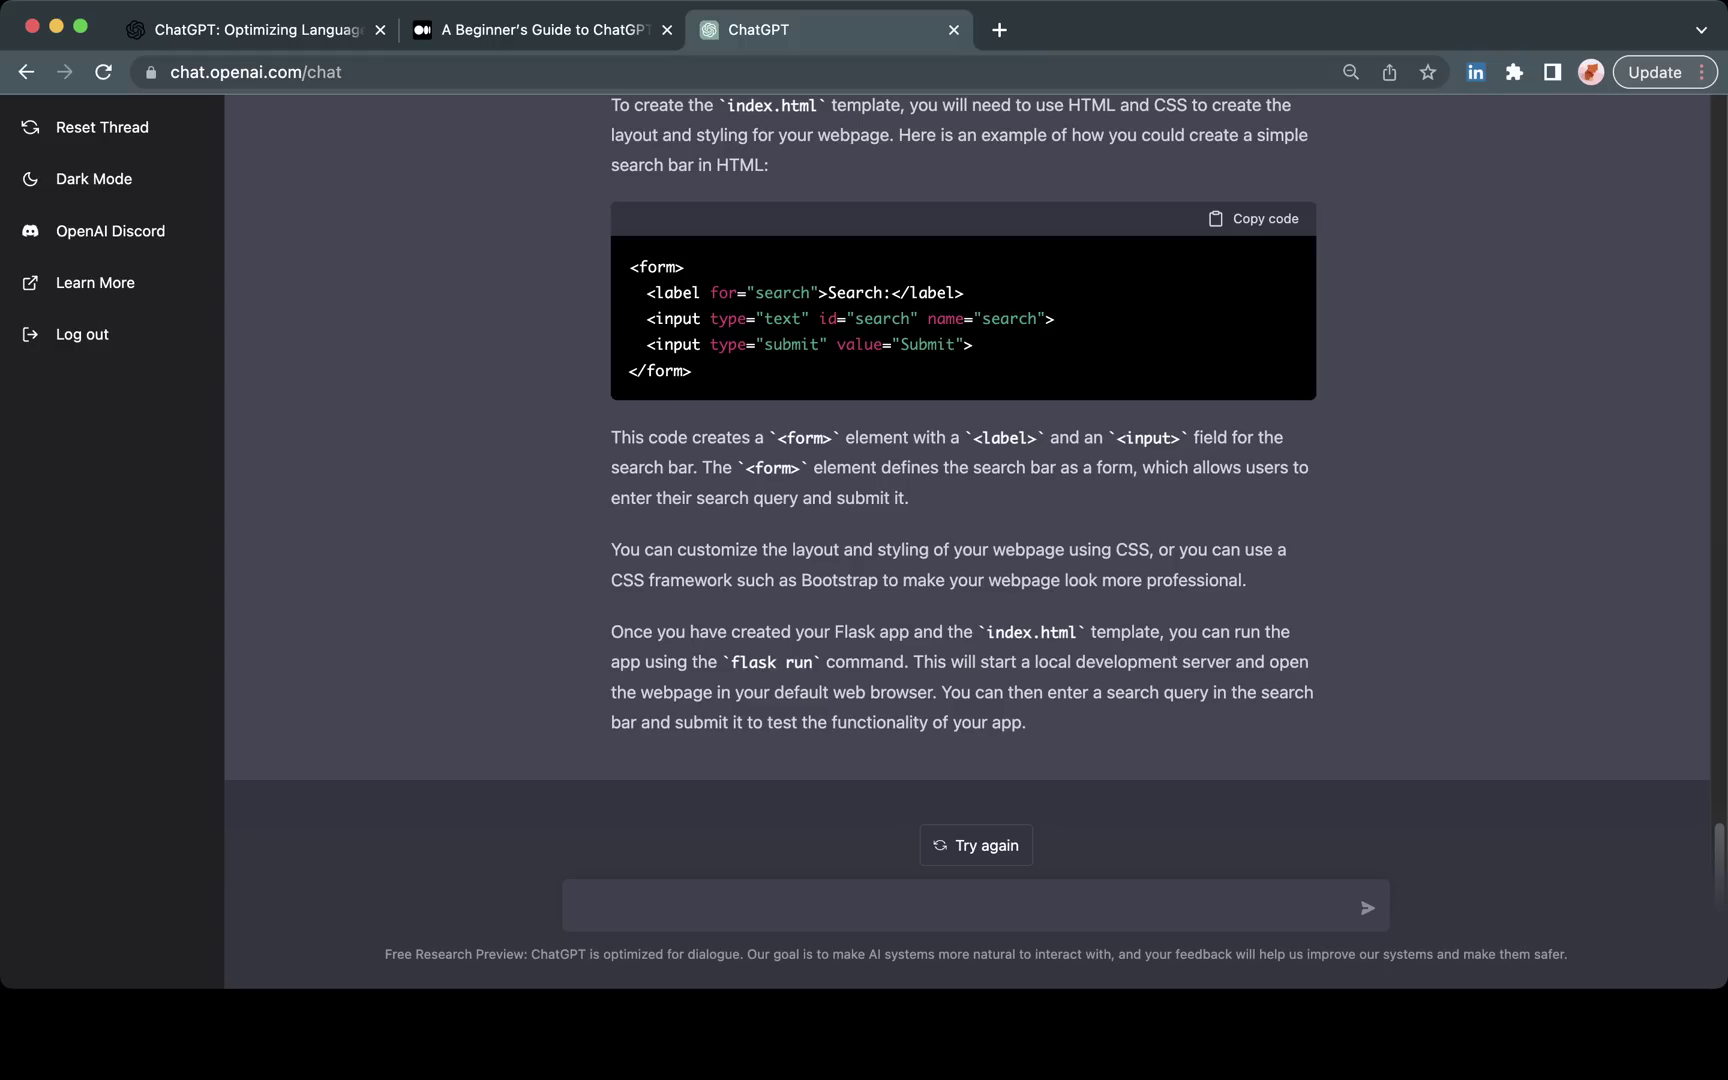
Step: Ask ChatGPT to generate a software business idea in the healthcare space
{"action": "type", "text": "genera"}
{"action": "key", "text": "BackSpace"}
{"action": "key", "text": "BackSpace"}
{"action": "type", "text": "ate a business idea "}
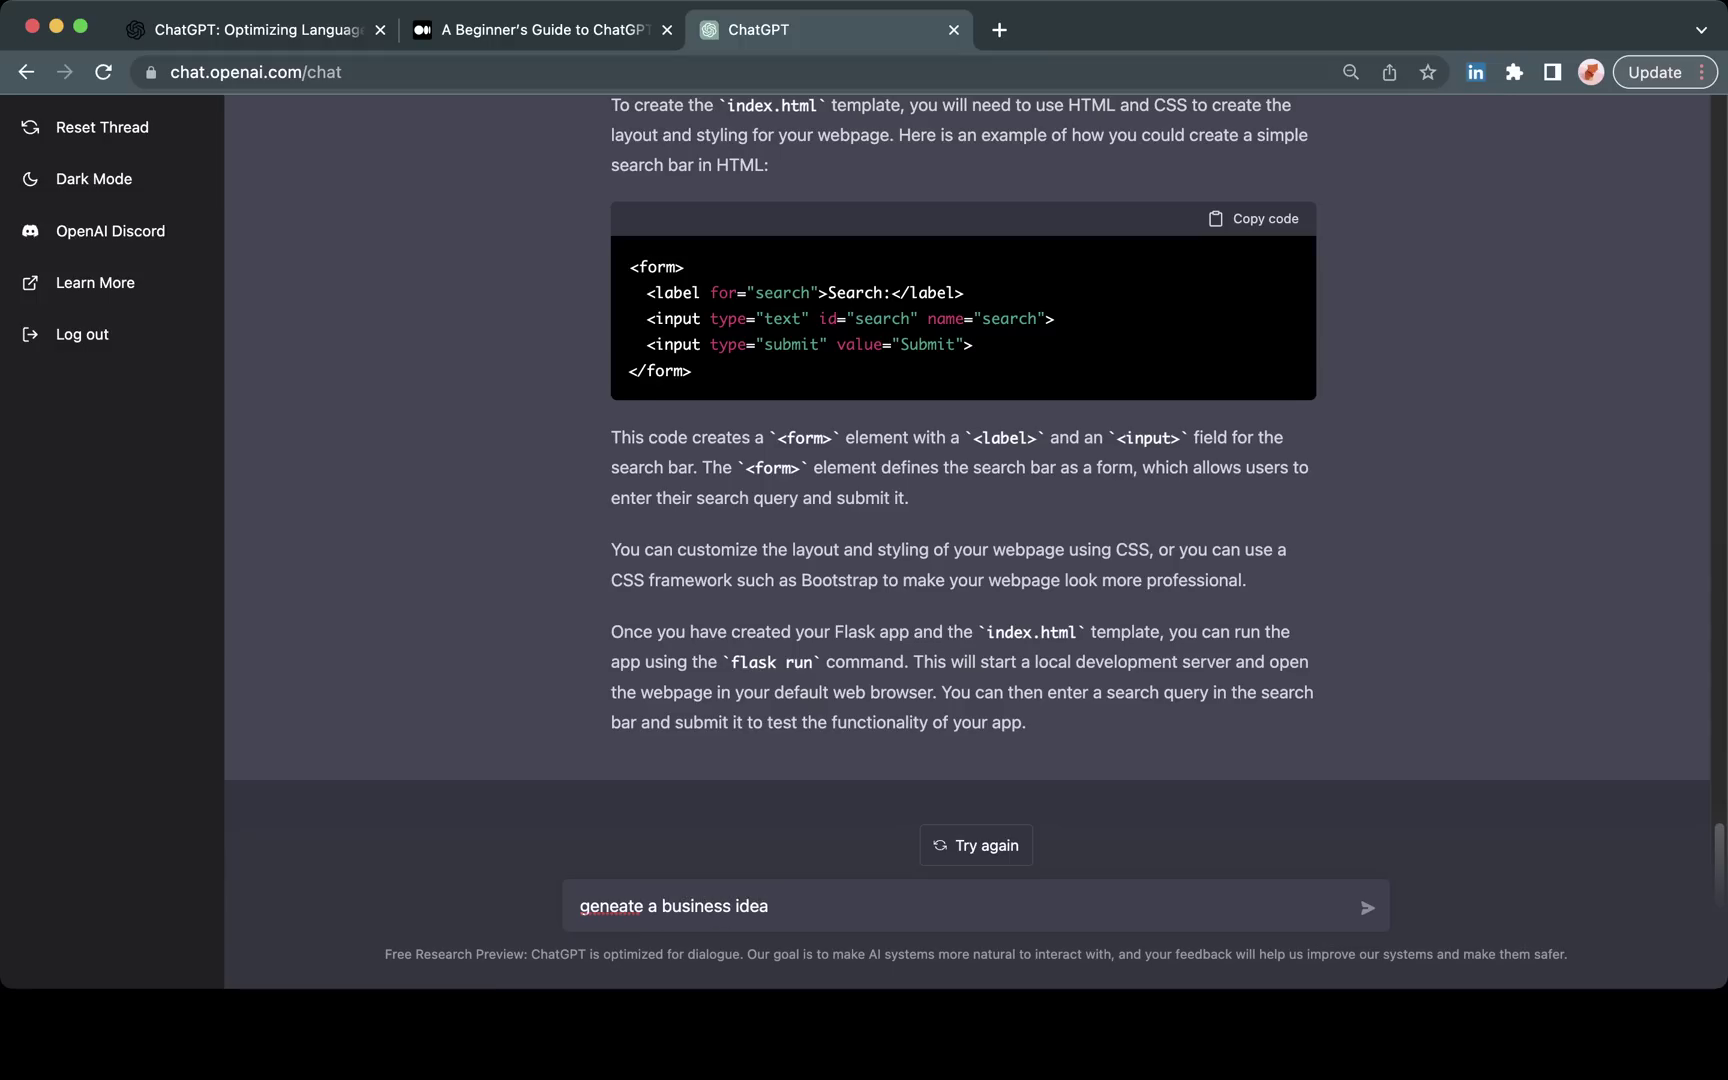
{"action": "type", "text": "r"}
{"action": "type", "text": "sof"}
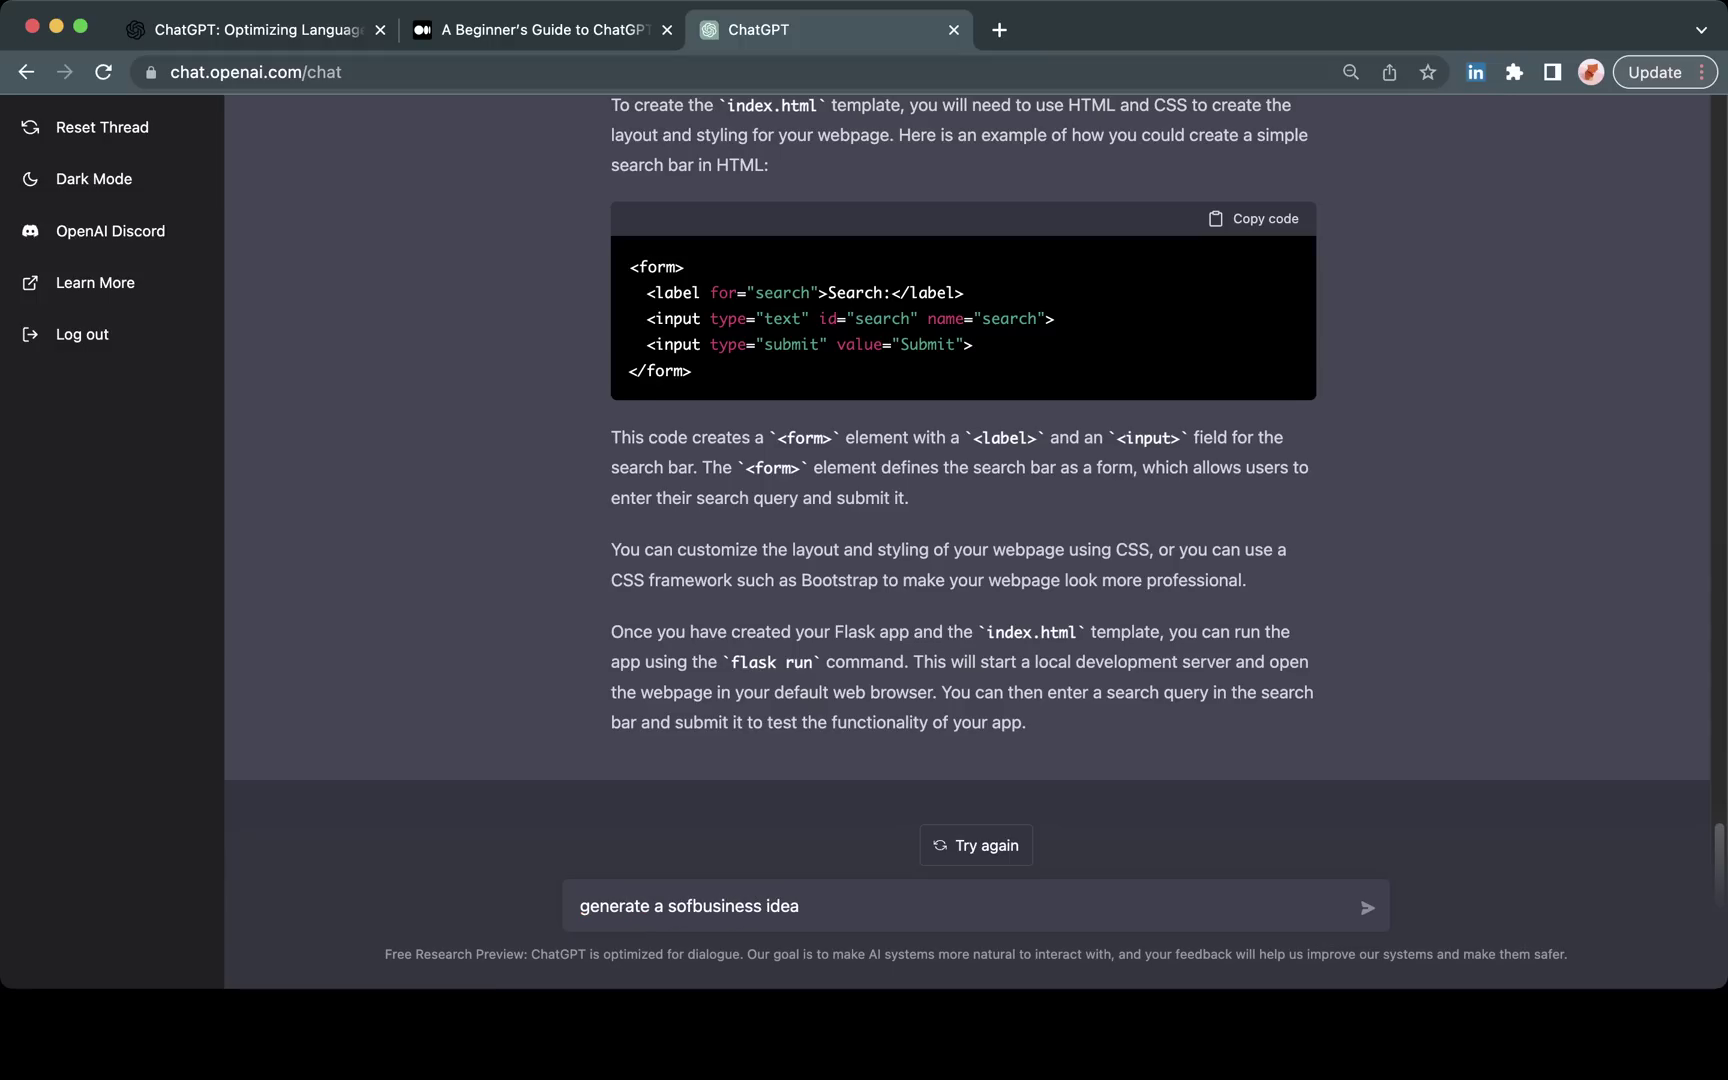
{"action": "type", "text": "tware "}
{"action": "type", "text": " in the "}
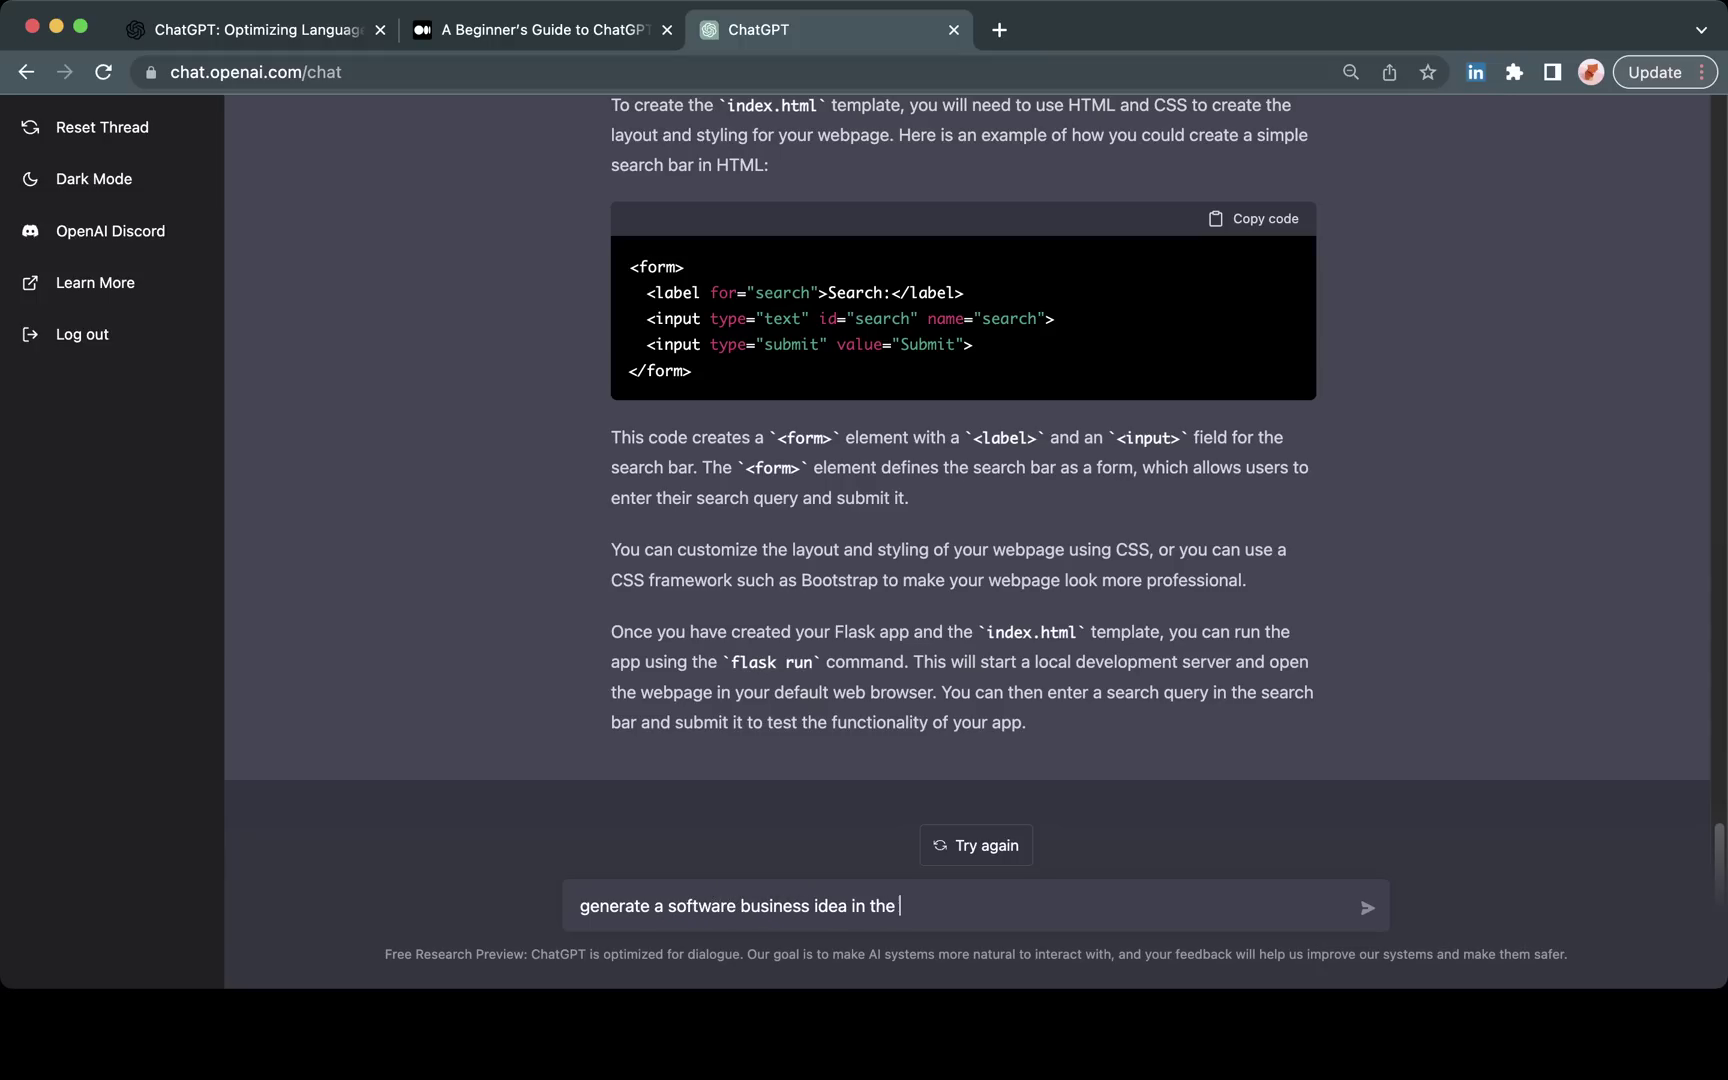
{"action": "type", "text": "healthcare space"}
{"action": "key", "text": "Return"}
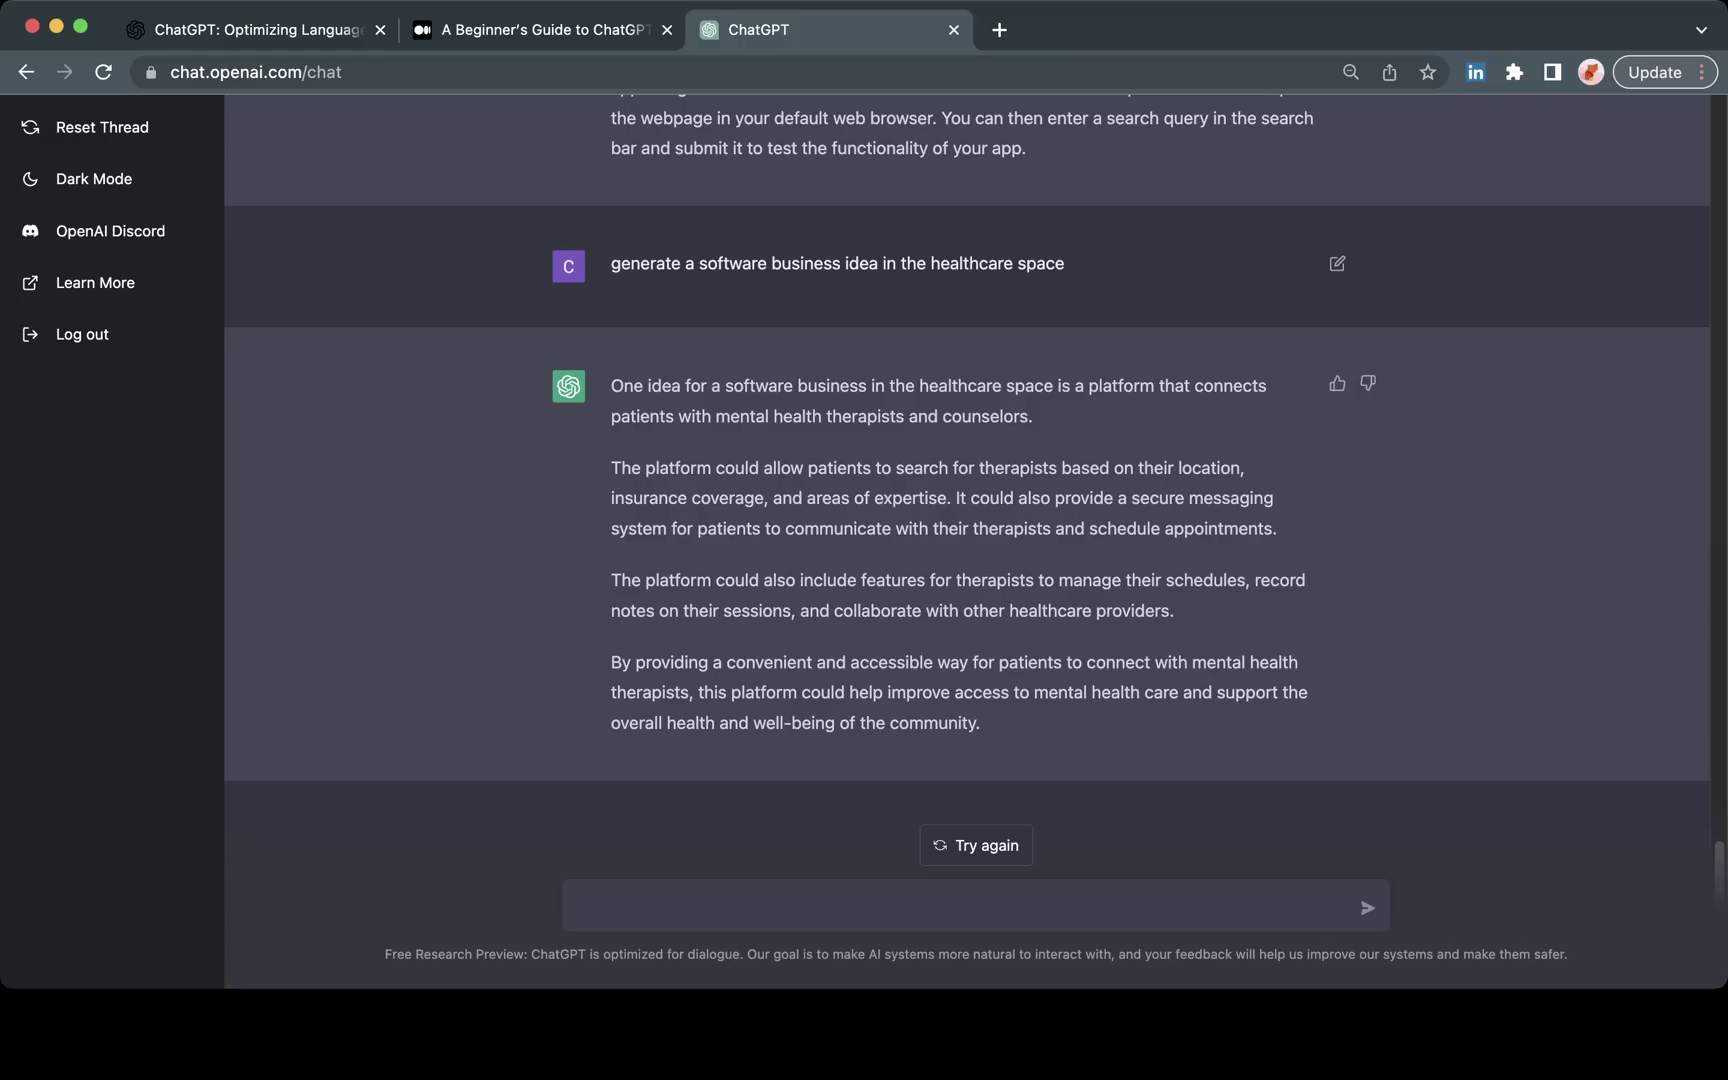
Step: Send 'please create a business plan for this idea, with focus on product features'
{"action": "type", "text": "please create a business plan"}
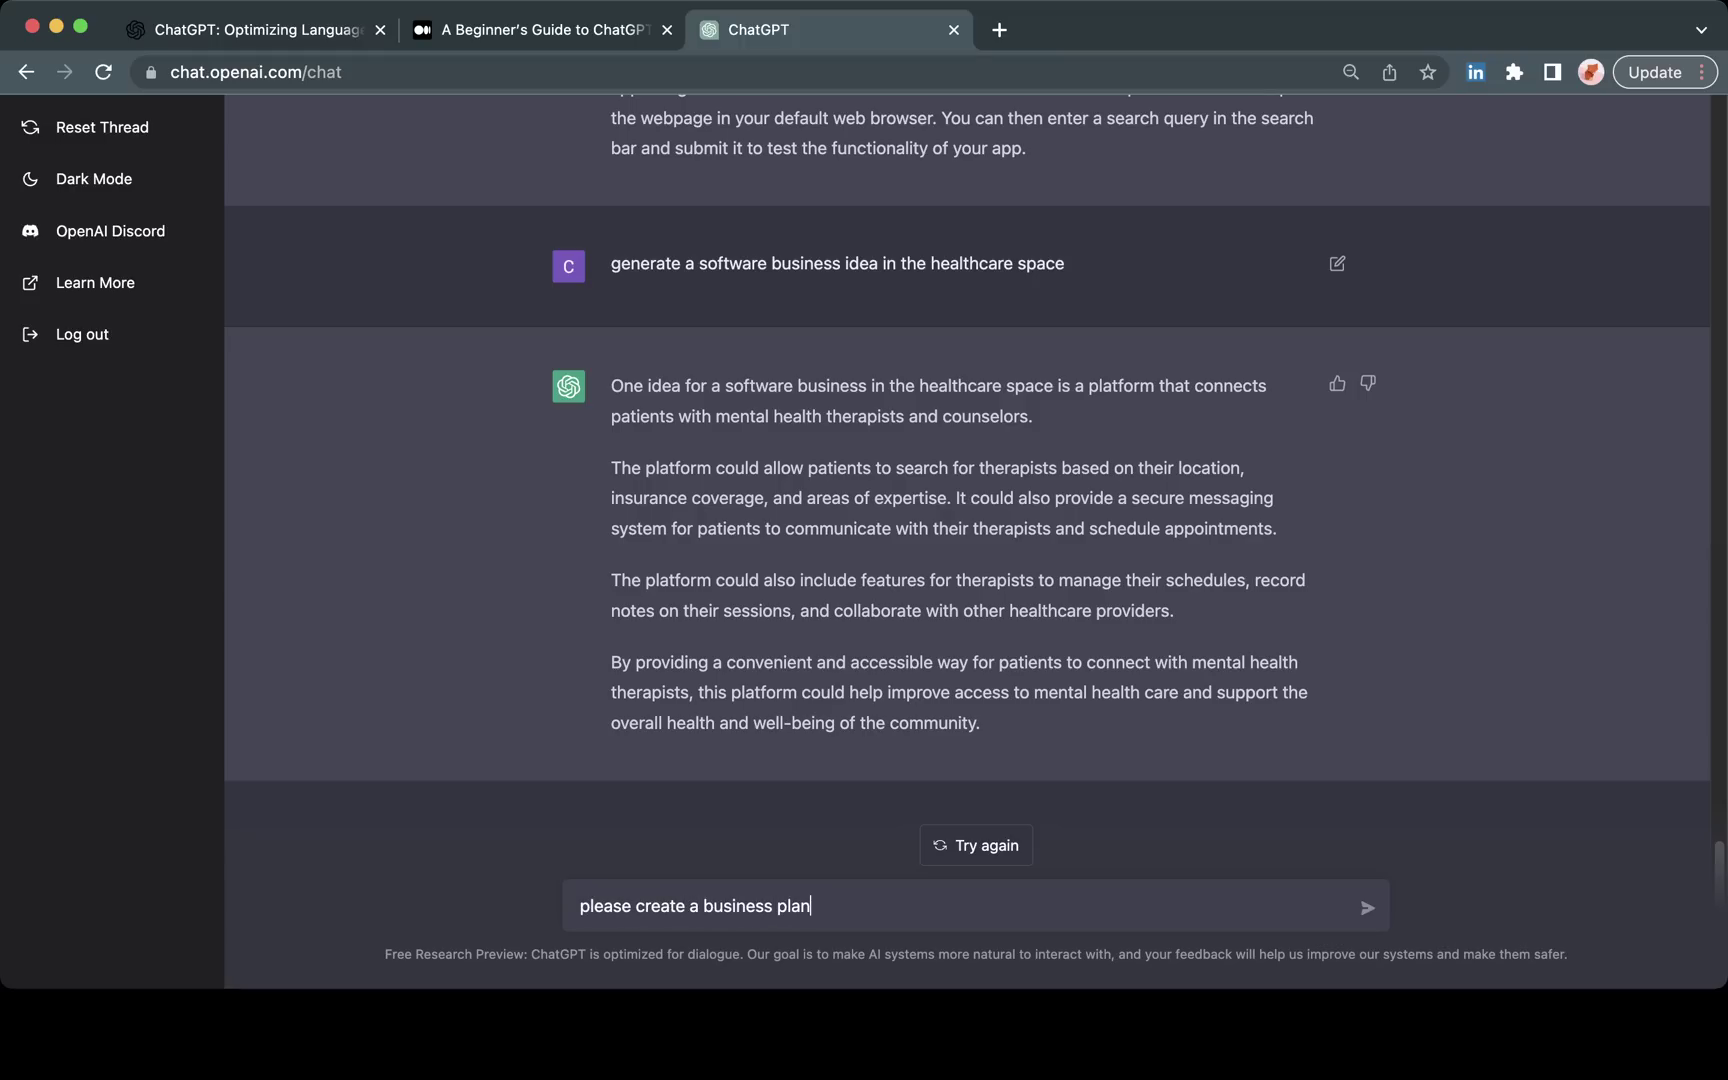
{"action": "type", "text": " for this idea, with focu"}
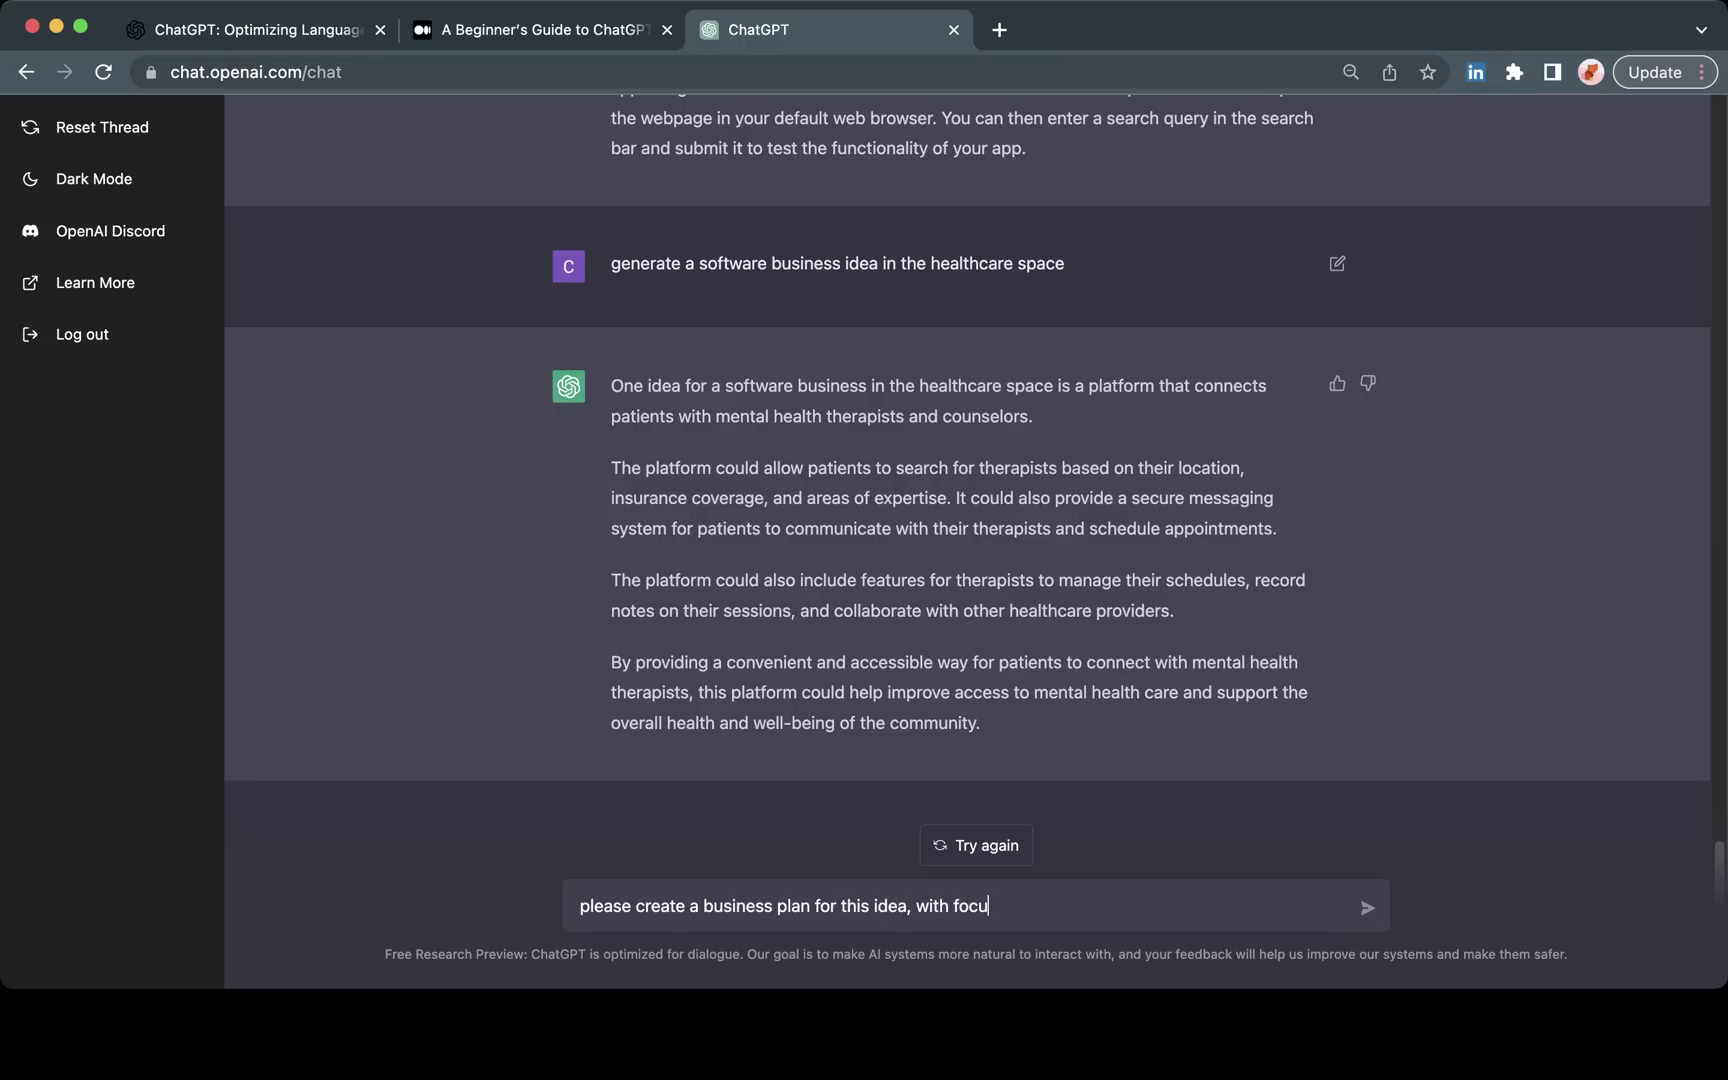
{"action": "type", "text": "on product features"}
{"action": "key", "text": "Return"}
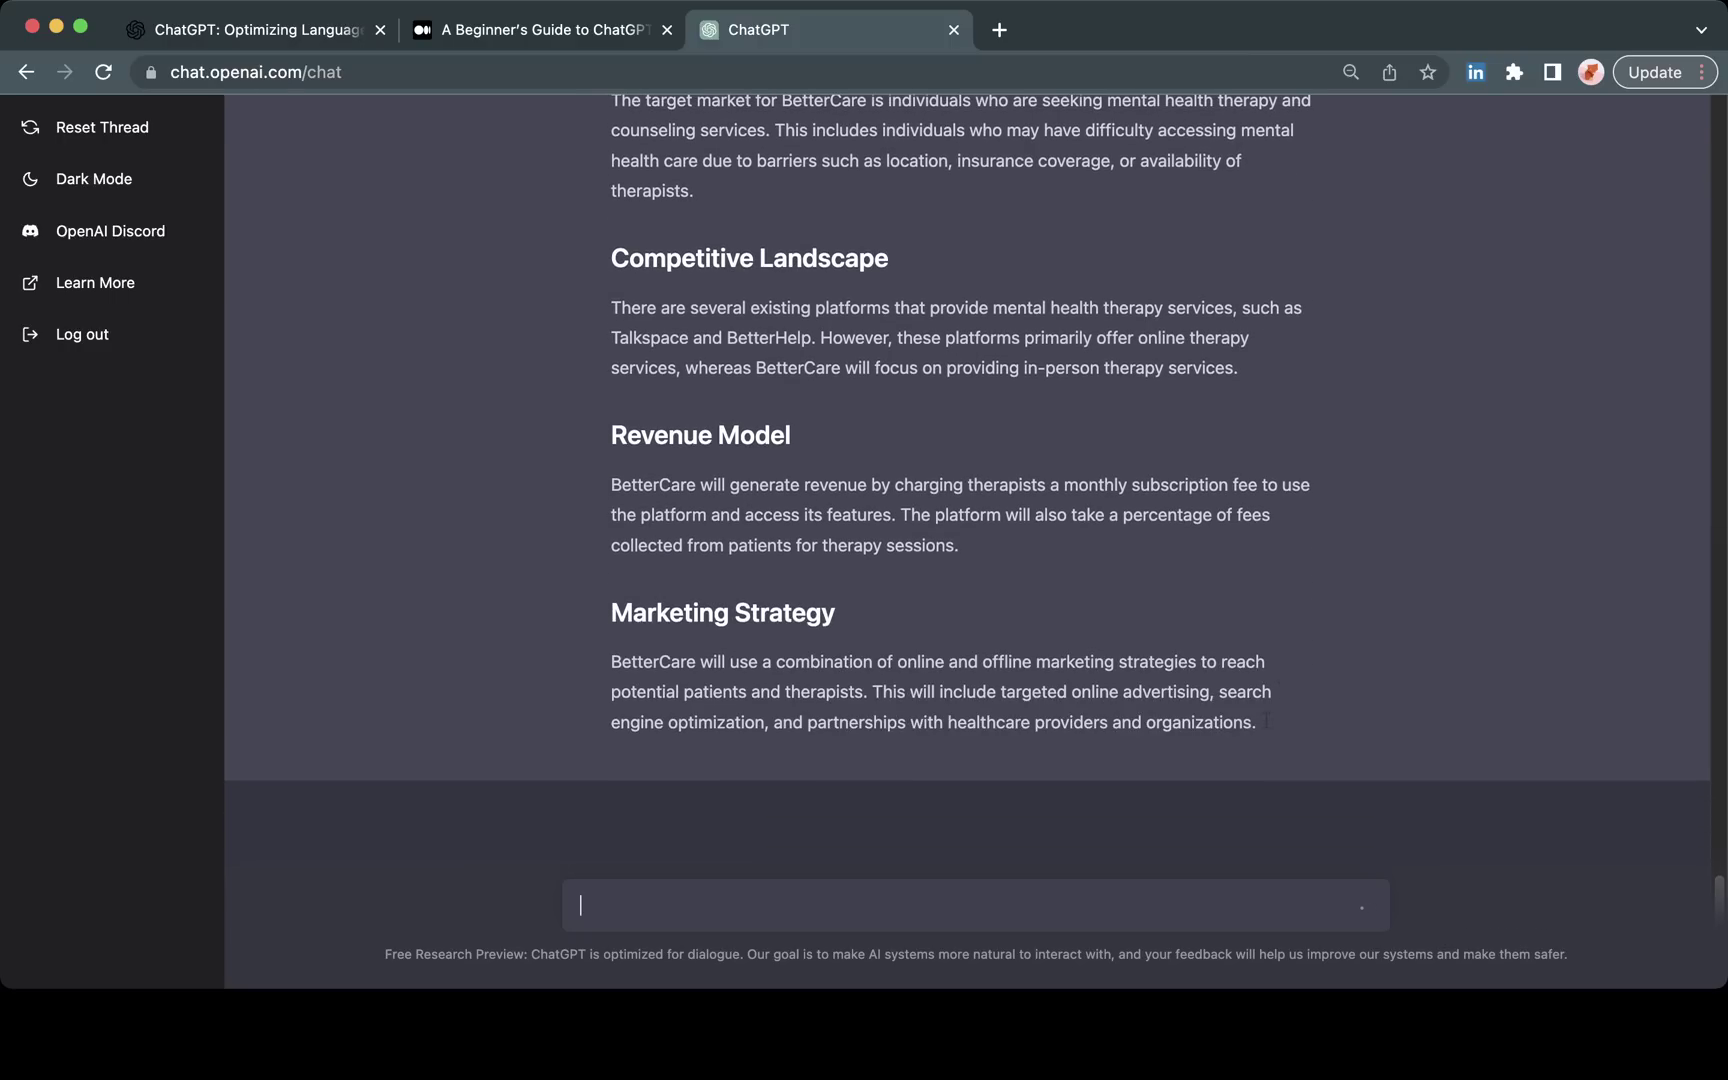
Step: Scroll the Medium guide to its advice on refining responses with follow-up questions and context
{"action": "key", "text": "ctrl+shift+Tab"}
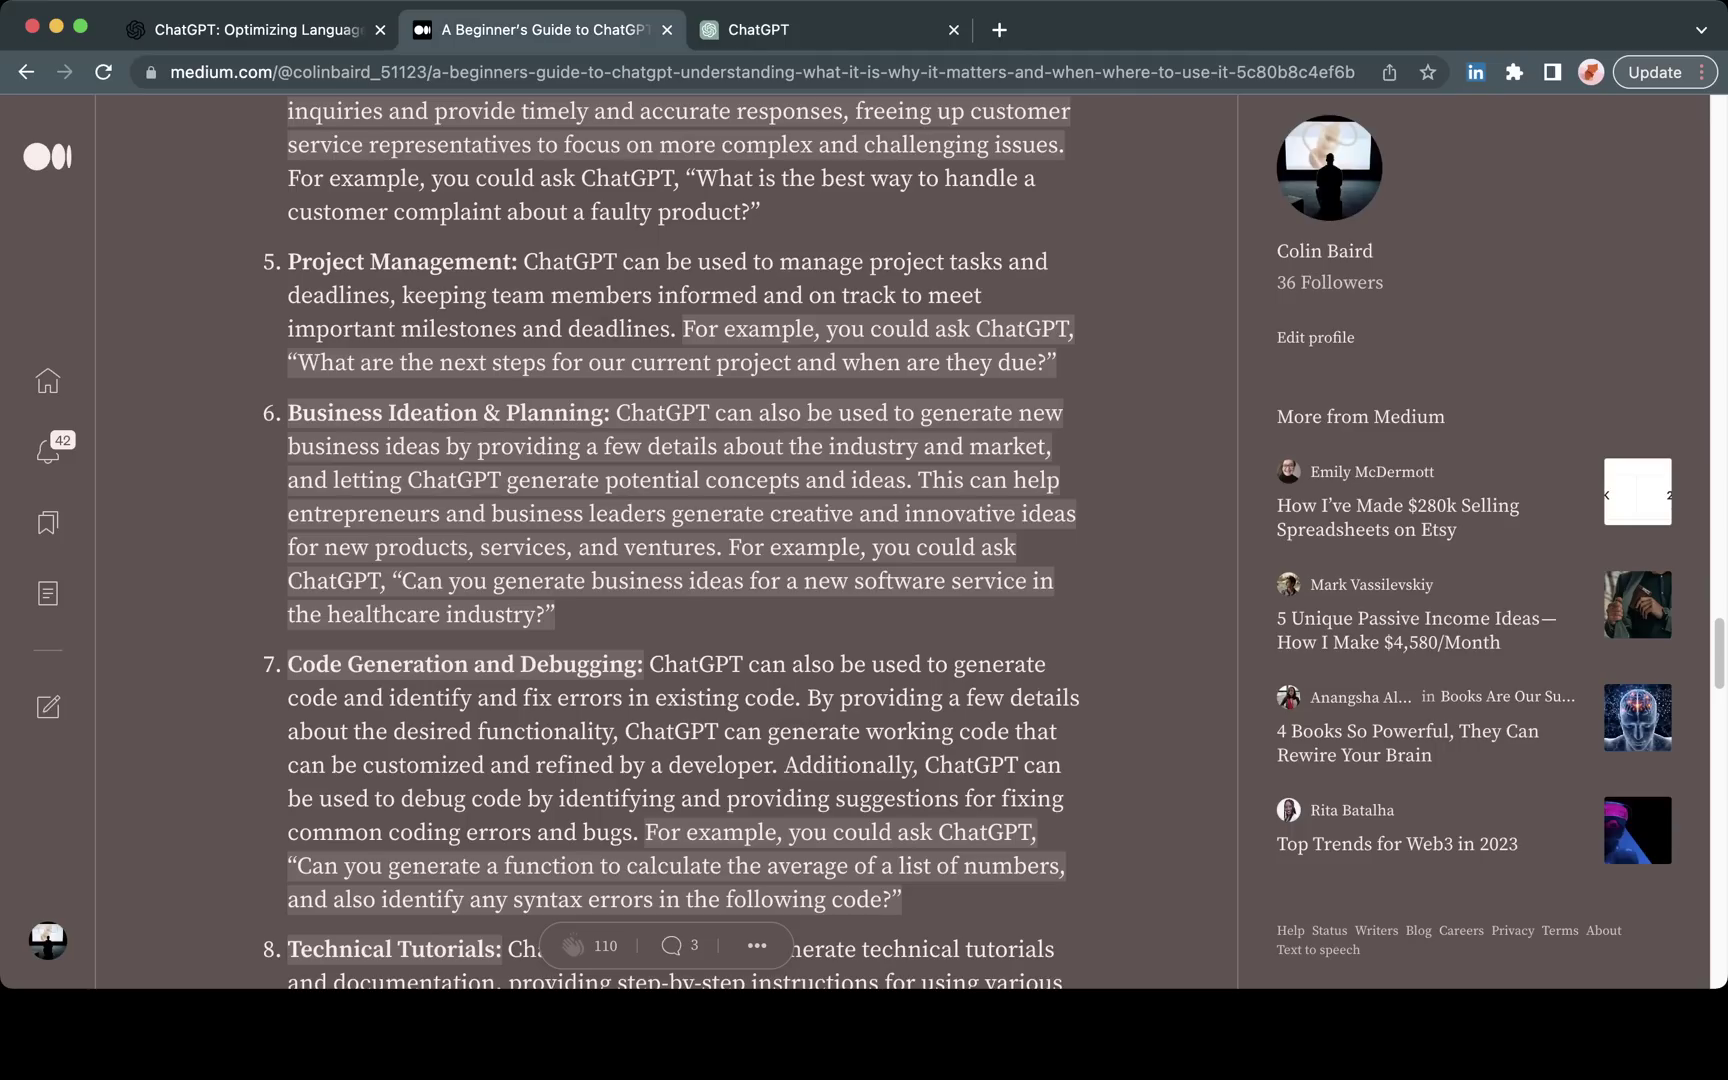
{"action": "scroll", "coordinate": [660, 540], "scroll_direction": "up", "scroll_amount": 10}
{"action": "scroll", "coordinate": [660, 540], "scroll_direction": "up", "scroll_amount": 15}
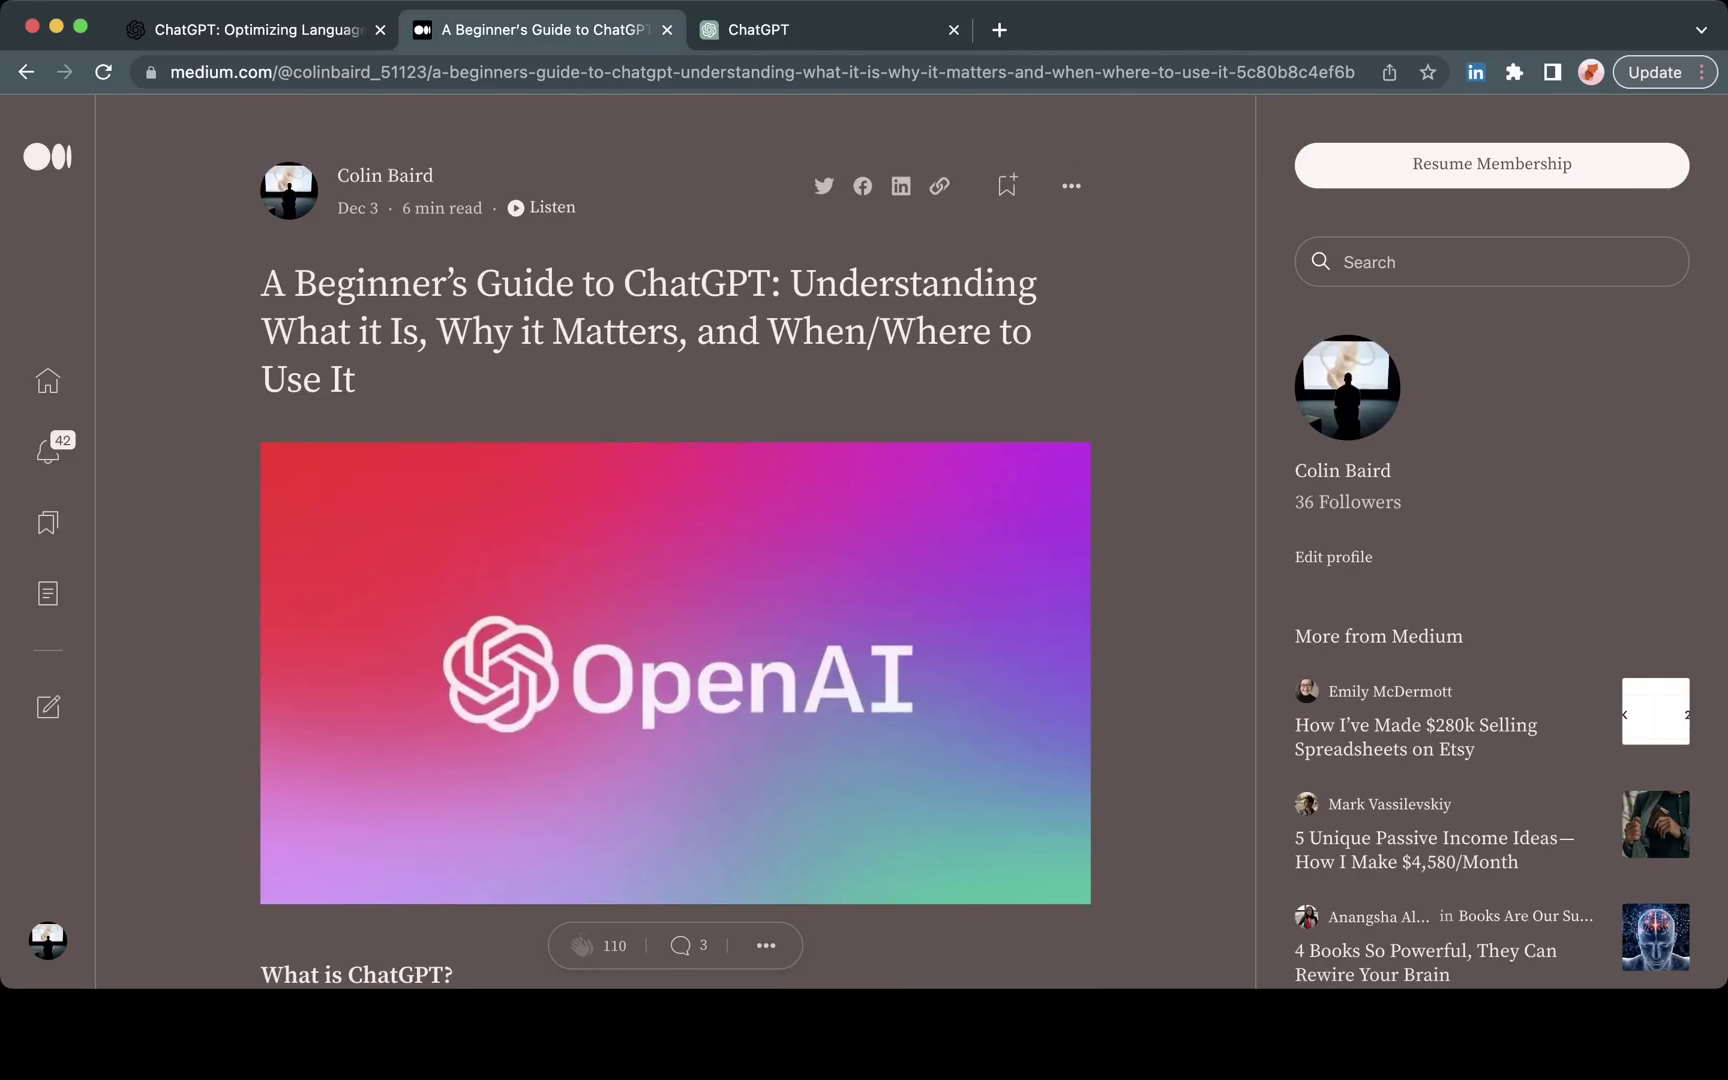
{"action": "scroll", "coordinate": [675, 540], "scroll_direction": "down", "scroll_amount": 5}
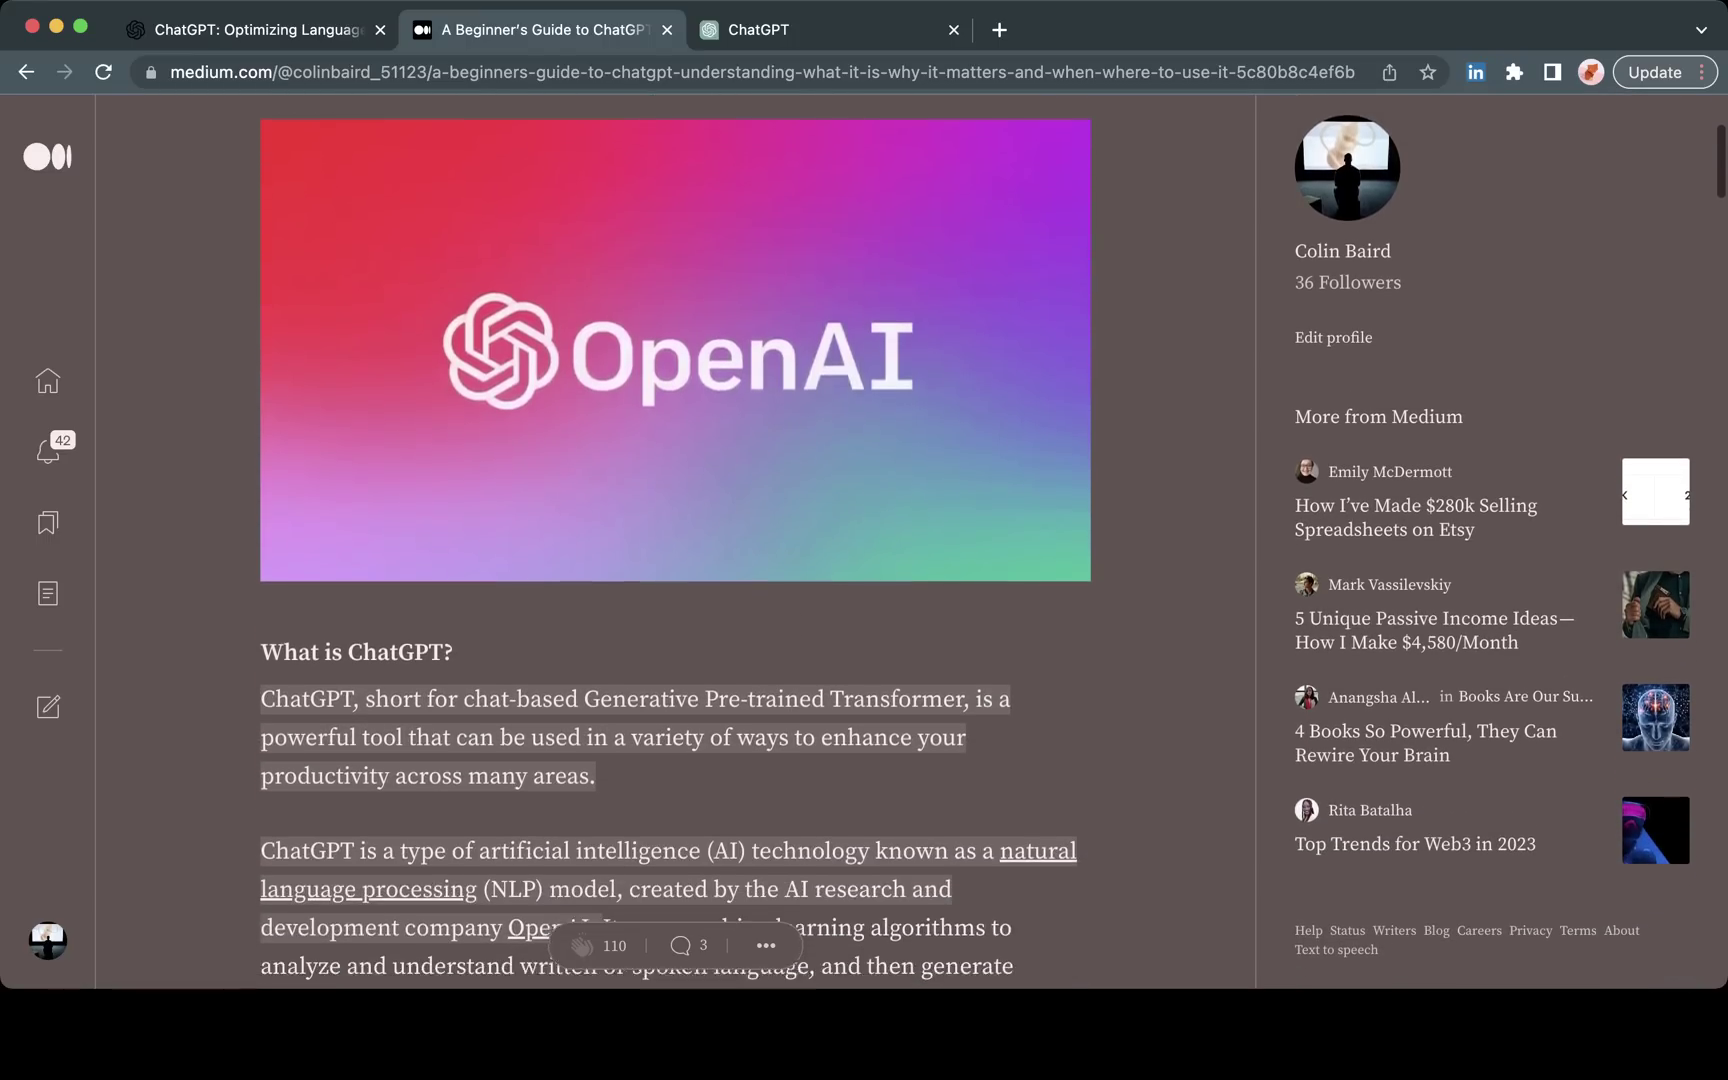
{"action": "scroll", "coordinate": [675, 540], "scroll_direction": "down", "scroll_amount": 3}
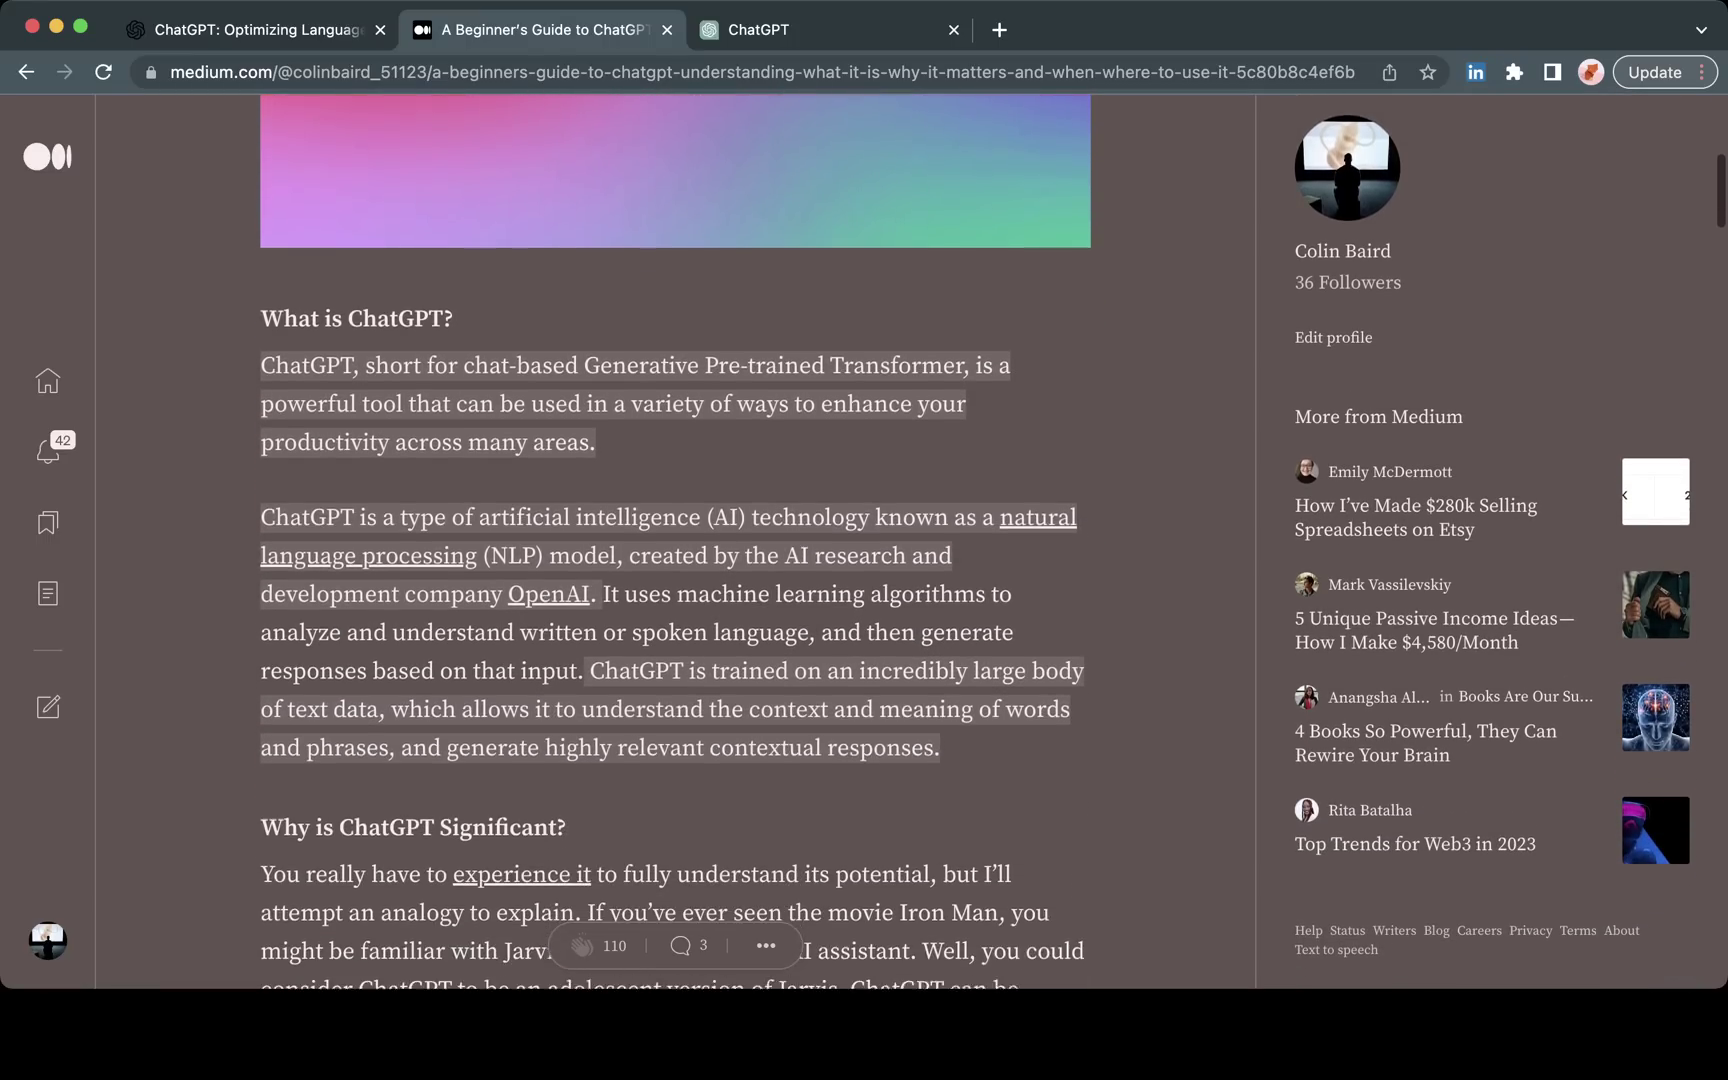
{"action": "scroll", "coordinate": [675, 540], "scroll_direction": "down", "scroll_amount": 1}
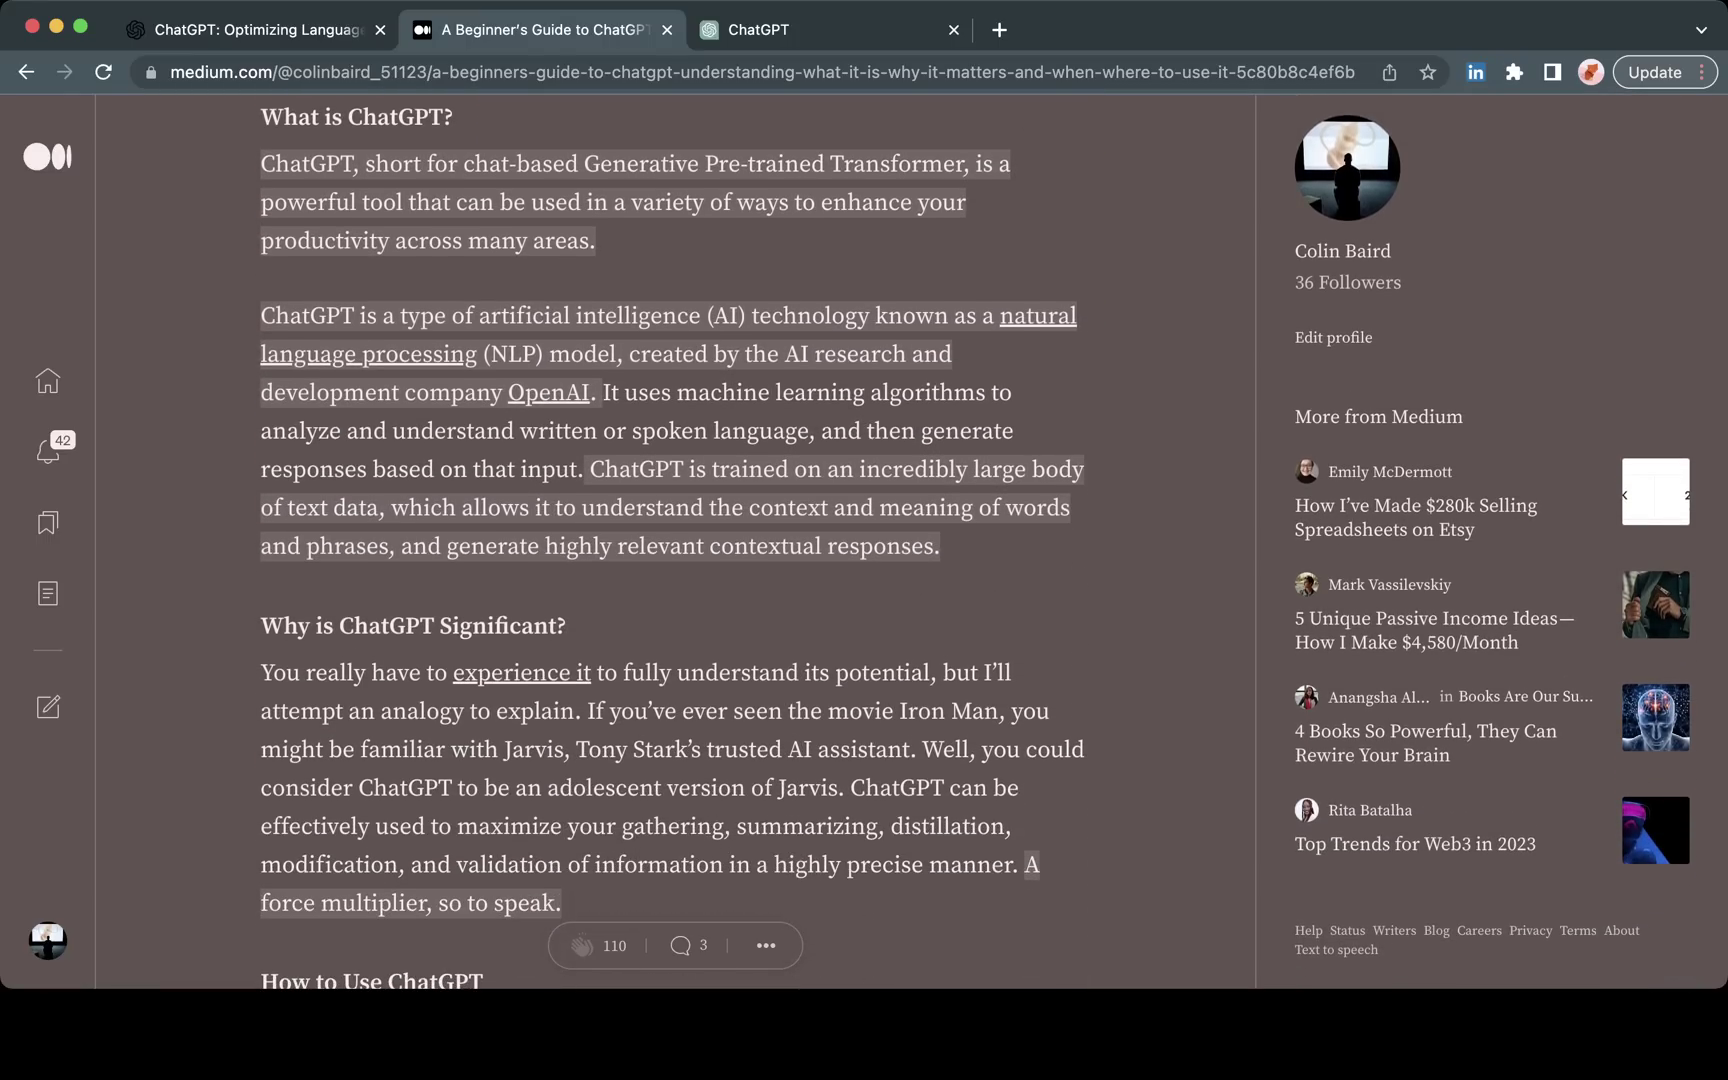
{"action": "scroll", "coordinate": [675, 540], "scroll_direction": "down", "scroll_amount": 12}
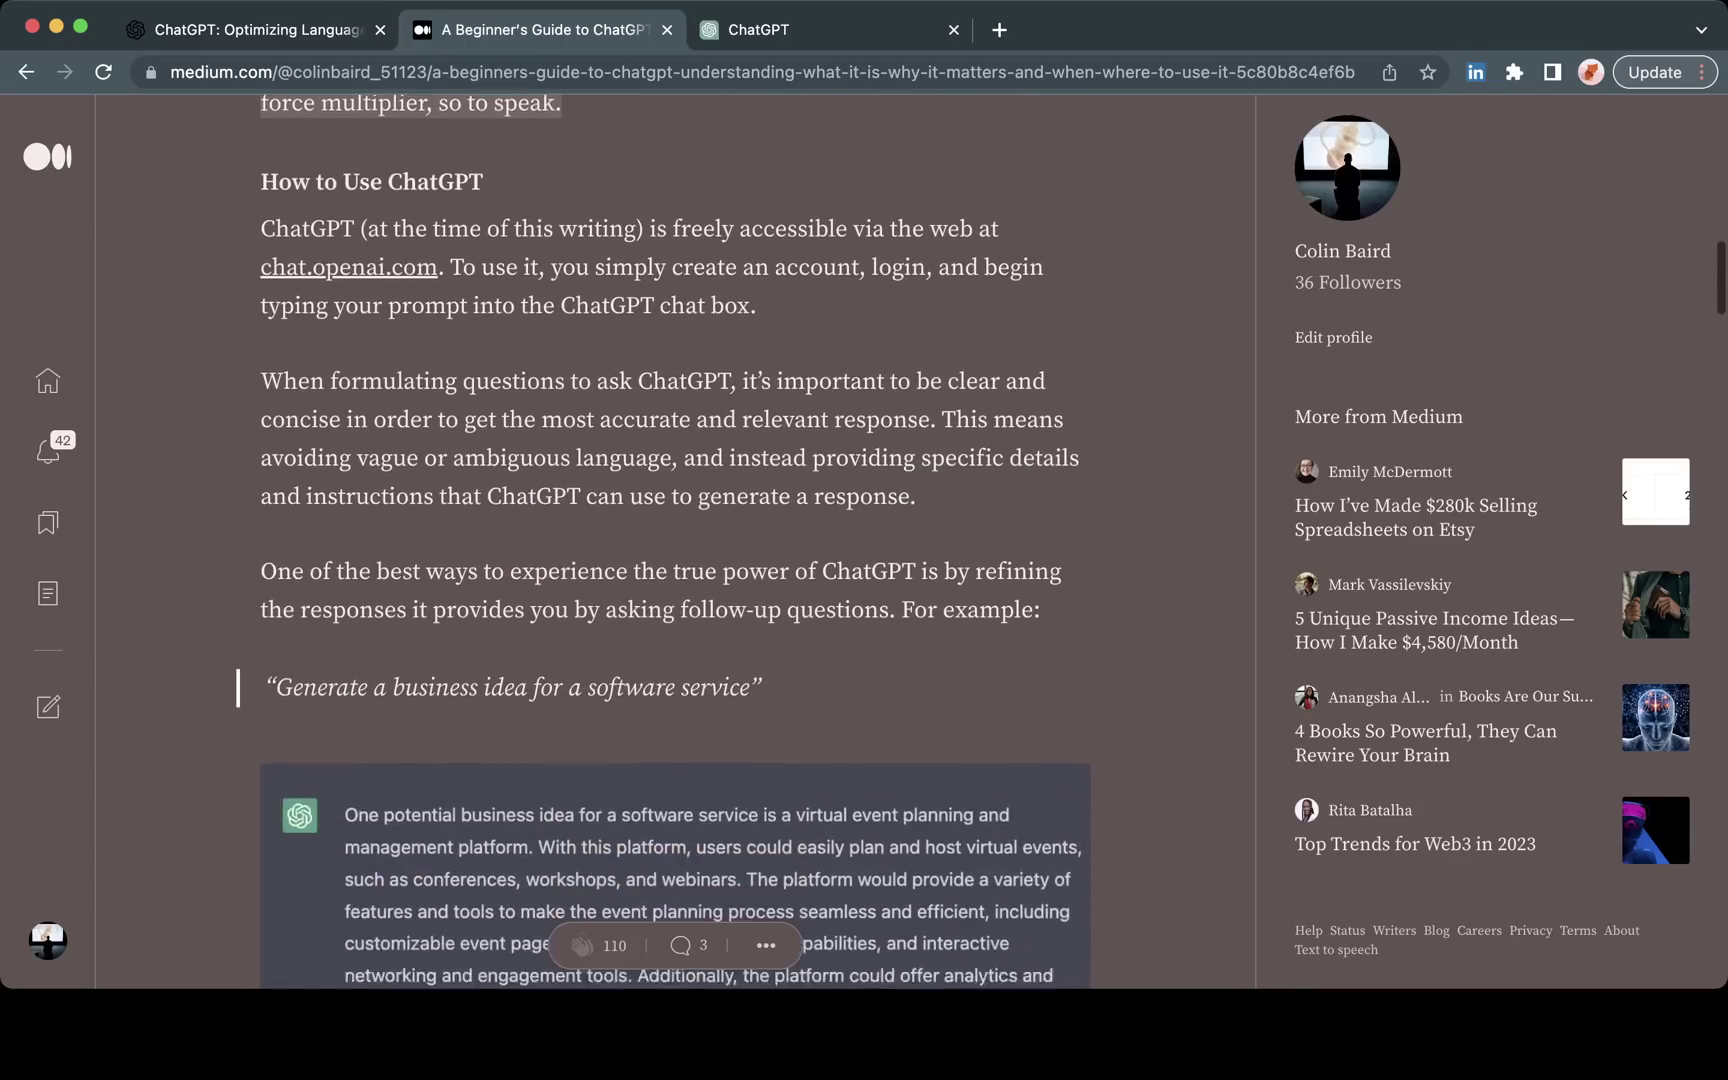
{"action": "scroll", "coordinate": [675, 540], "scroll_direction": "down", "scroll_amount": 15}
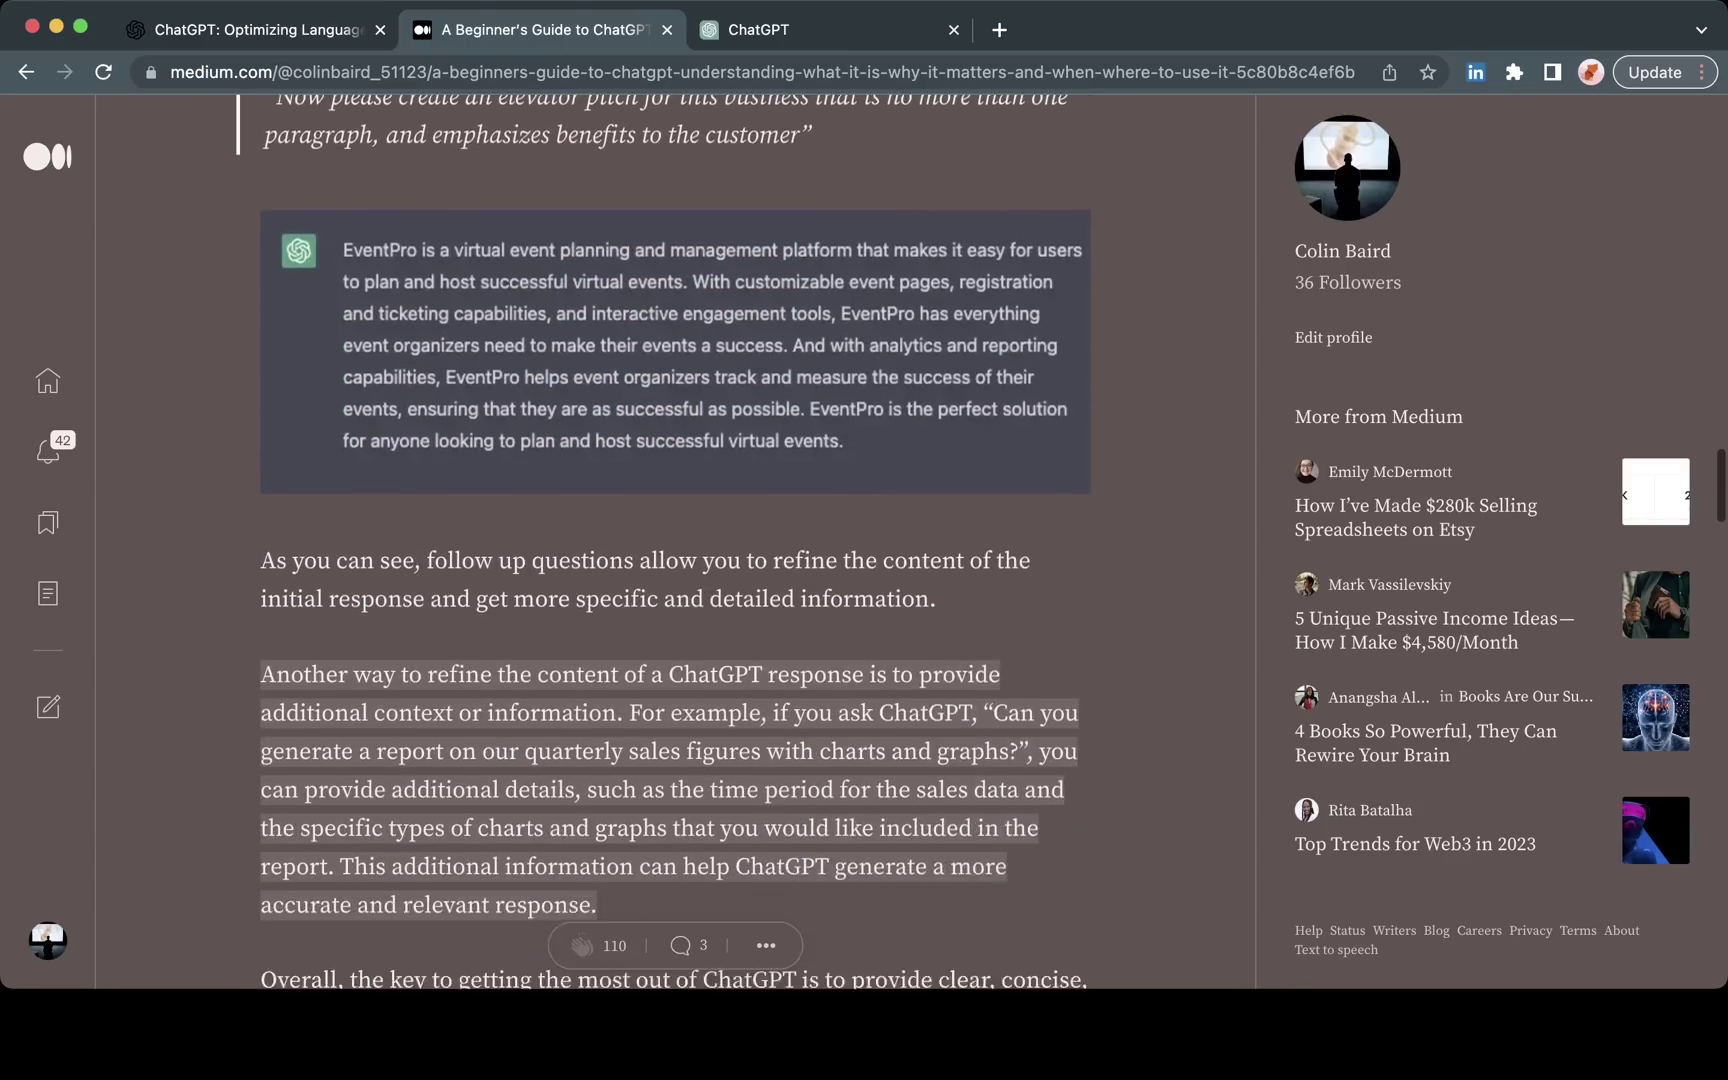
{"action": "scroll", "coordinate": [675, 540], "scroll_direction": "down", "scroll_amount": 1}
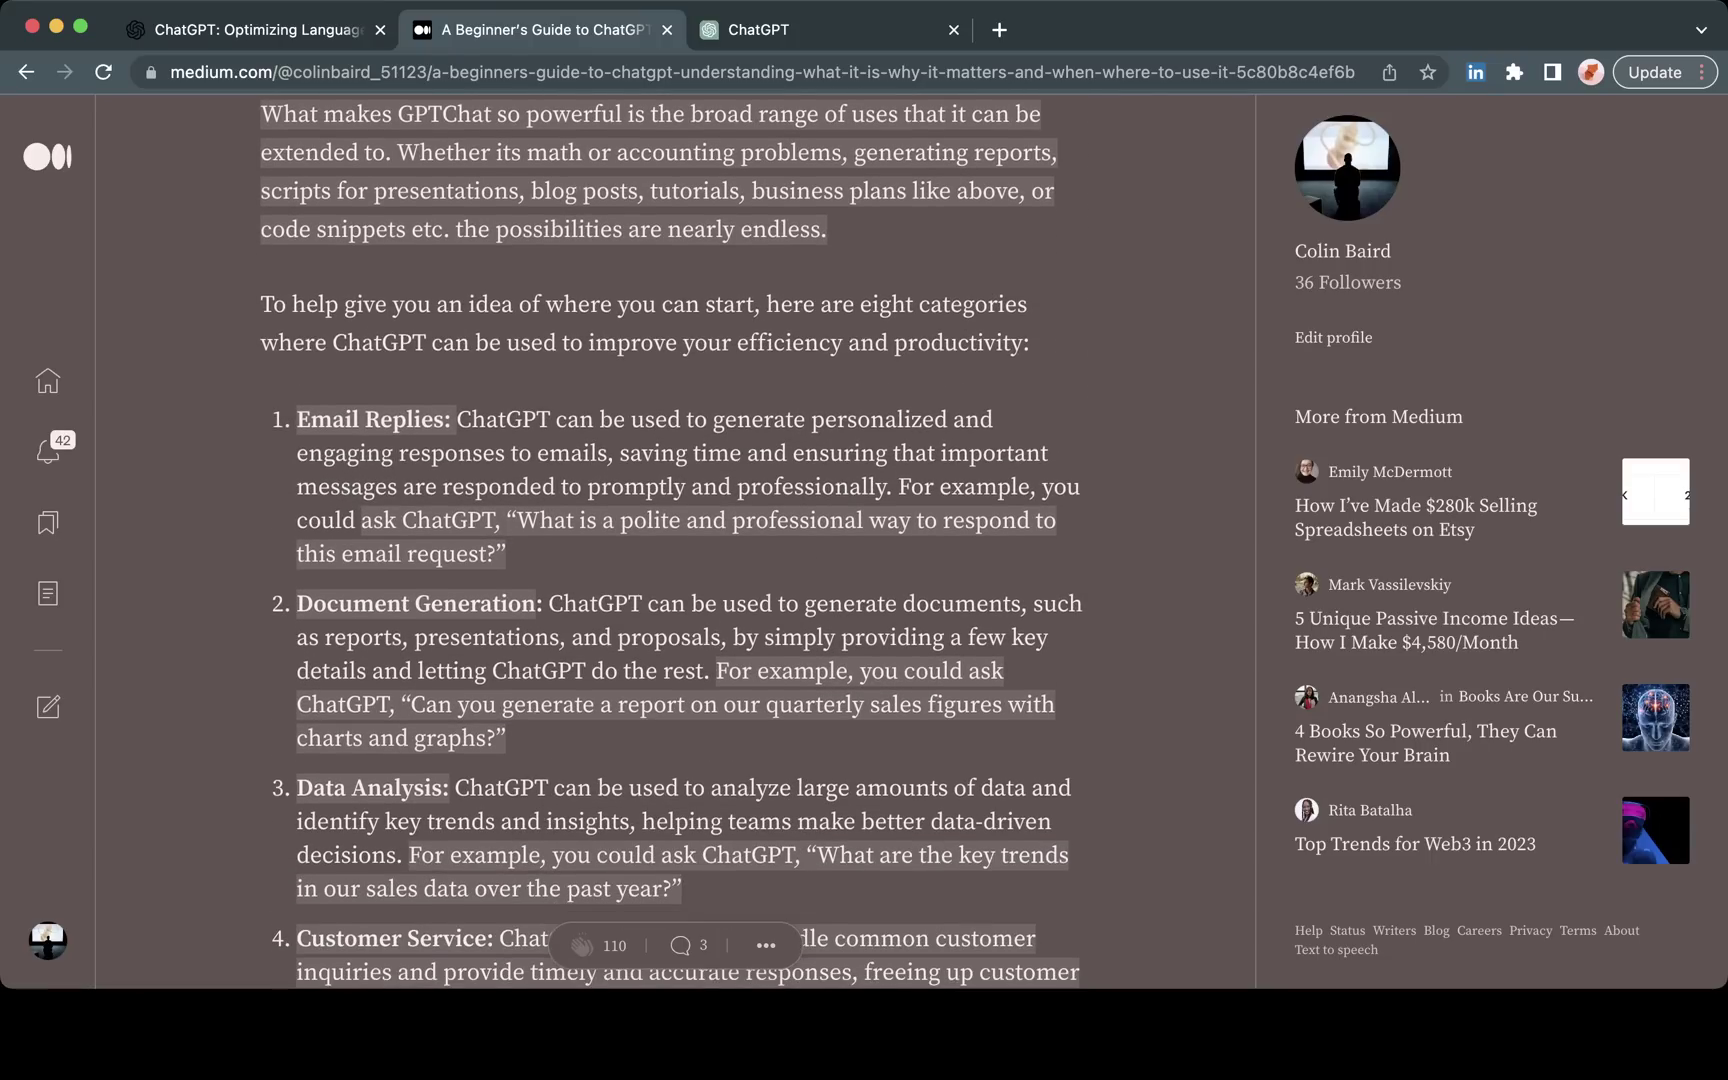
{"action": "scroll", "coordinate": [675, 540], "scroll_direction": "up", "scroll_amount": 9}
{"action": "scroll", "coordinate": [675, 540], "scroll_direction": "down", "scroll_amount": 3}
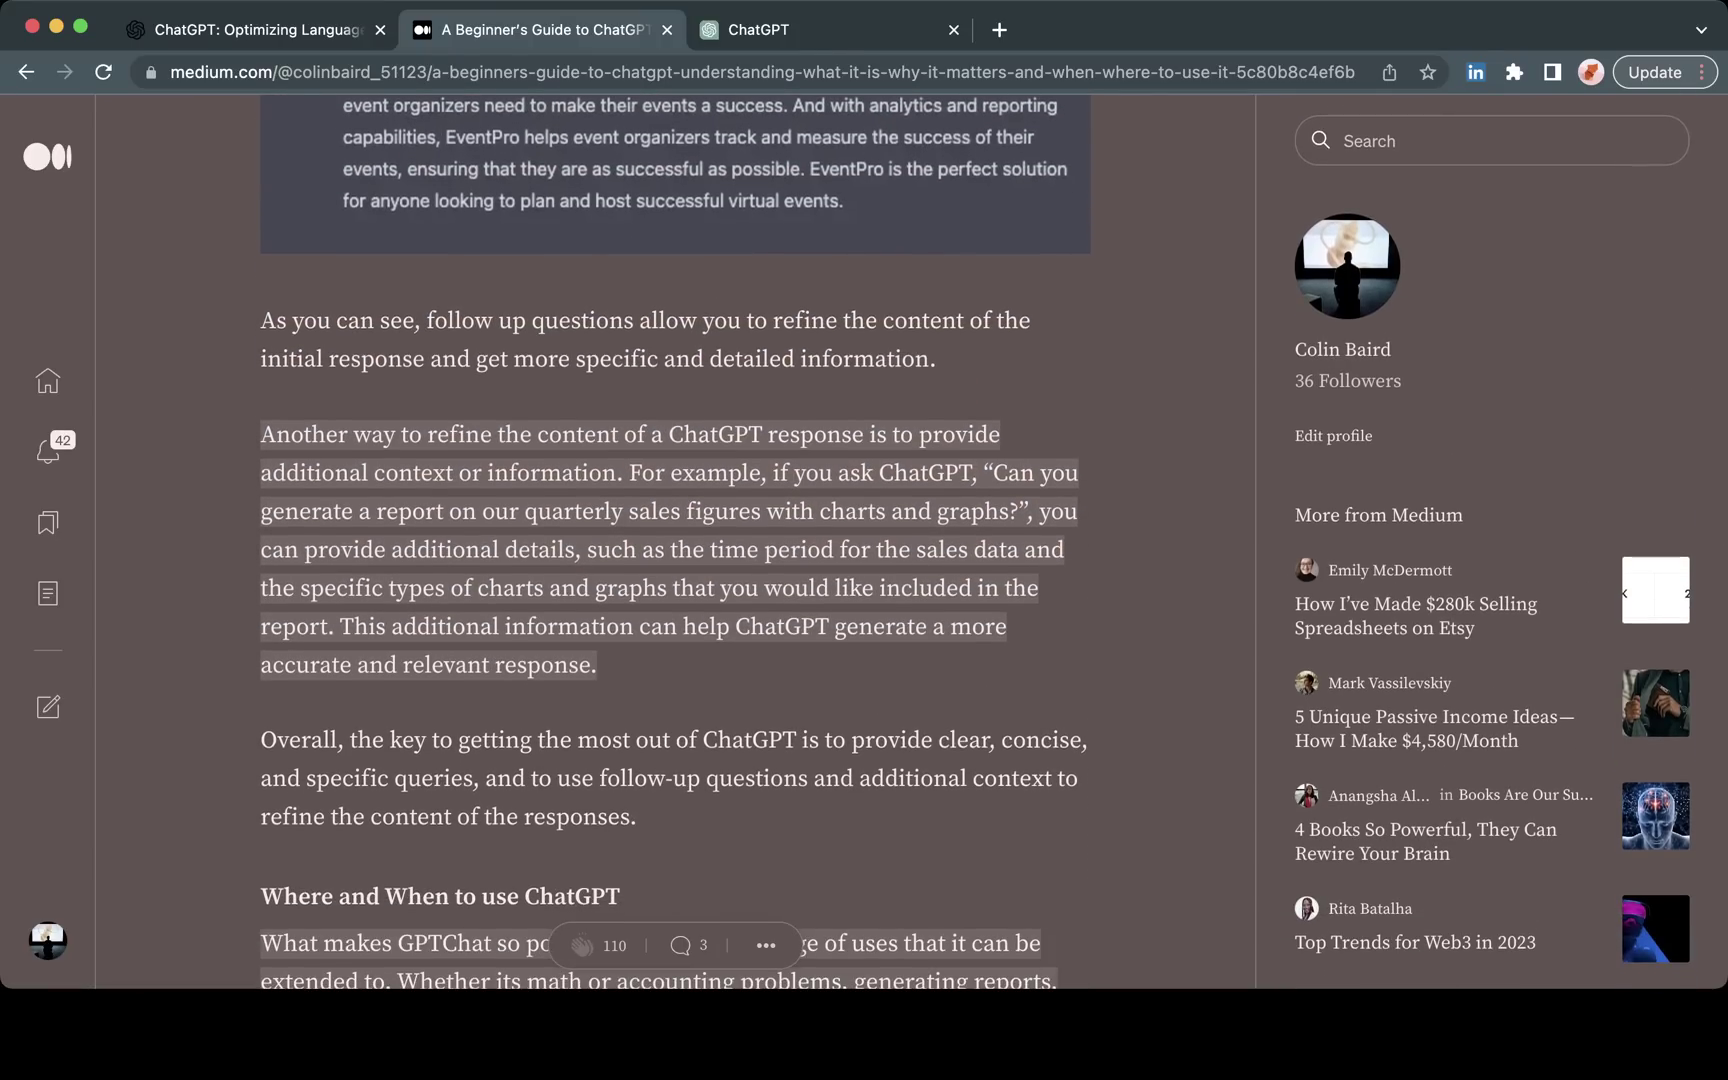
Step: Back in ChatGPT, review the BetterCare plan and send 'continue' to get its Implementation Plan and Conclusion
{"action": "left_click", "coordinate": [830, 30]}
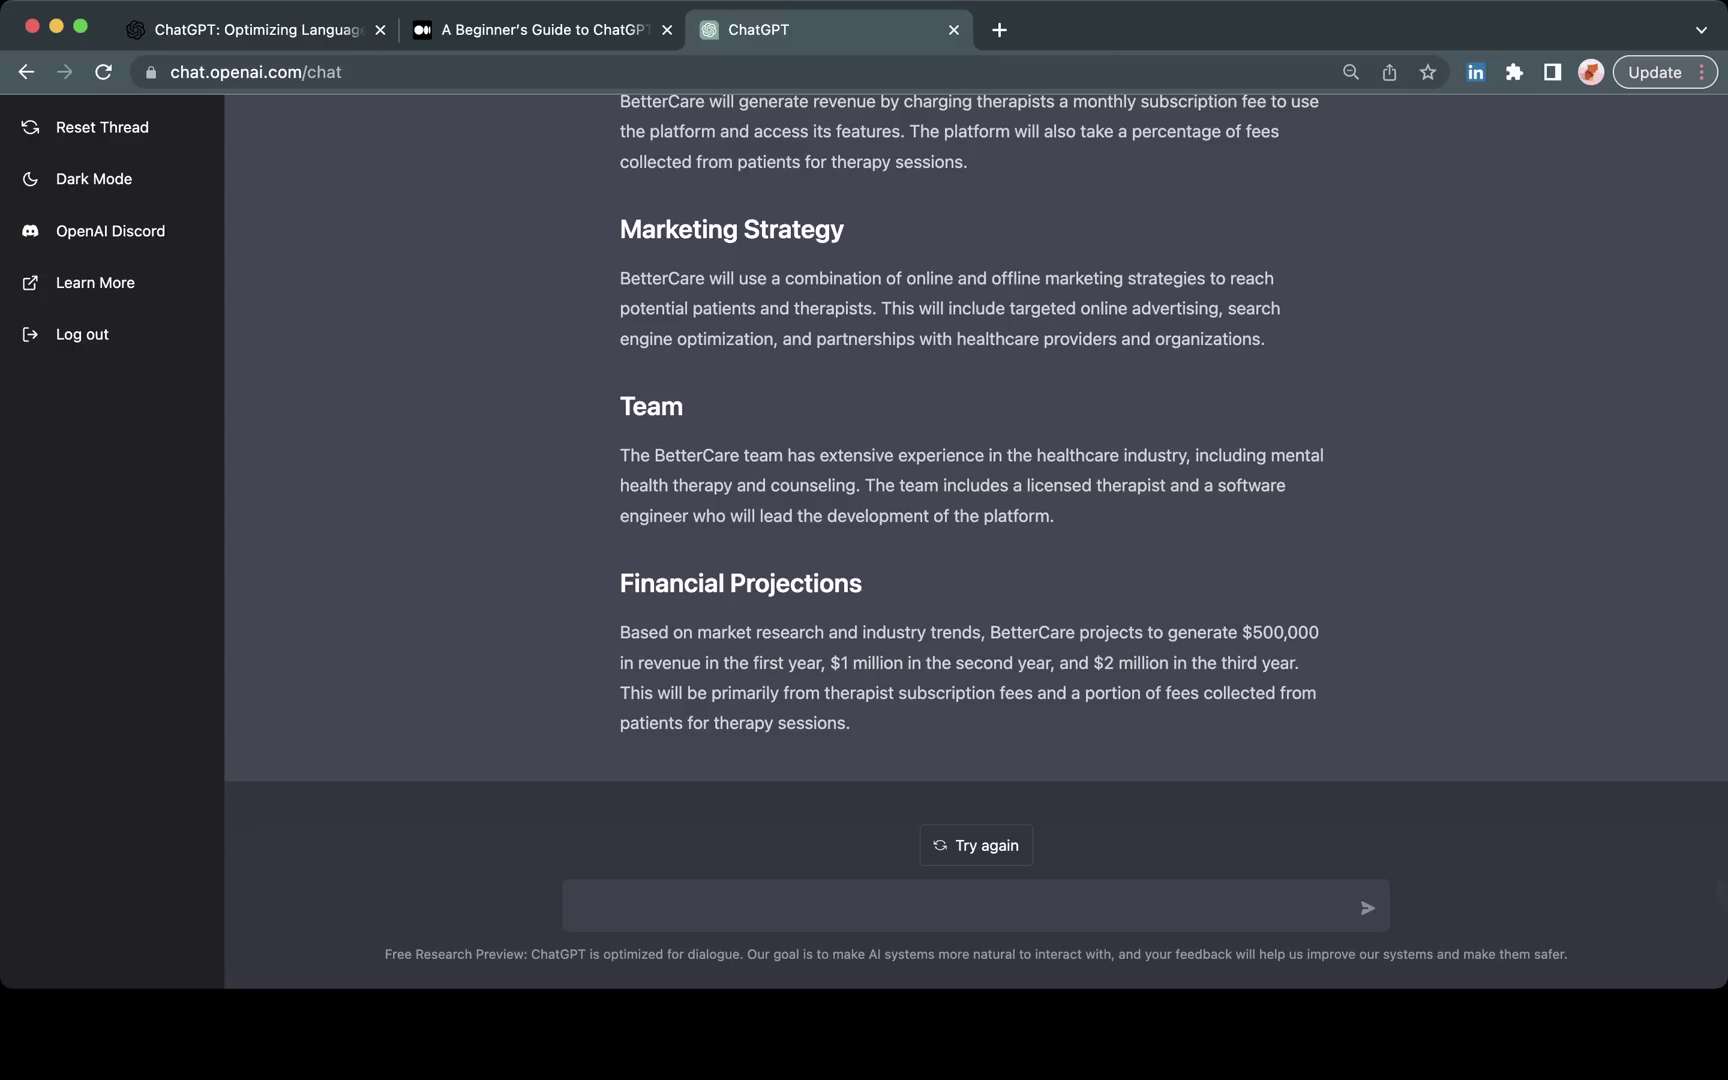
{"action": "scroll", "coordinate": [970, 500], "scroll_direction": "up", "scroll_amount": 12}
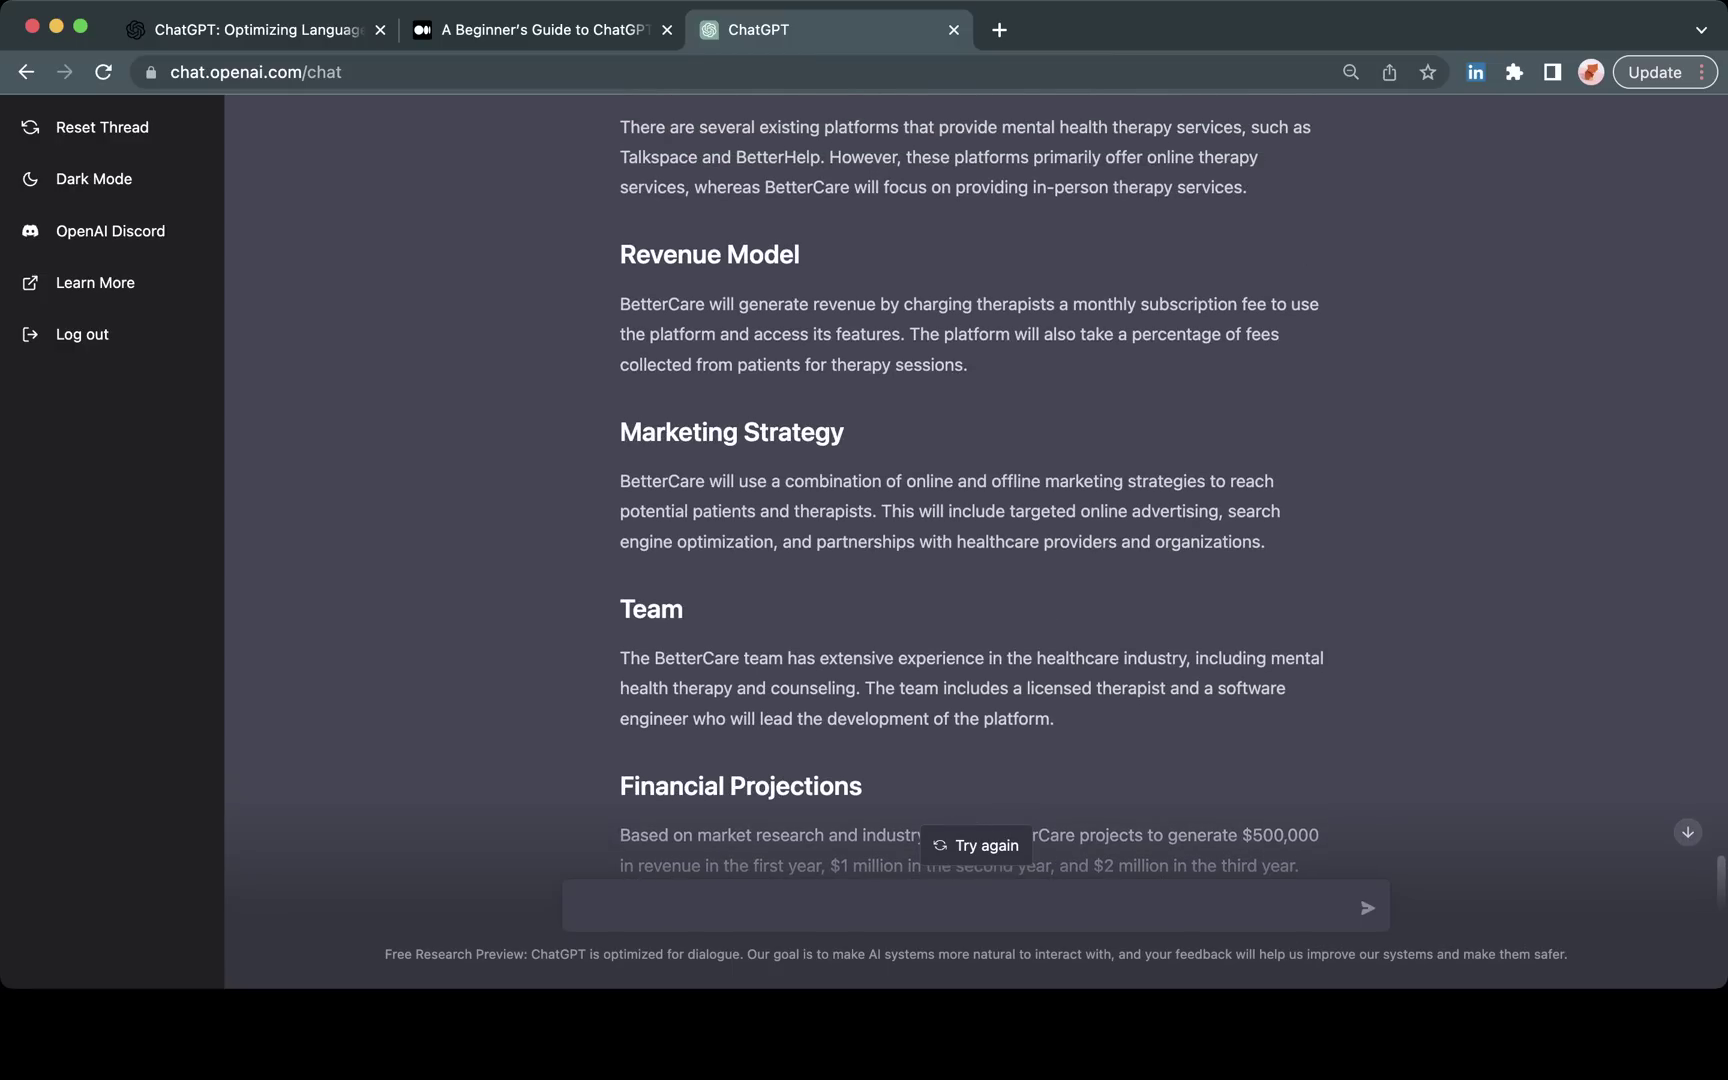
{"action": "scroll", "coordinate": [970, 500], "scroll_direction": "up", "scroll_amount": 5}
{"action": "scroll", "coordinate": [970, 500], "scroll_direction": "down", "scroll_amount": 20}
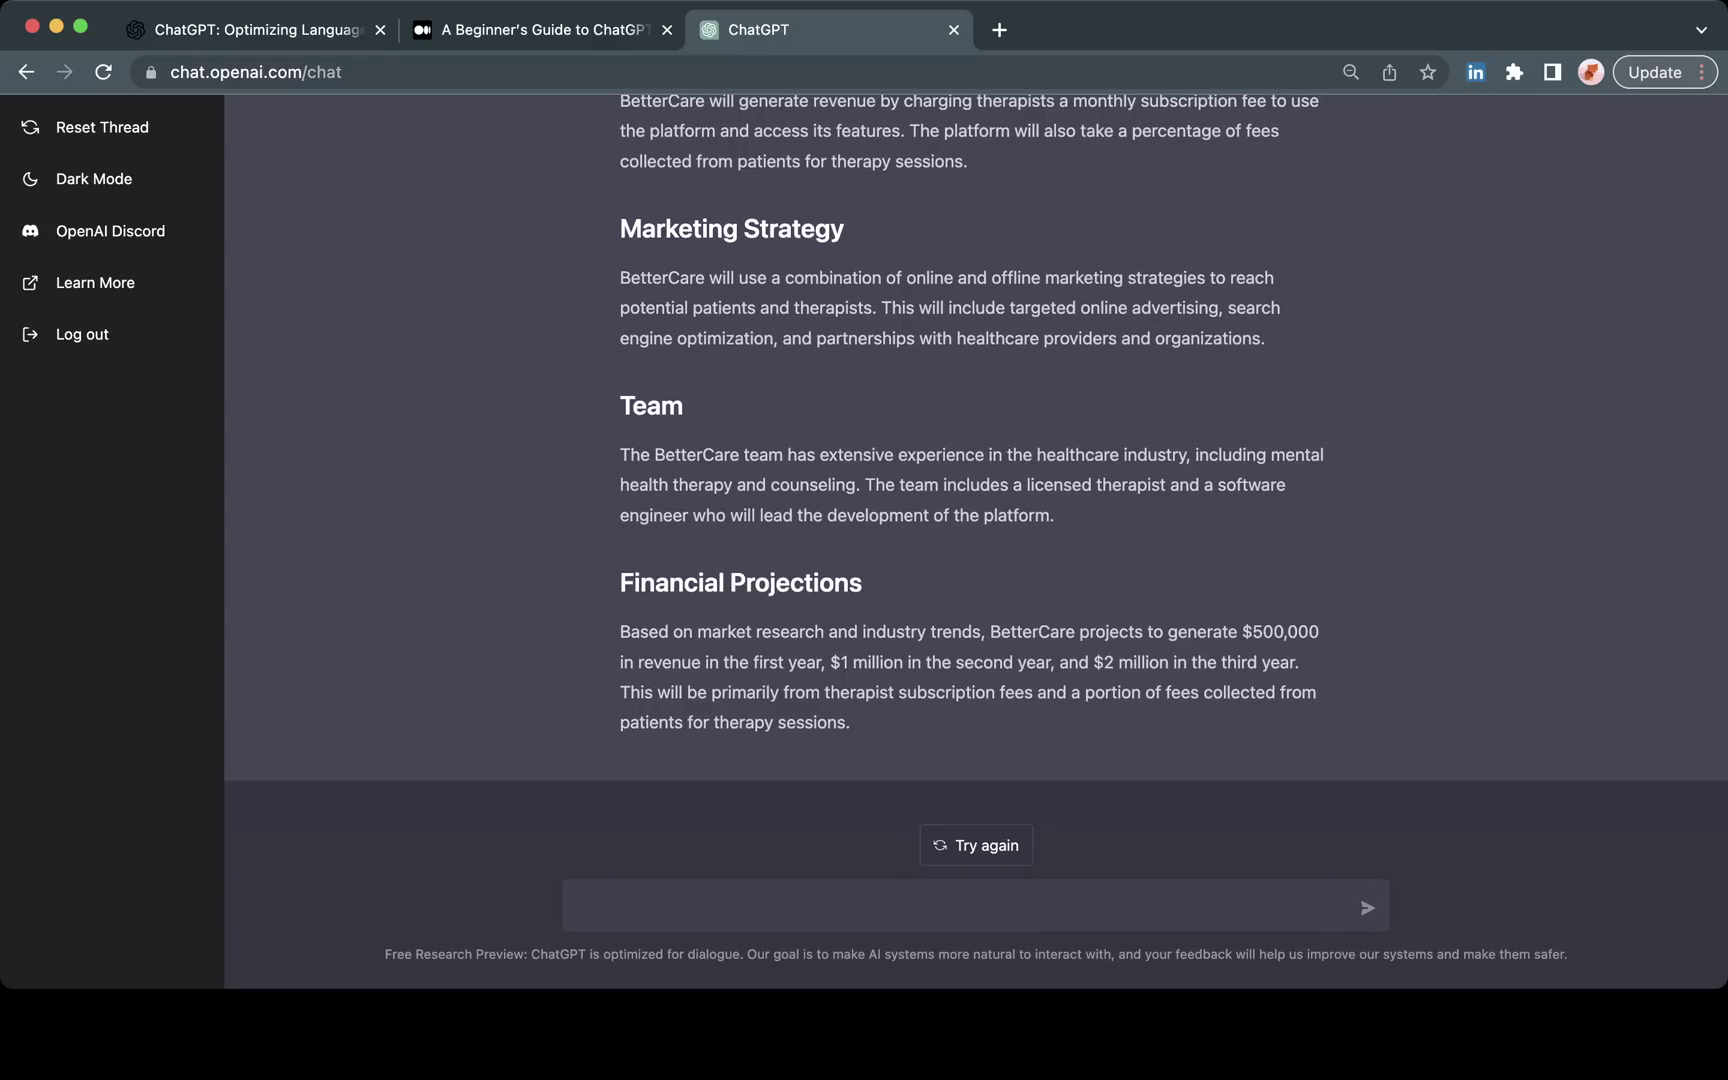
{"action": "type", "text": "ontinue"}
{"action": "key", "text": "Return"}
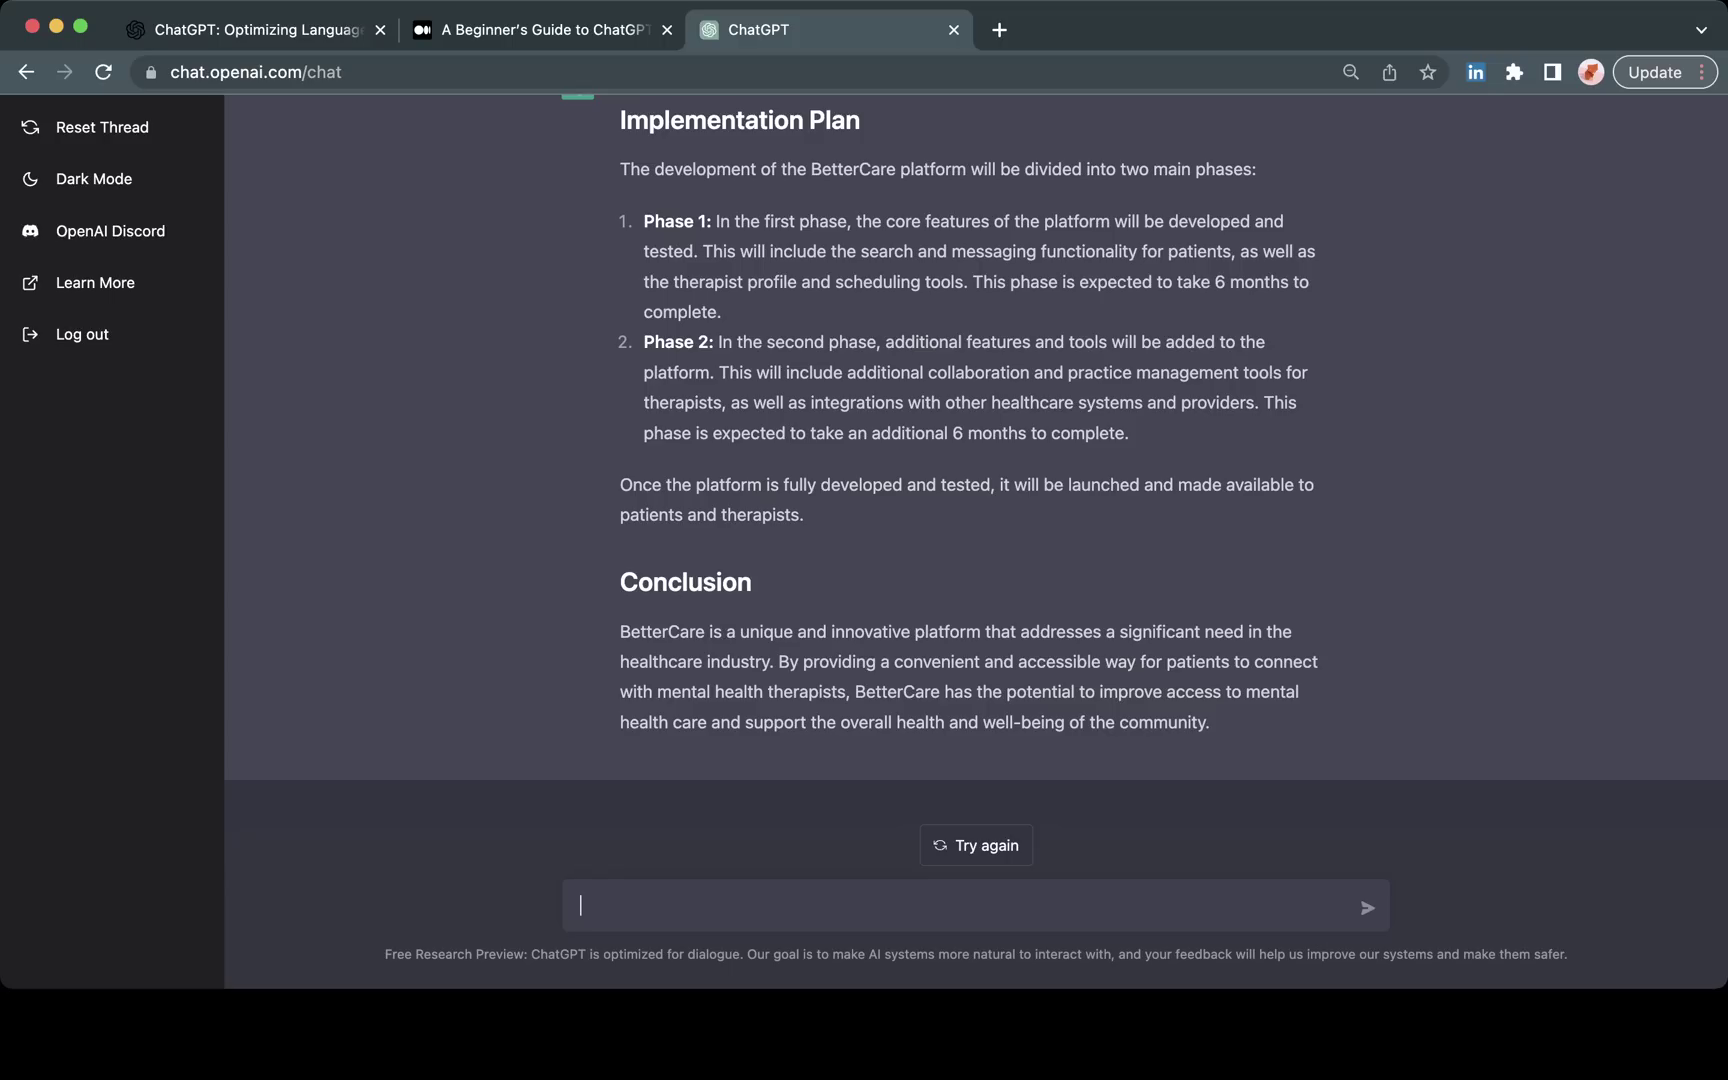
Step: Send the request 'please add in a feature that allows users to book appointments via email'
{"action": "type", "text": "please add in a featu"}
{"action": "key", "text": "BackSpace"}
{"action": "type", "text": "ture that allows users to book appointments via email"}
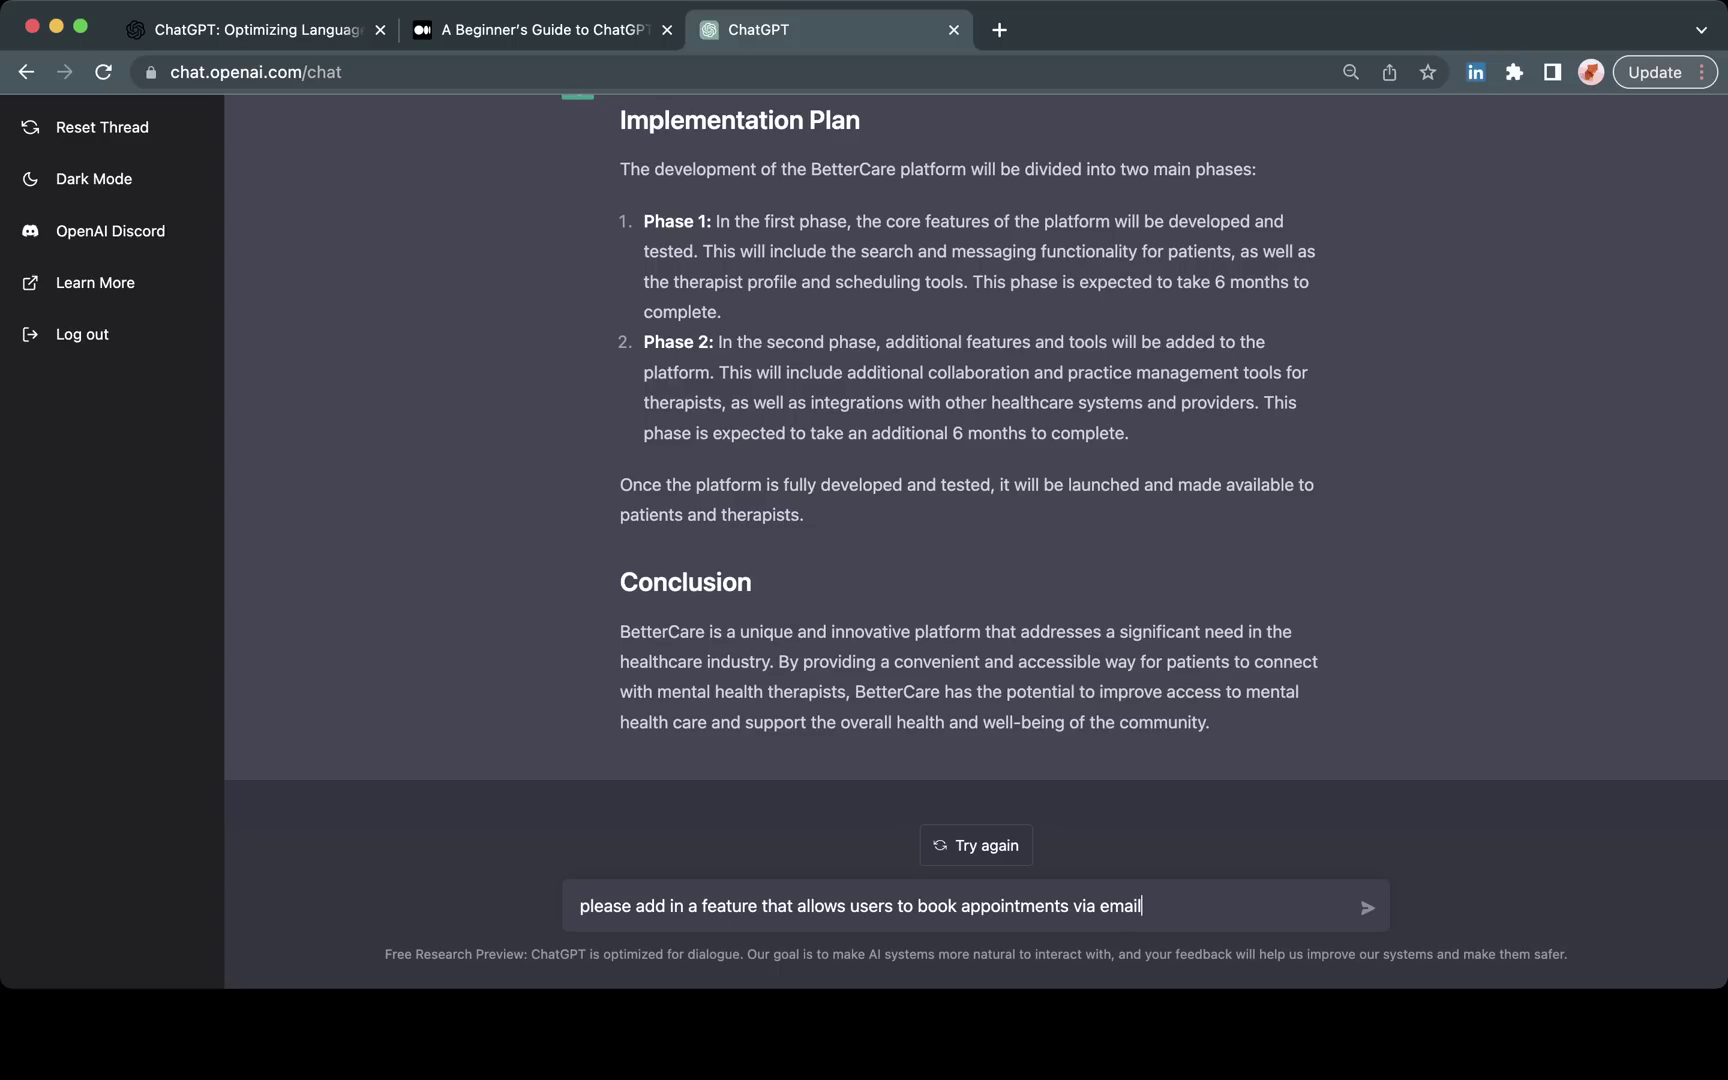
{"action": "key", "text": "Return"}
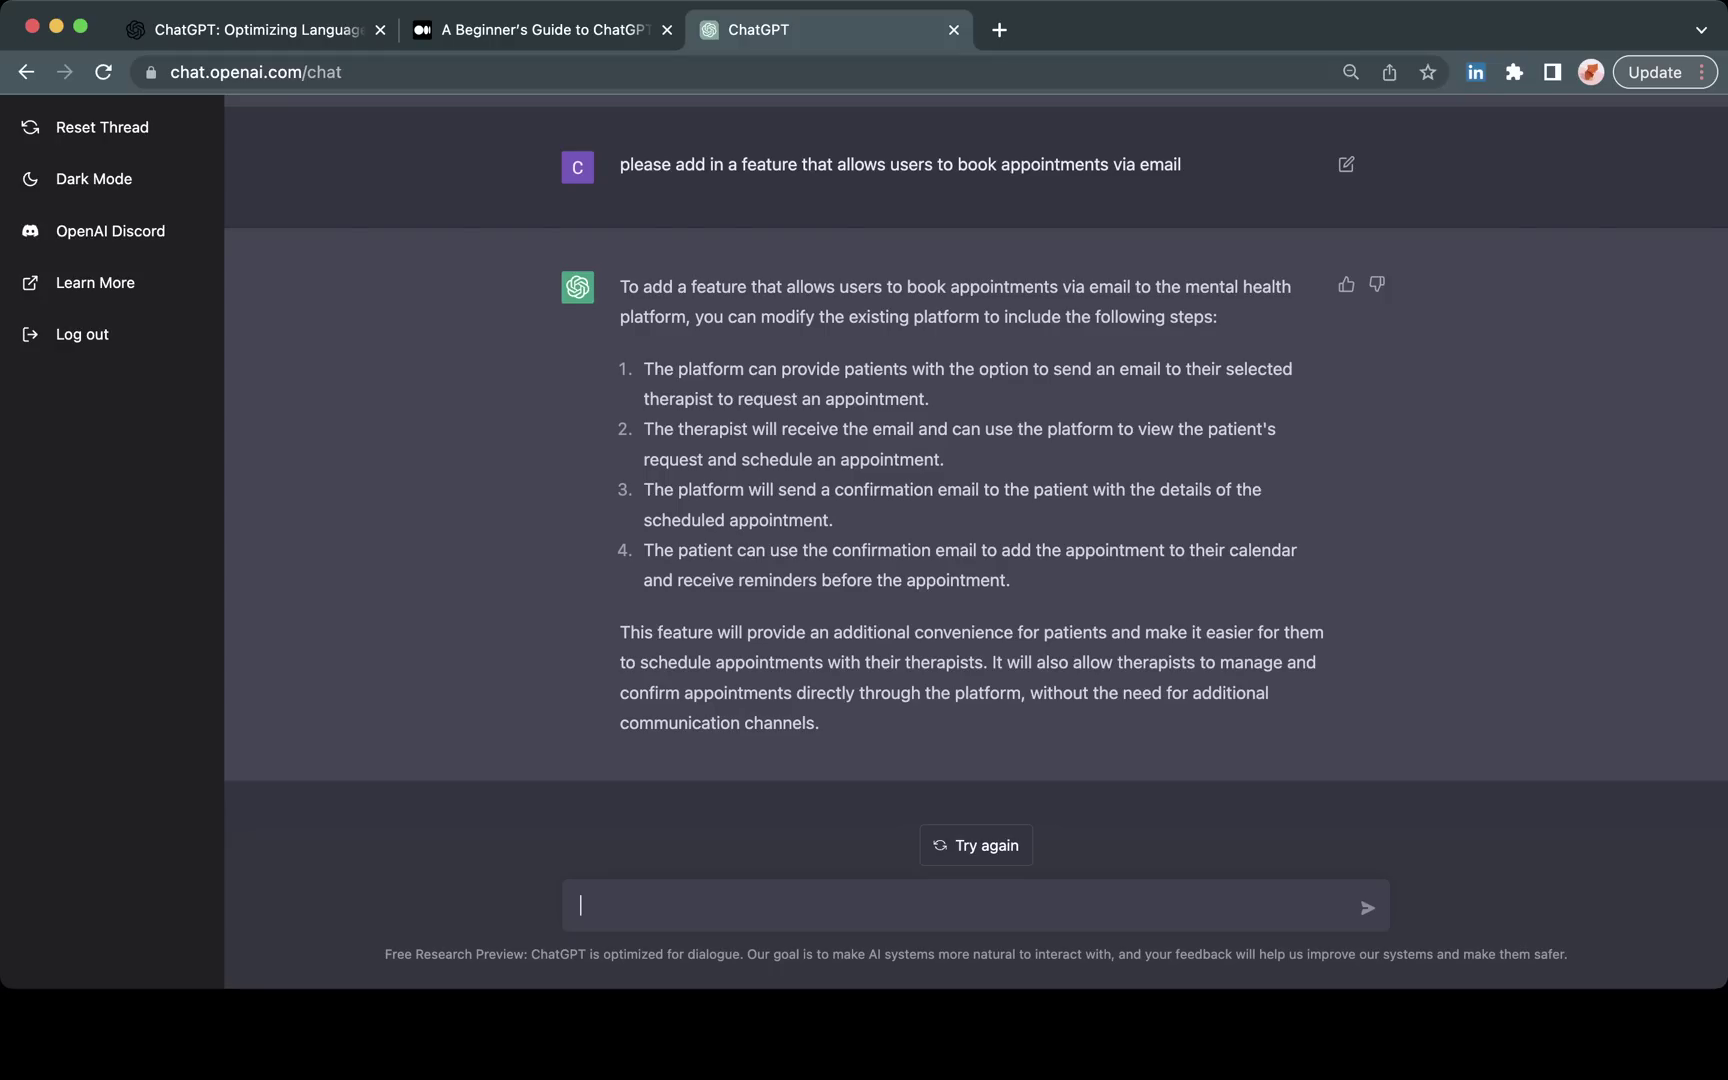
Step: Send the prompt for a short story about James Bond and his dog touring Willy Wonka's chocolate factory
{"action": "type", "text": "write a short story about james bond and his dog touring"}
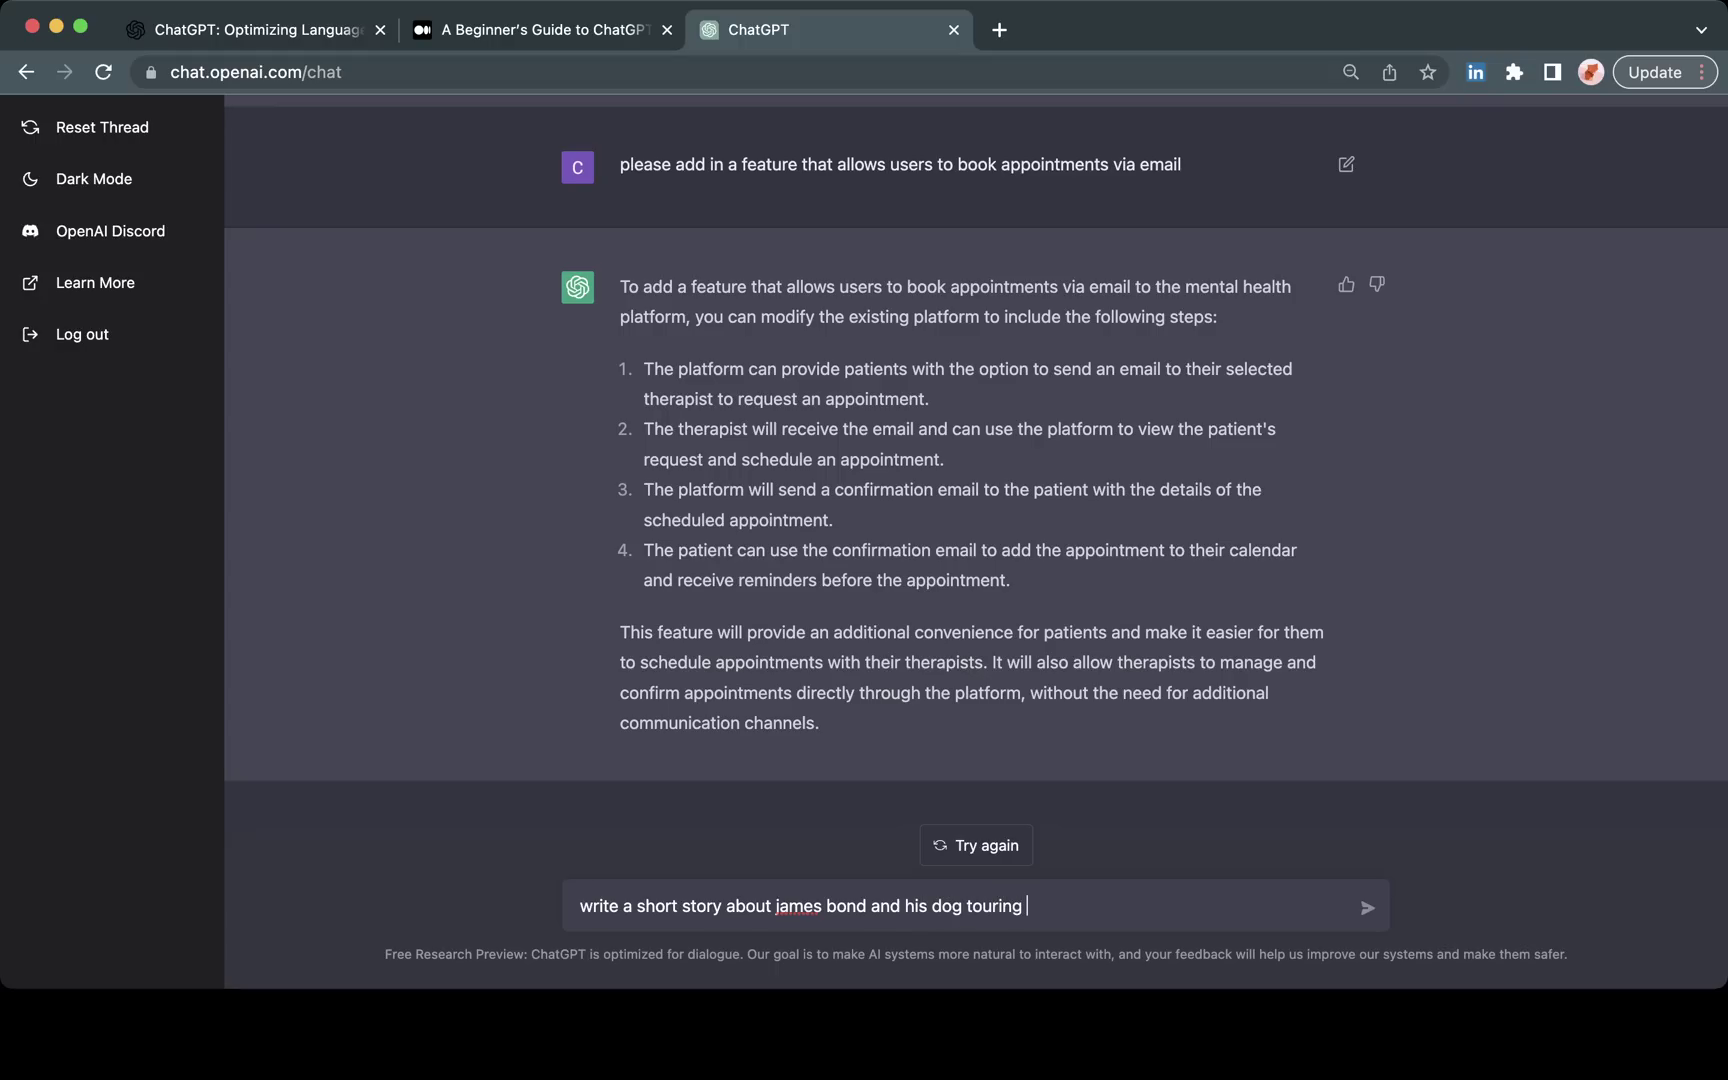
{"action": "type", "text": " Willy Wonka's choclate factory"}
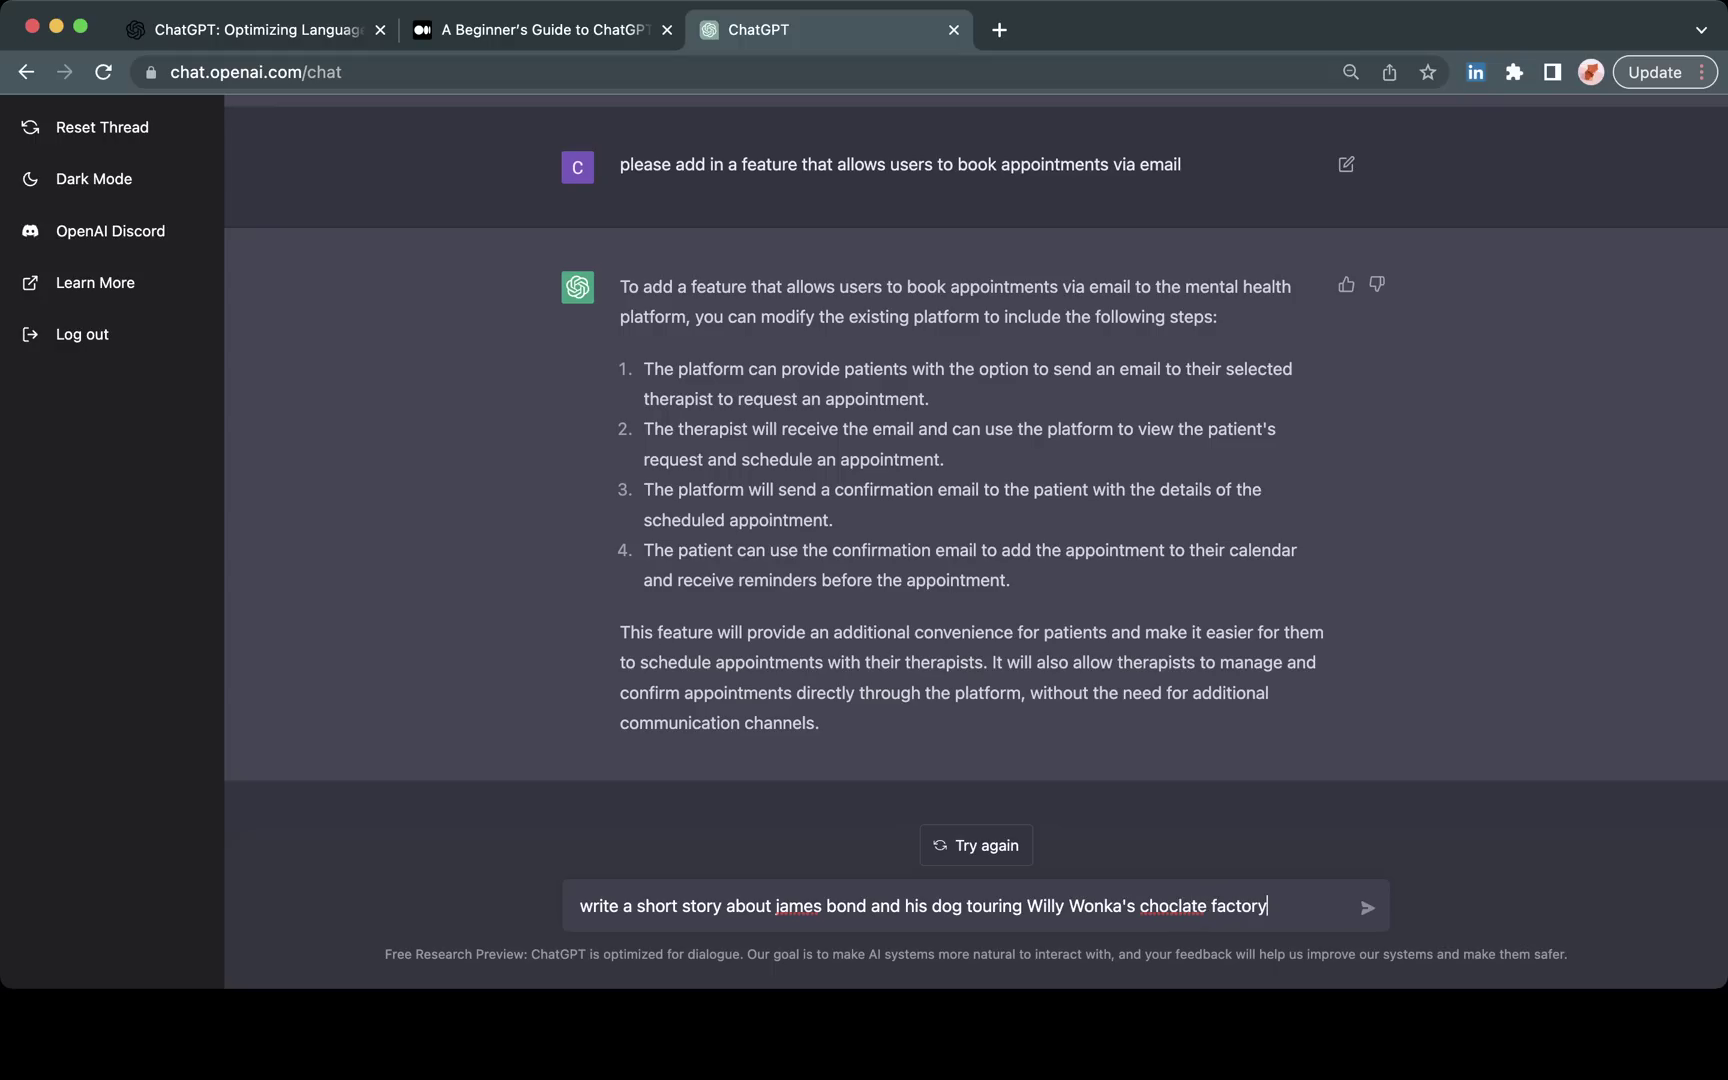
{"action": "key", "text": "Return"}
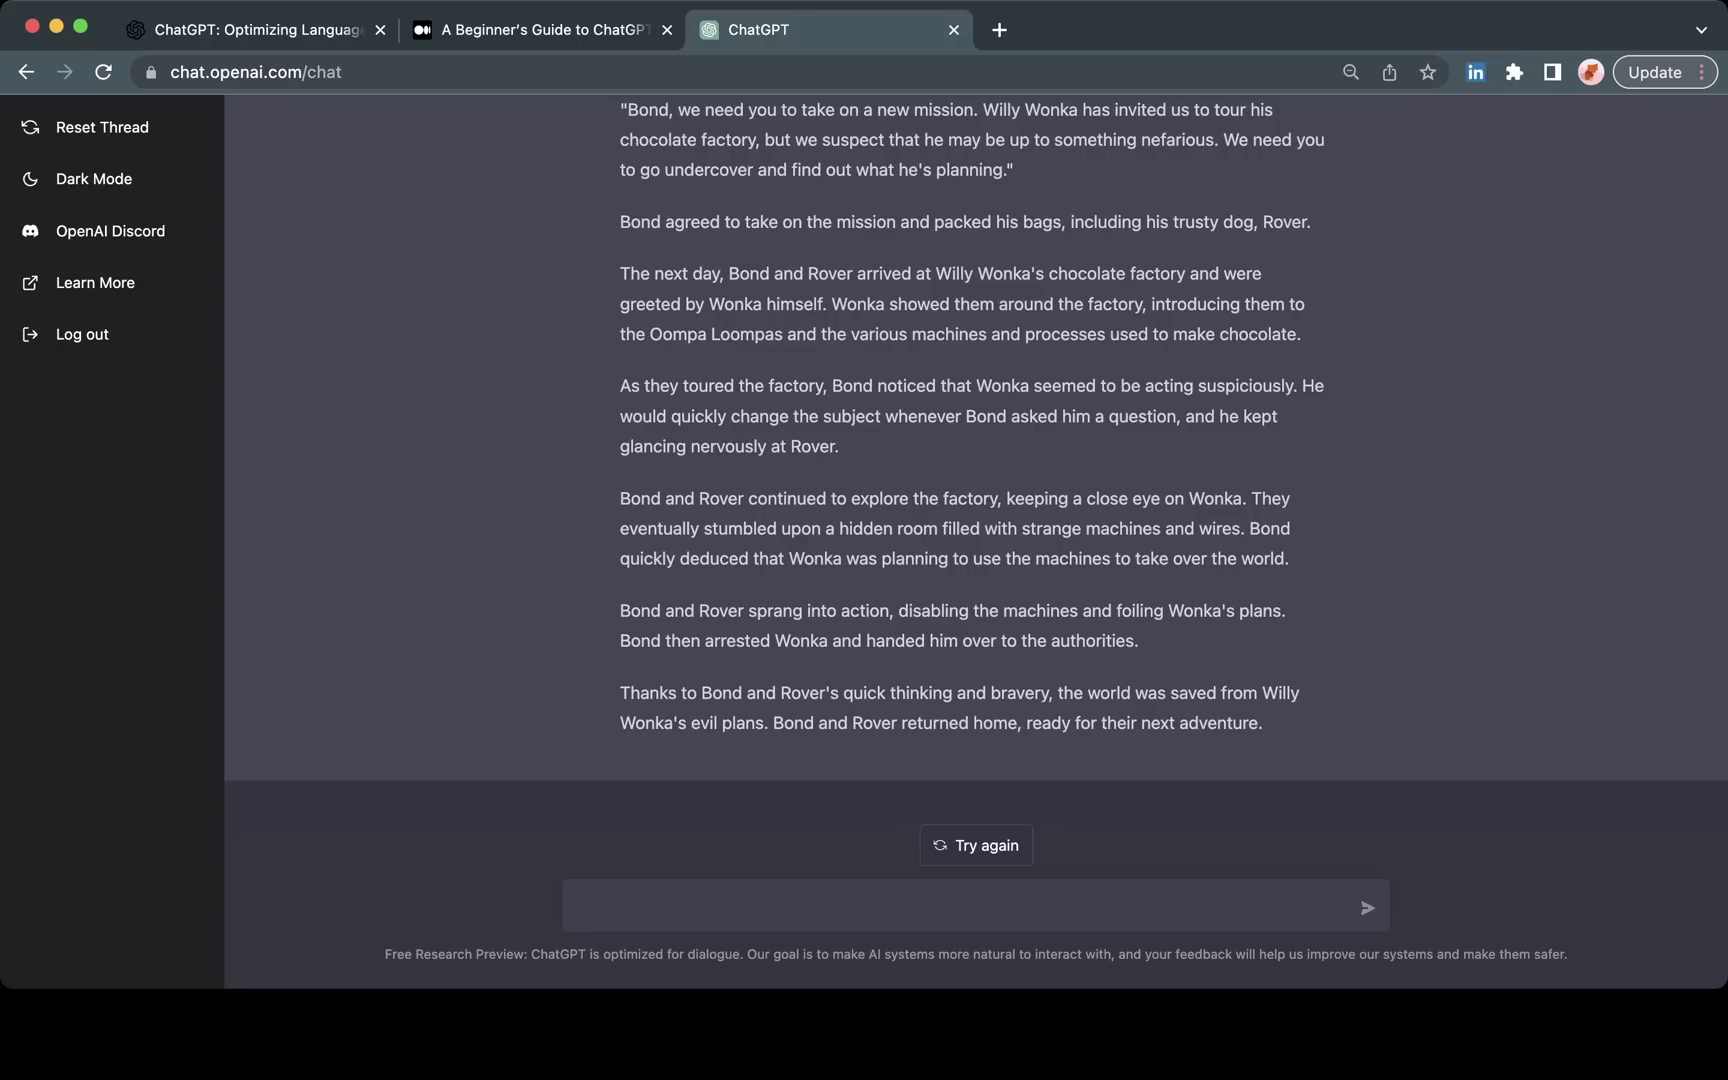
Step: Send the question 'how do I connect Atlas cluster to AWS via VPC peering'
{"action": "type", "text": "how do I connec"}
{"action": "type", "text": "t Atlas cluste"}
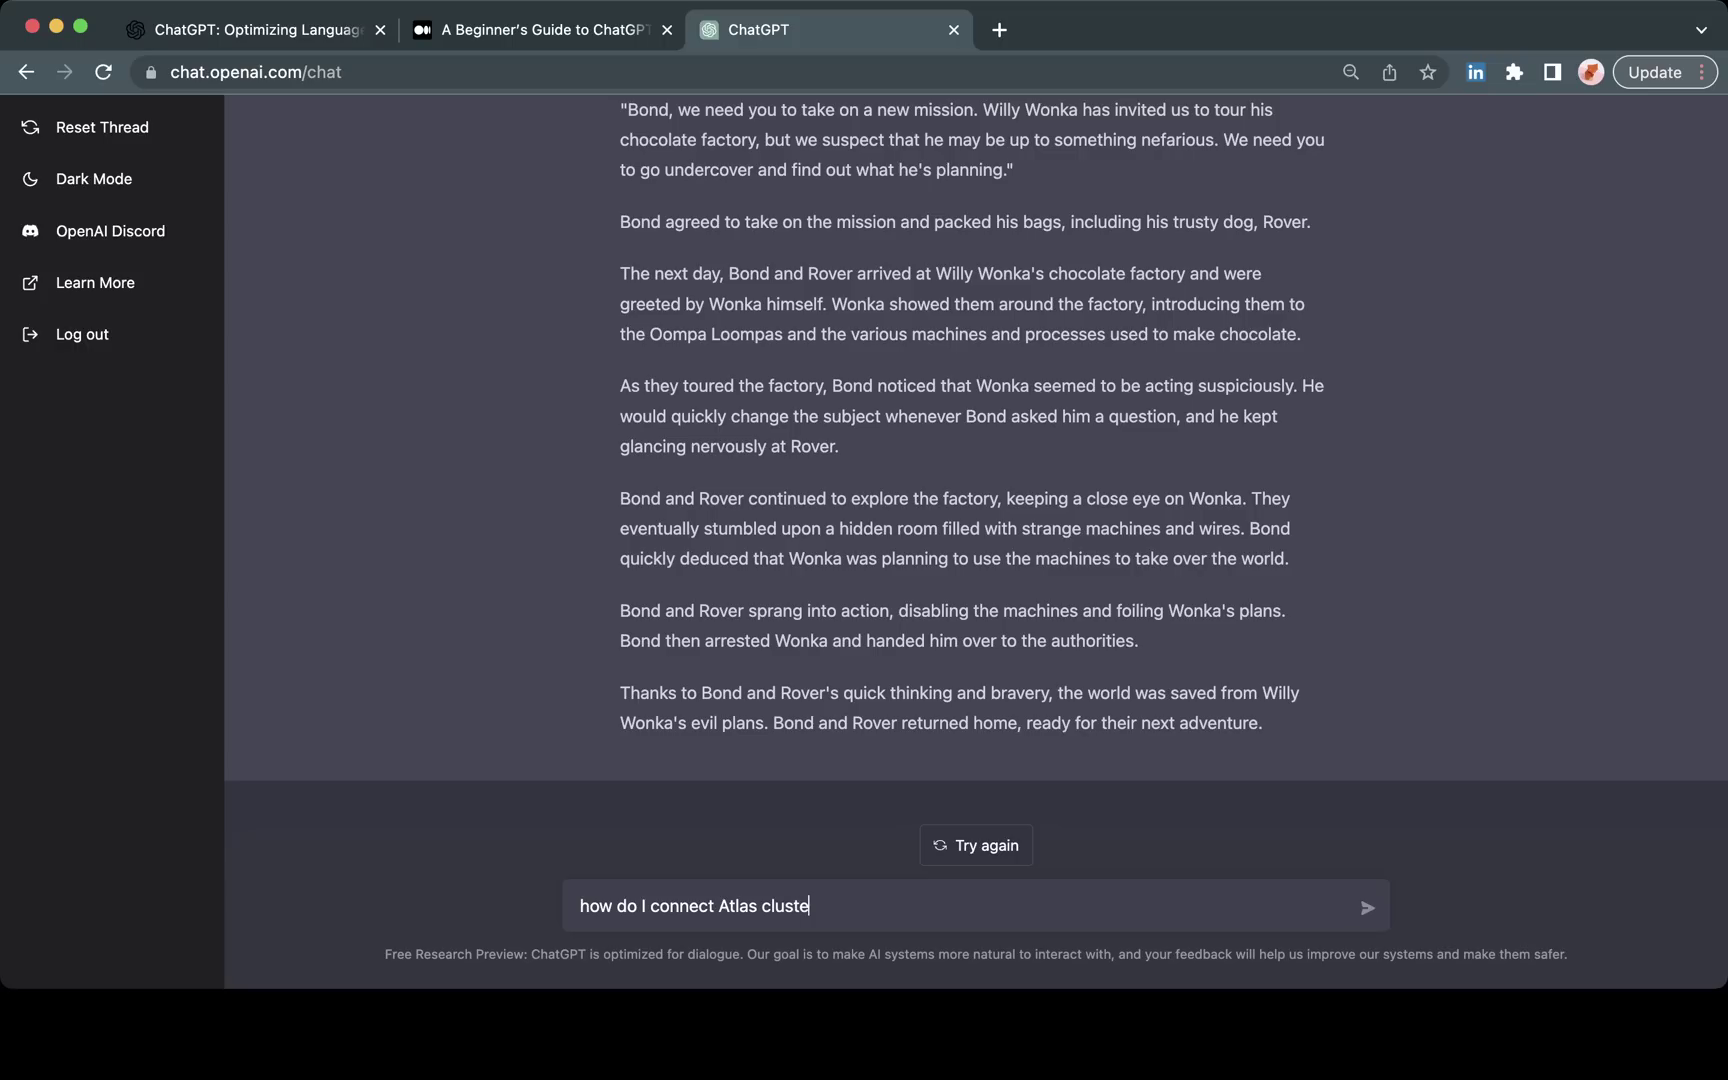
{"action": "type", "text": "r to AWS via VPC peering"}
{"action": "key", "text": "Return"}
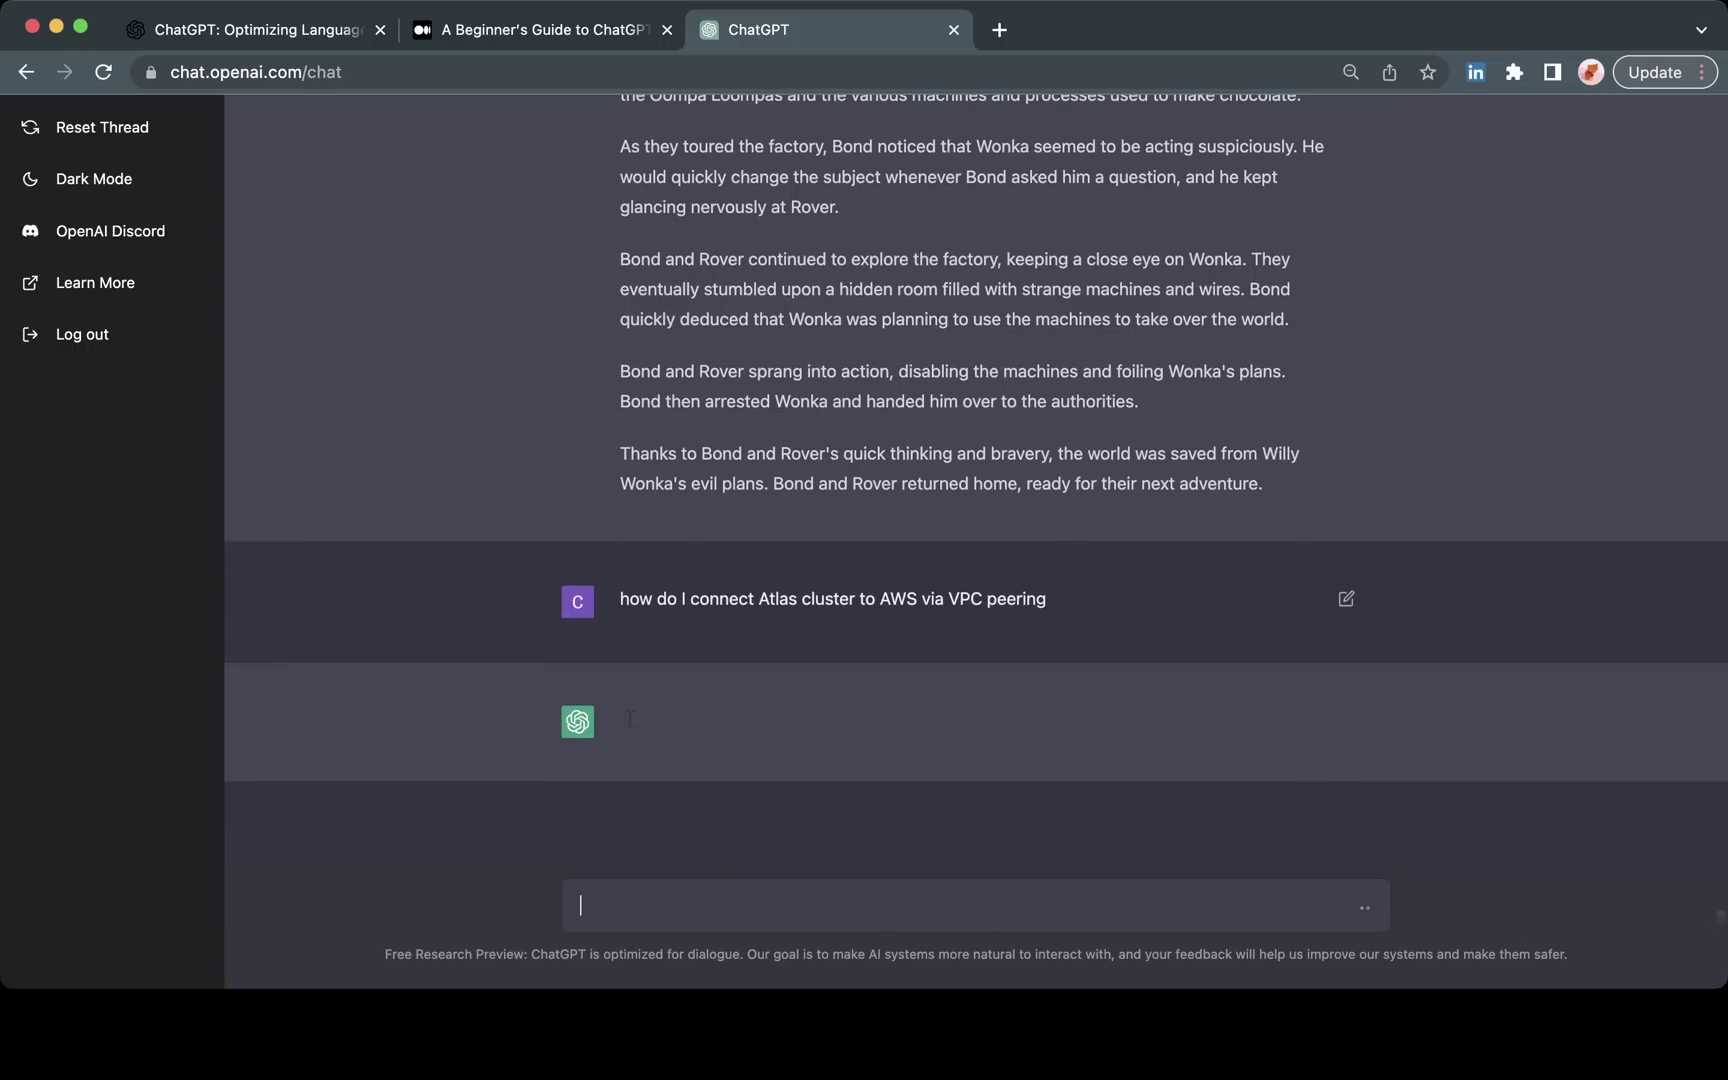